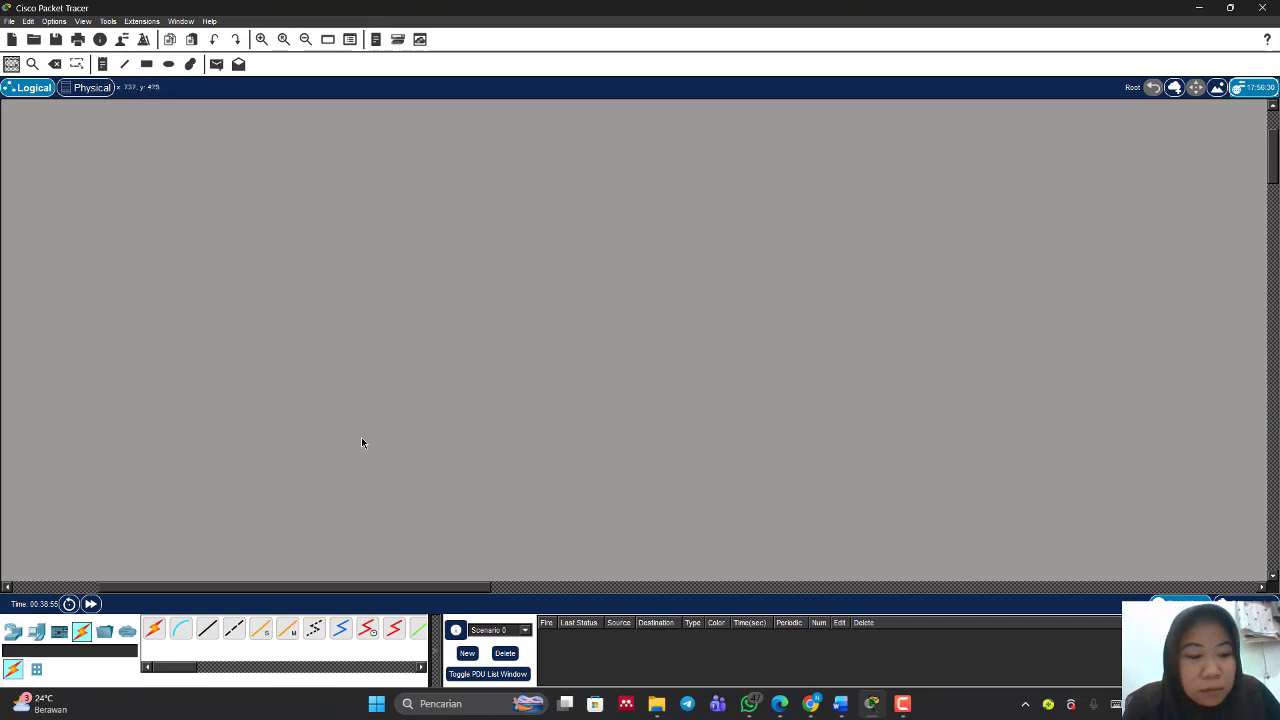
Step: Place two generic PCs on the workspace, one below the other
click(13, 631)
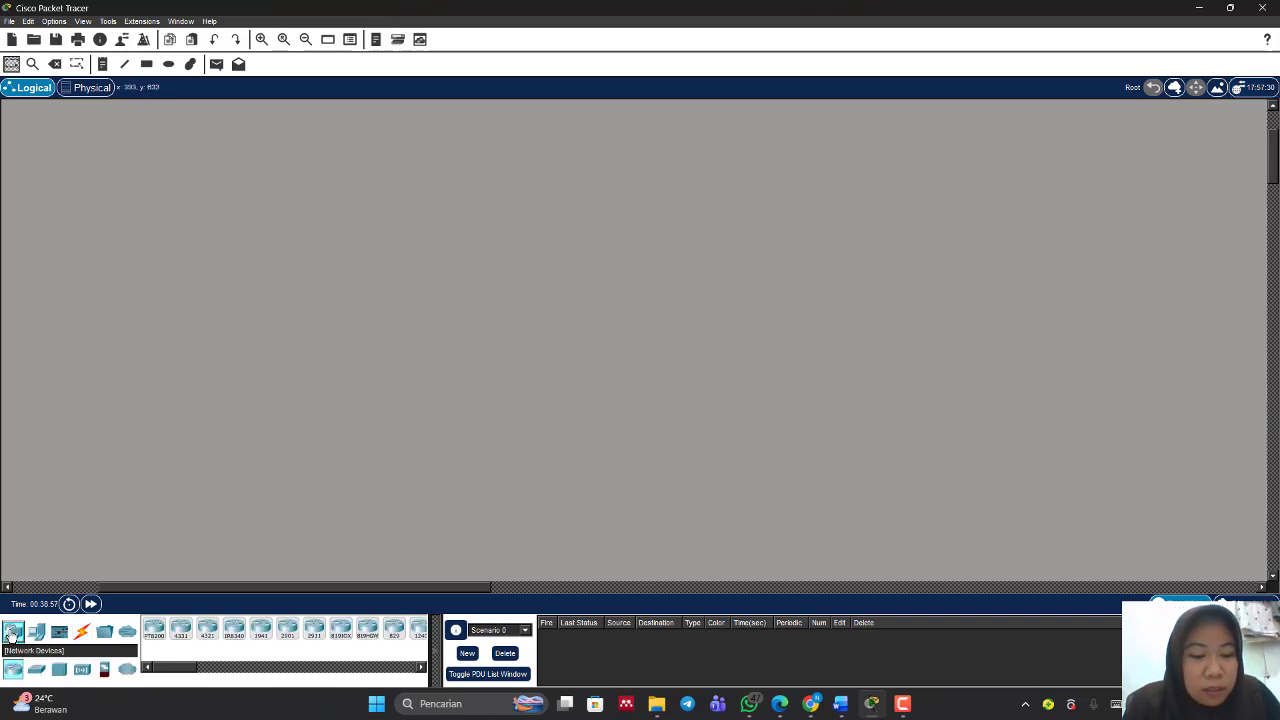
click(36, 631)
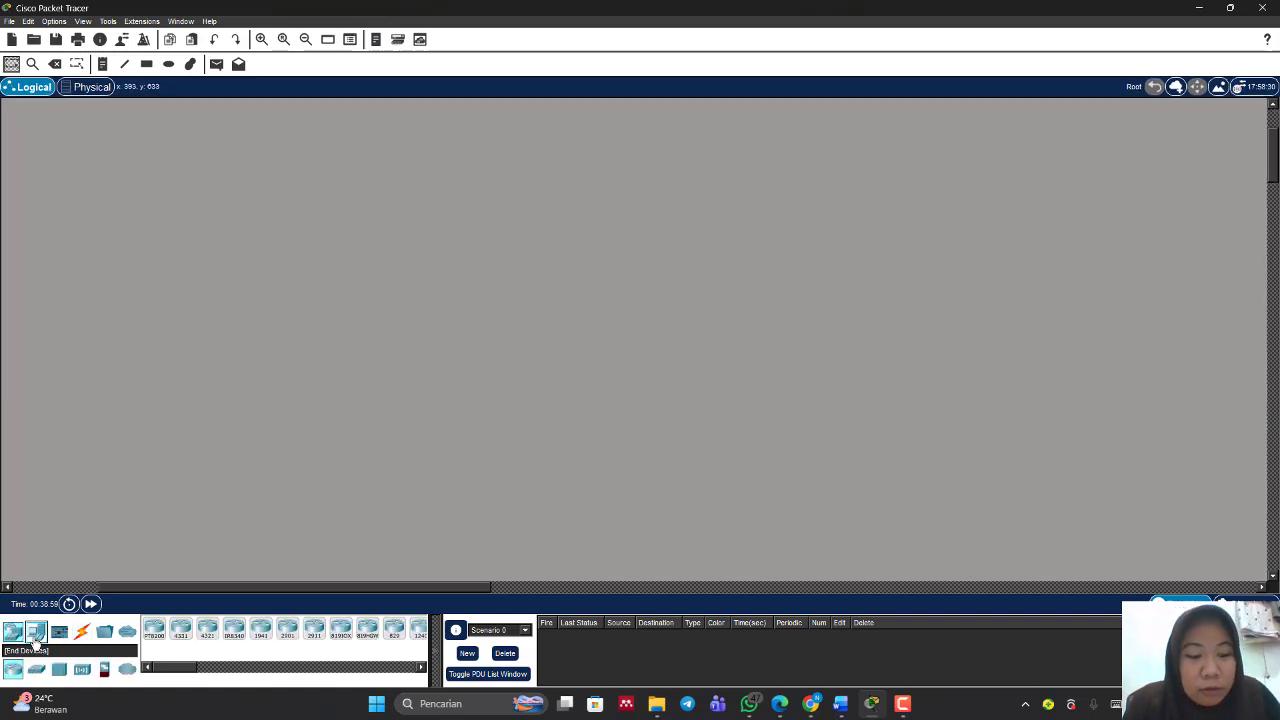
click(154, 630)
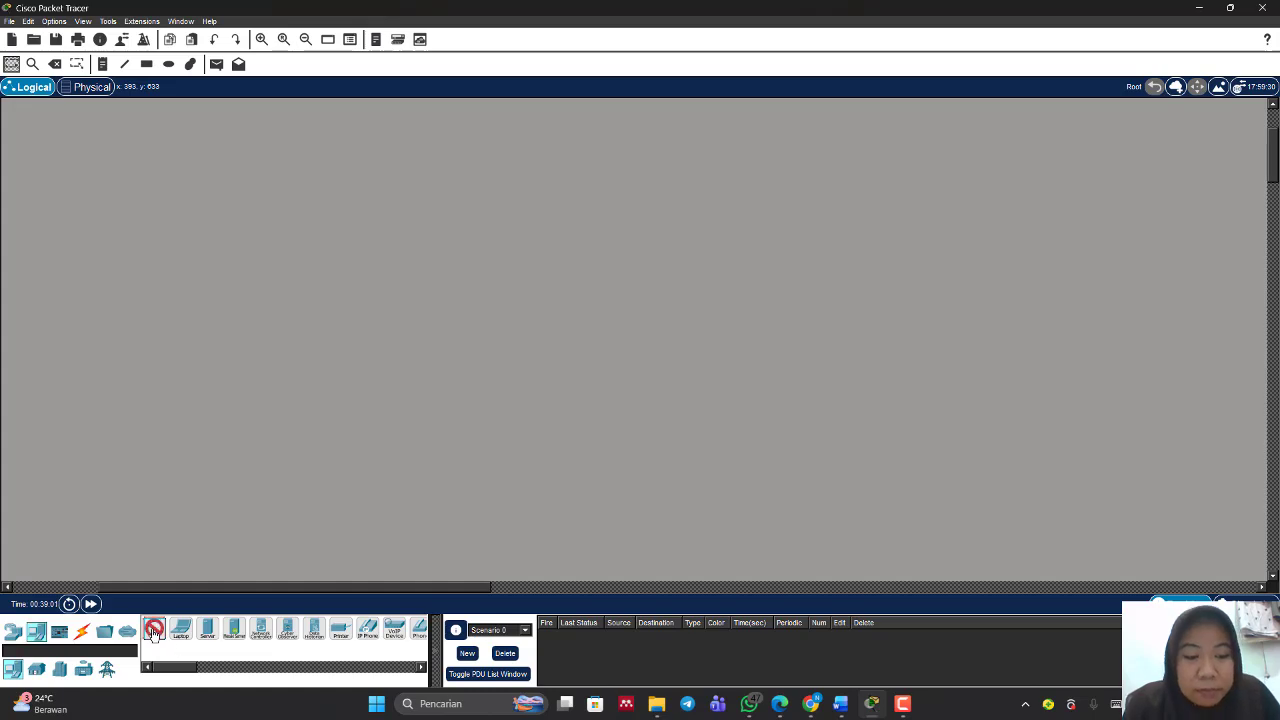
click(400, 290)
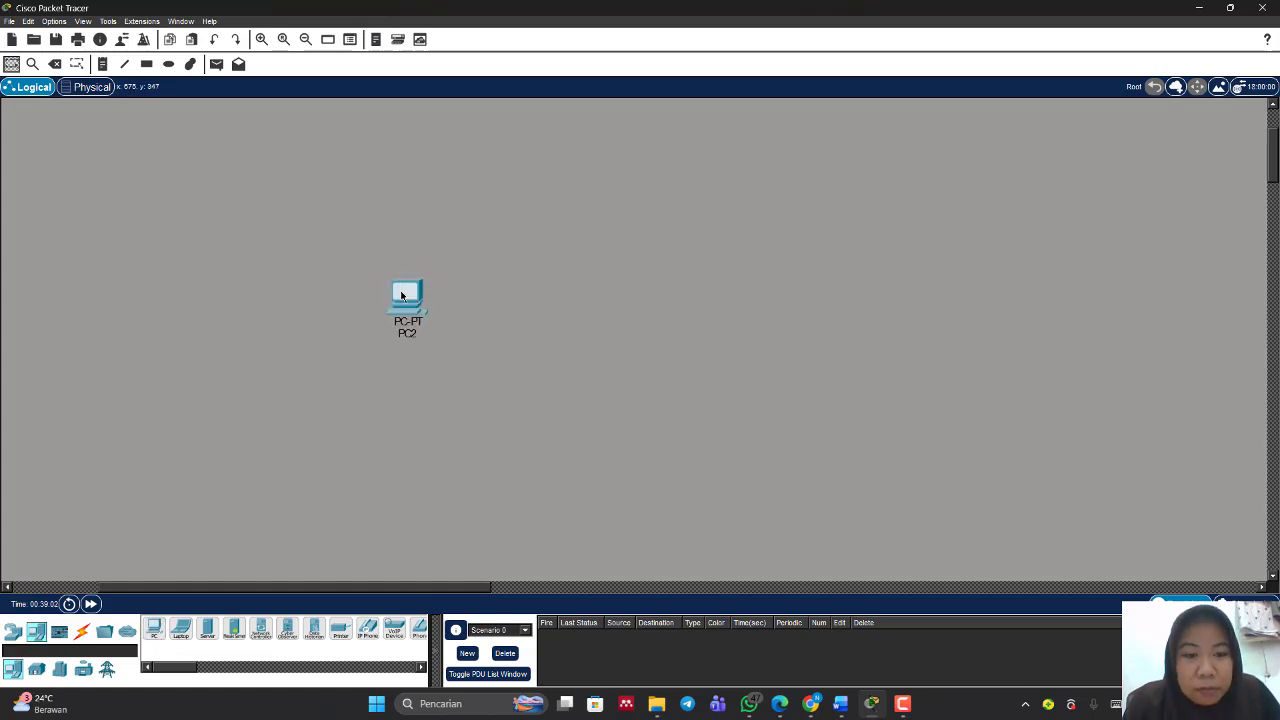
click(155, 628)
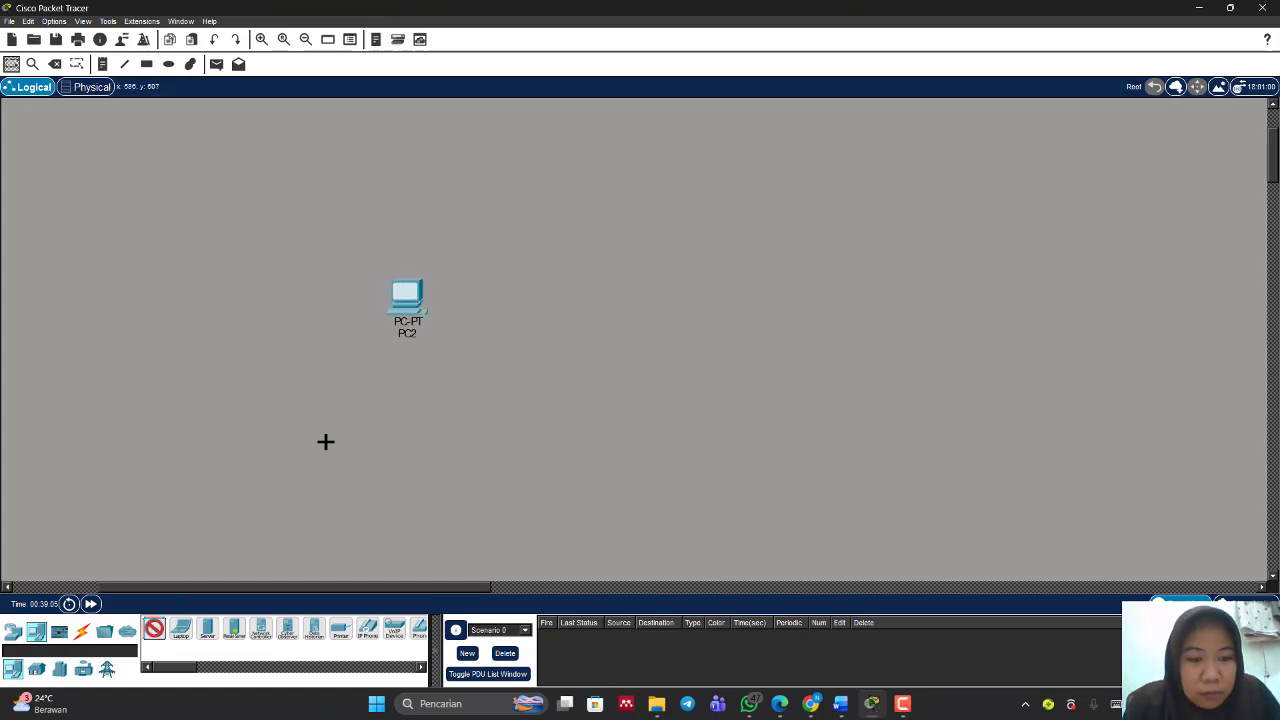
click(405, 372)
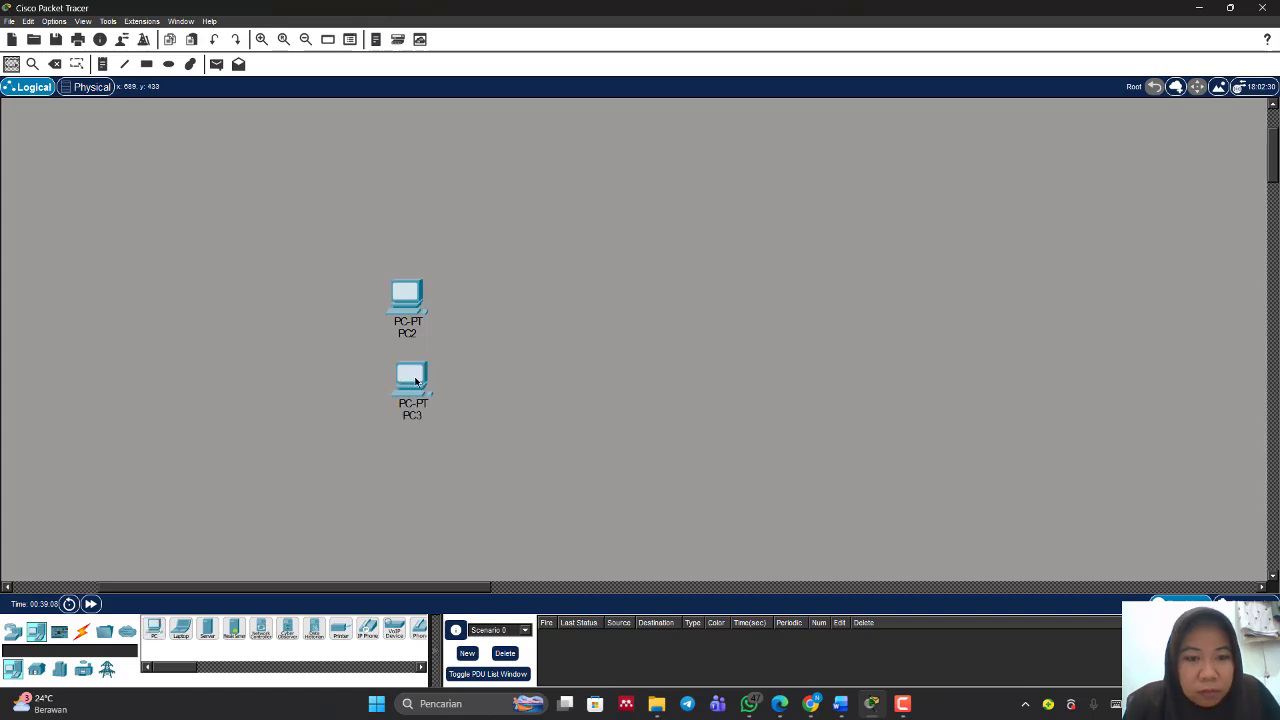
Step: Stack the two PCs closer together and add a generic server beneath them
drag(415, 381, 407, 379)
drag(407, 306, 393, 268)
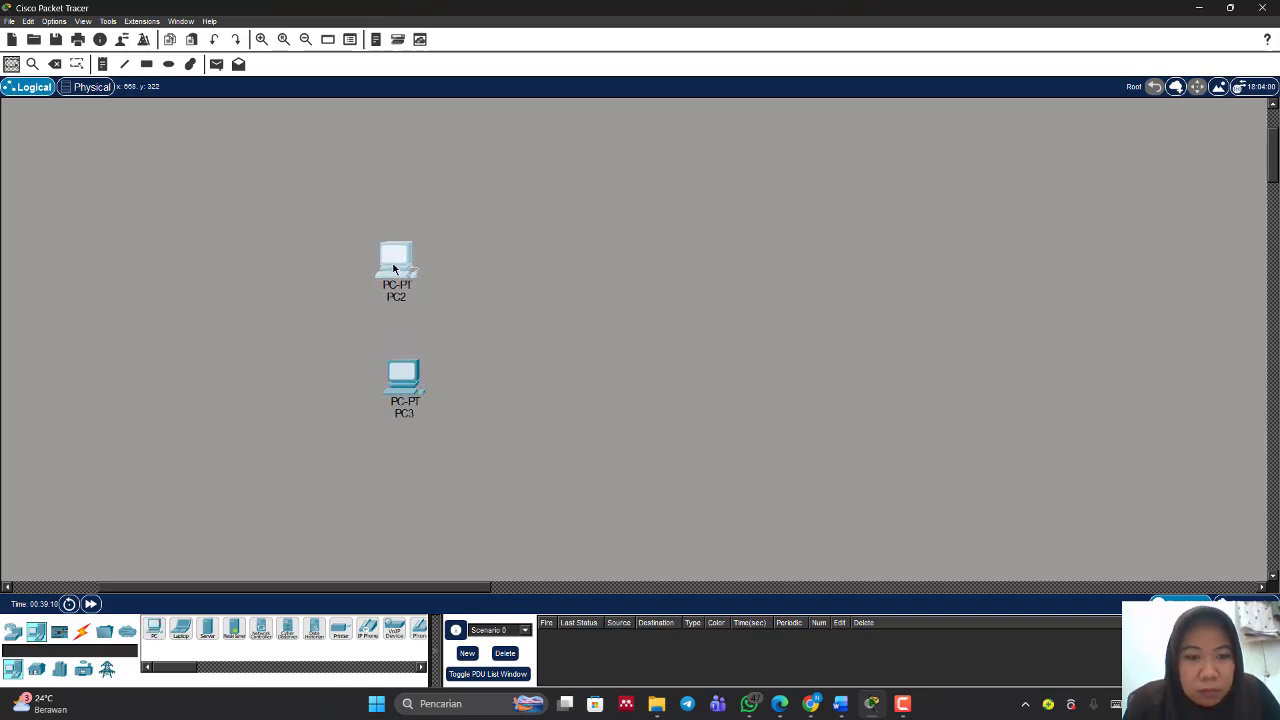
drag(405, 380, 398, 347)
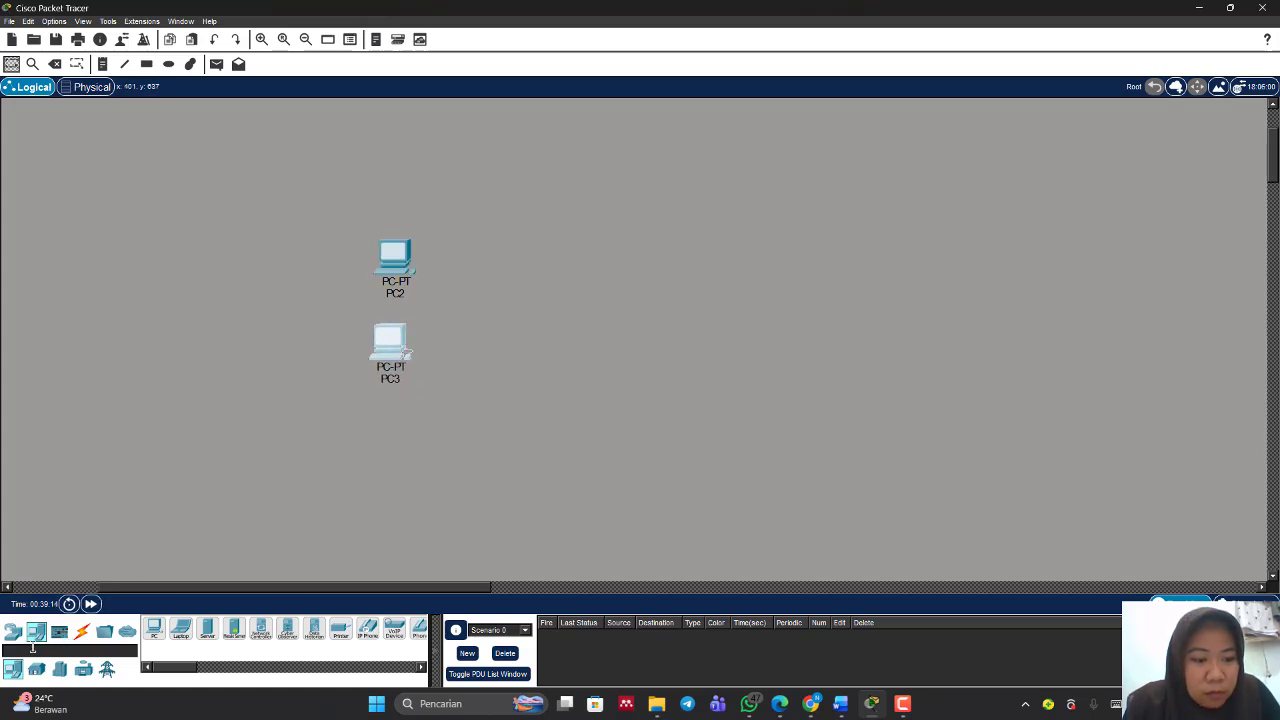
click(207, 632)
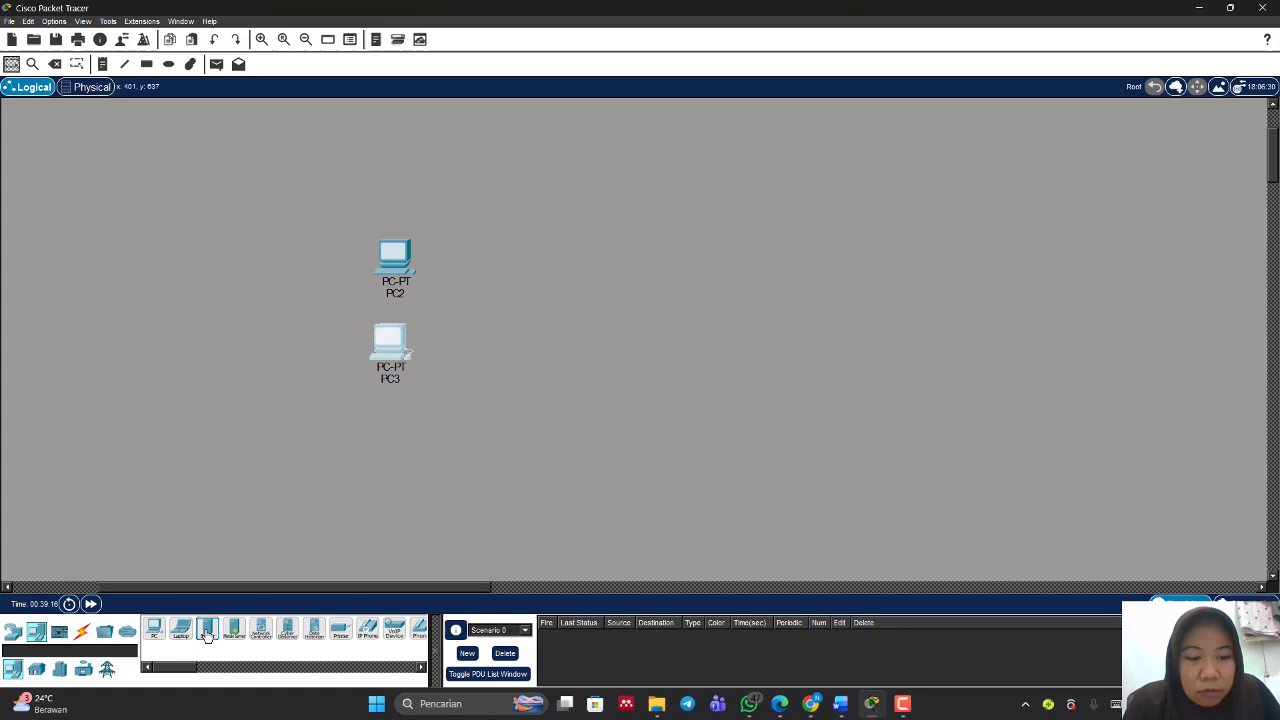
click(390, 440)
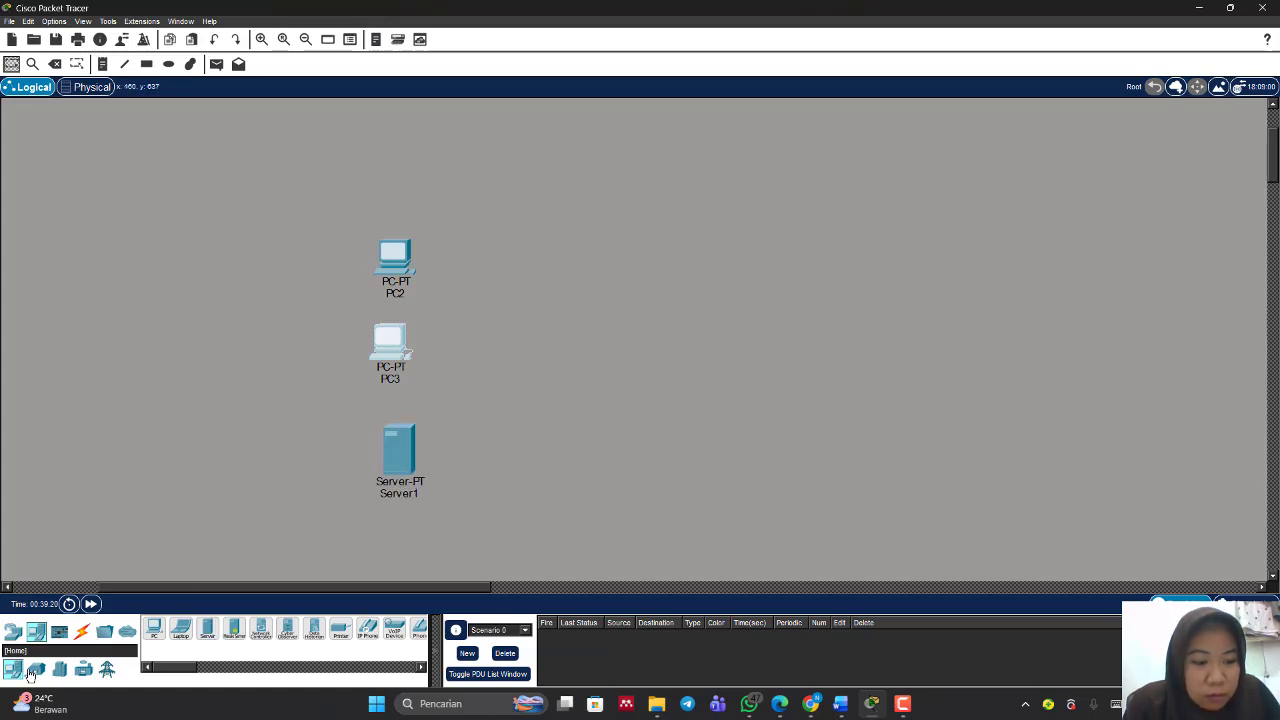
Step: Add a Switch-PT in the centre and a 3560-24PS multilayer switch to its right
click(13, 631)
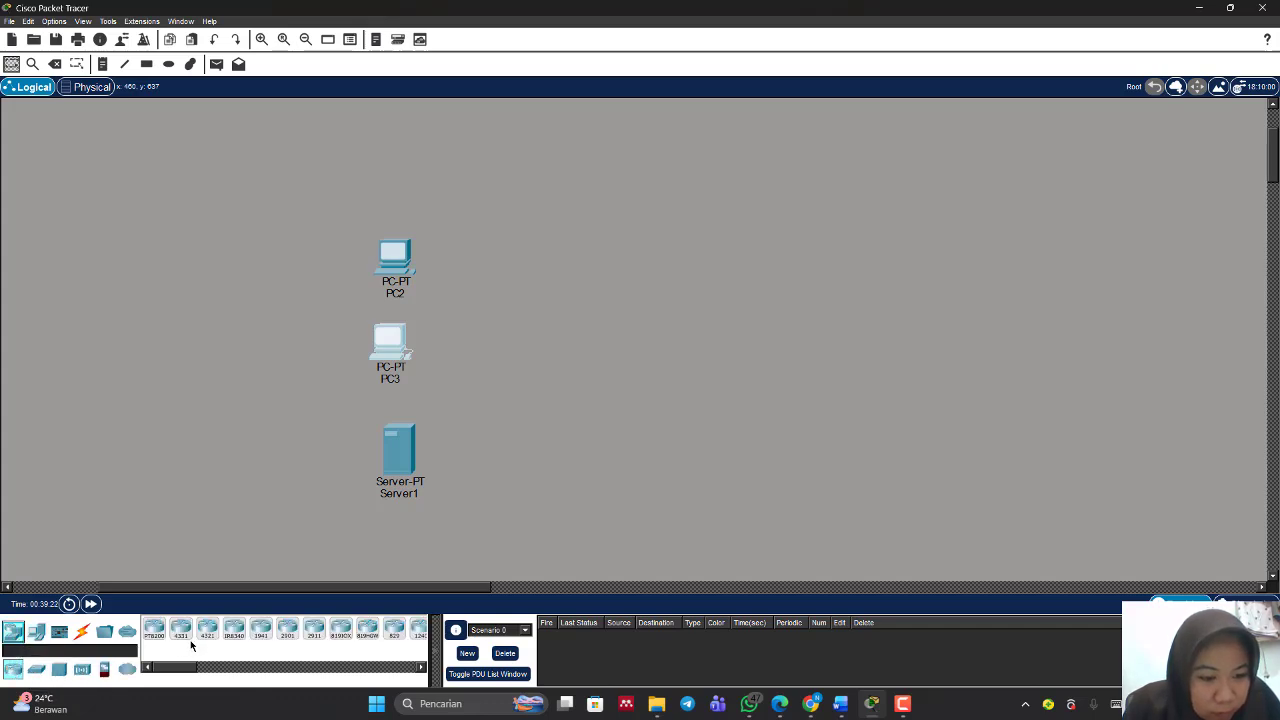
scroll(320, 642, right, 5)
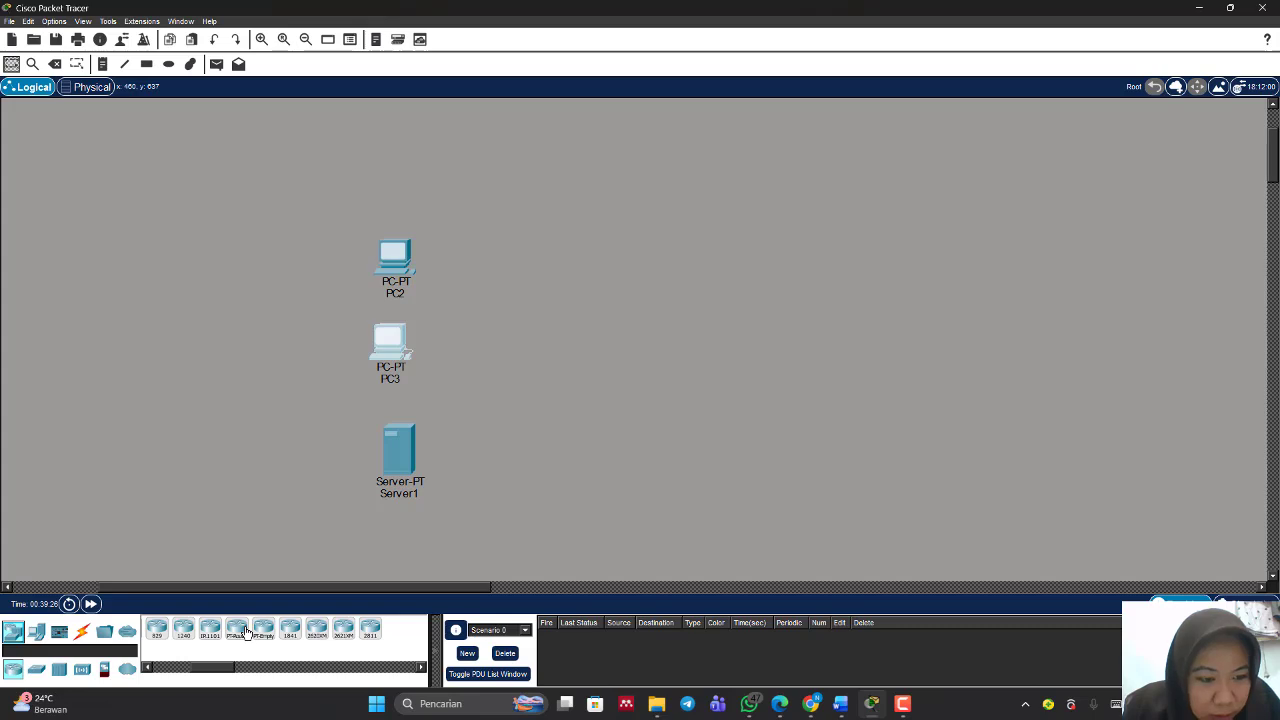
click(38, 671)
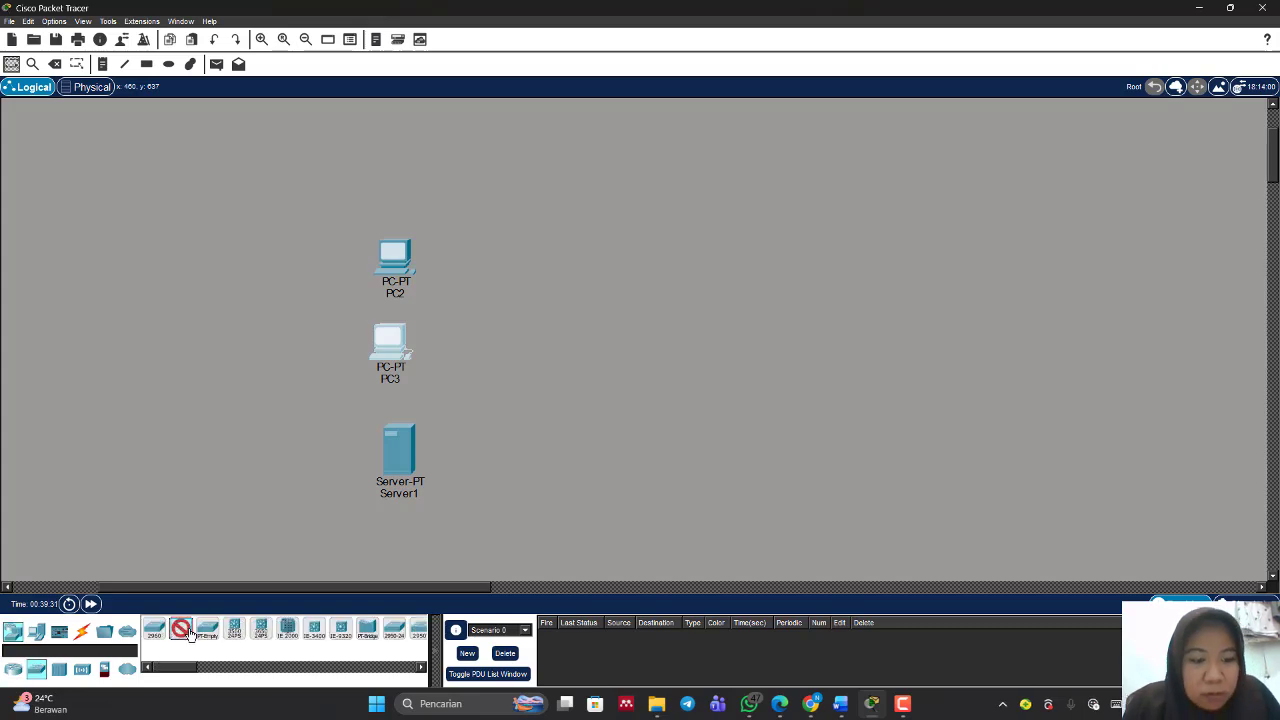
click(592, 349)
click(598, 355)
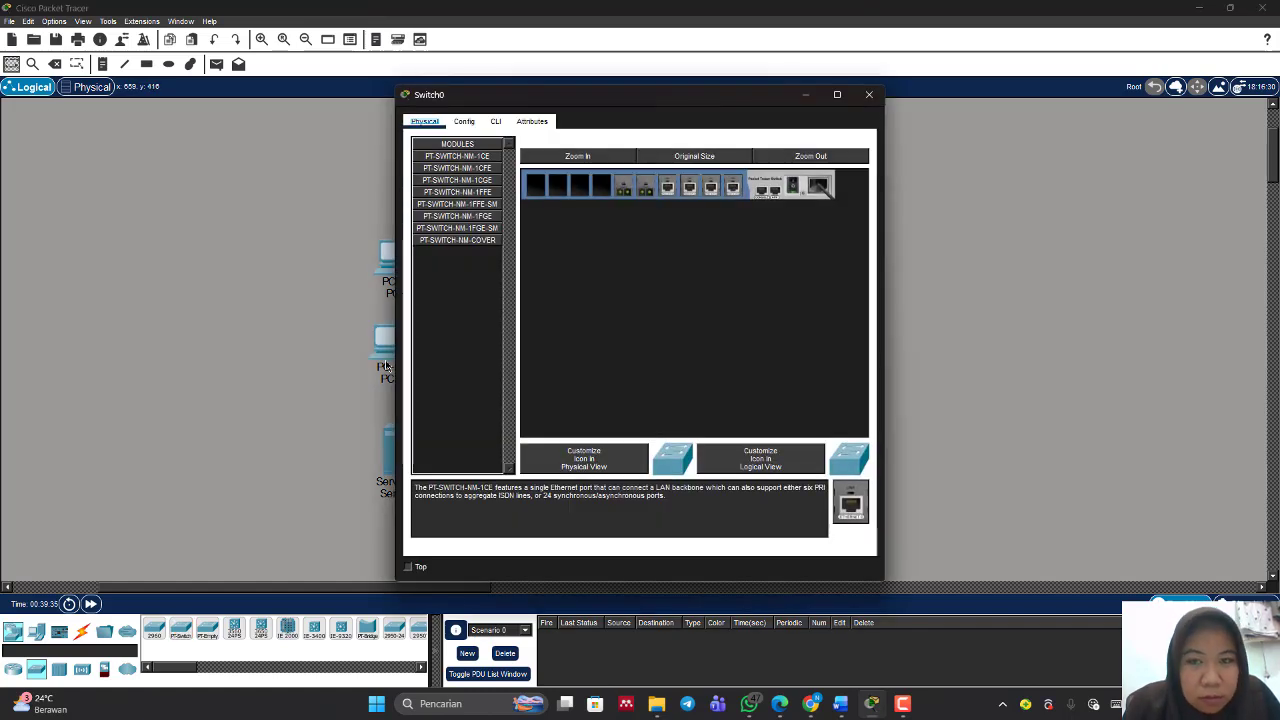
click(806, 94)
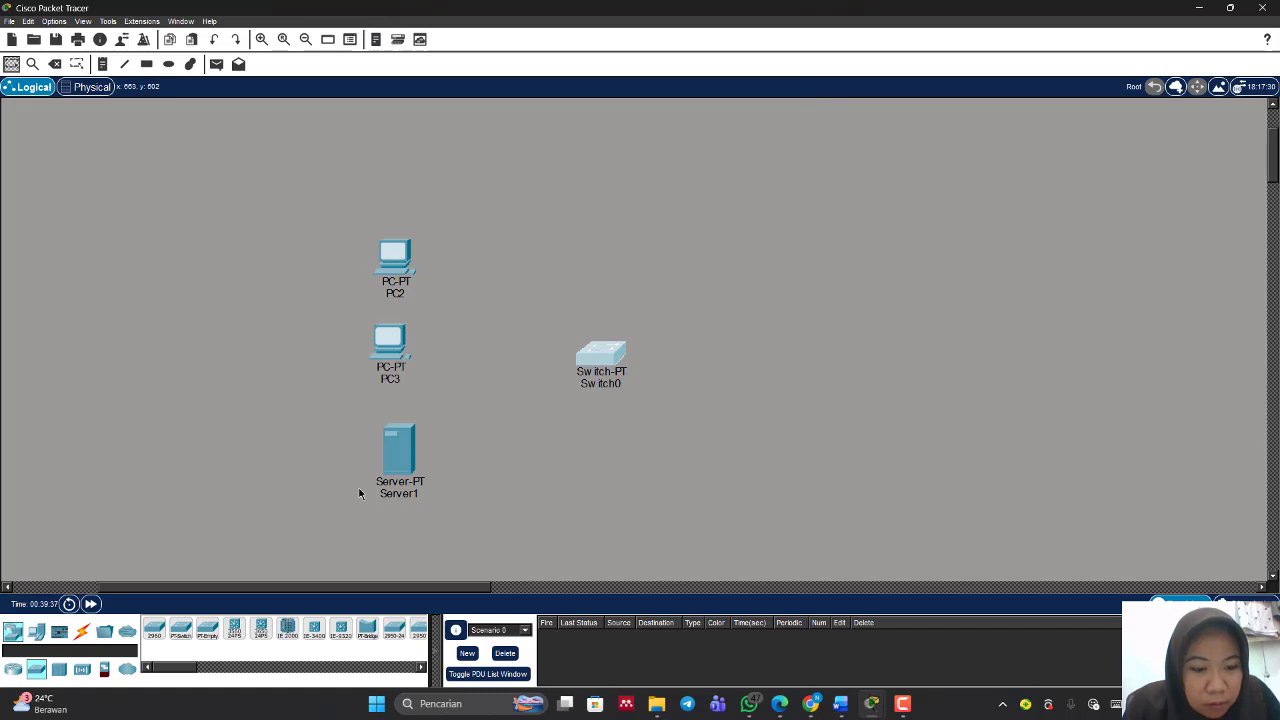
click(234, 628)
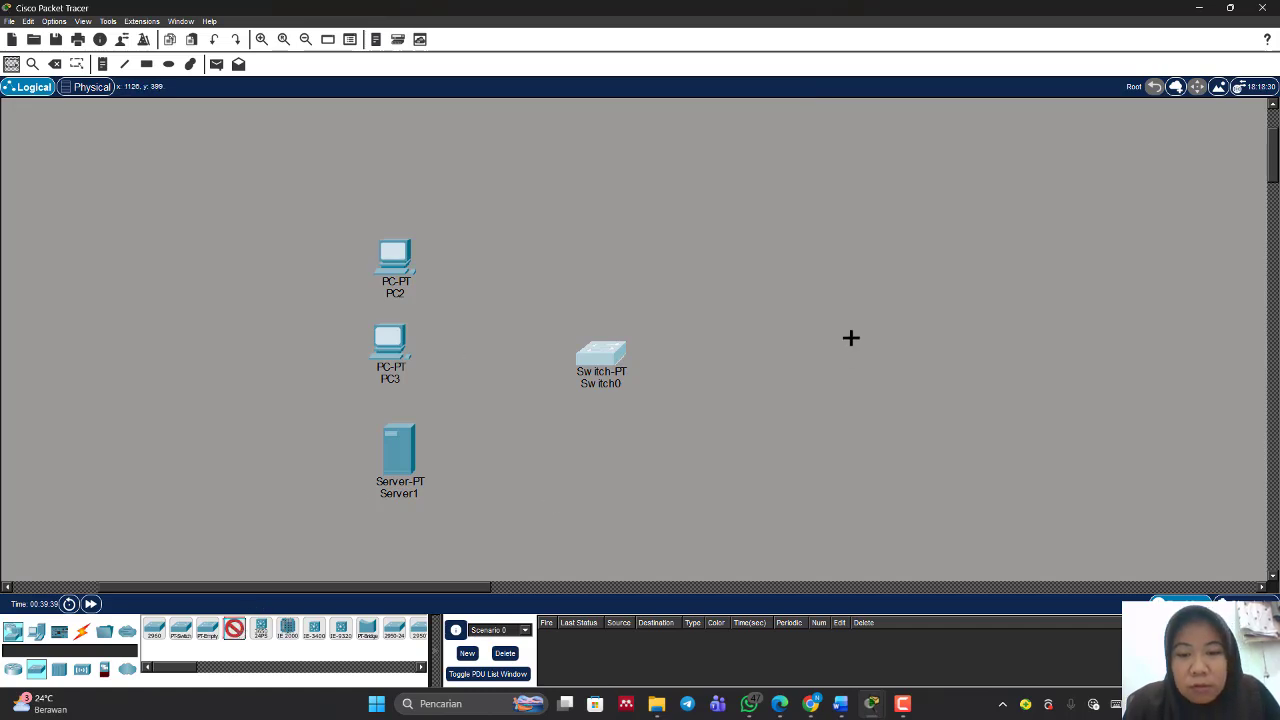
click(820, 350)
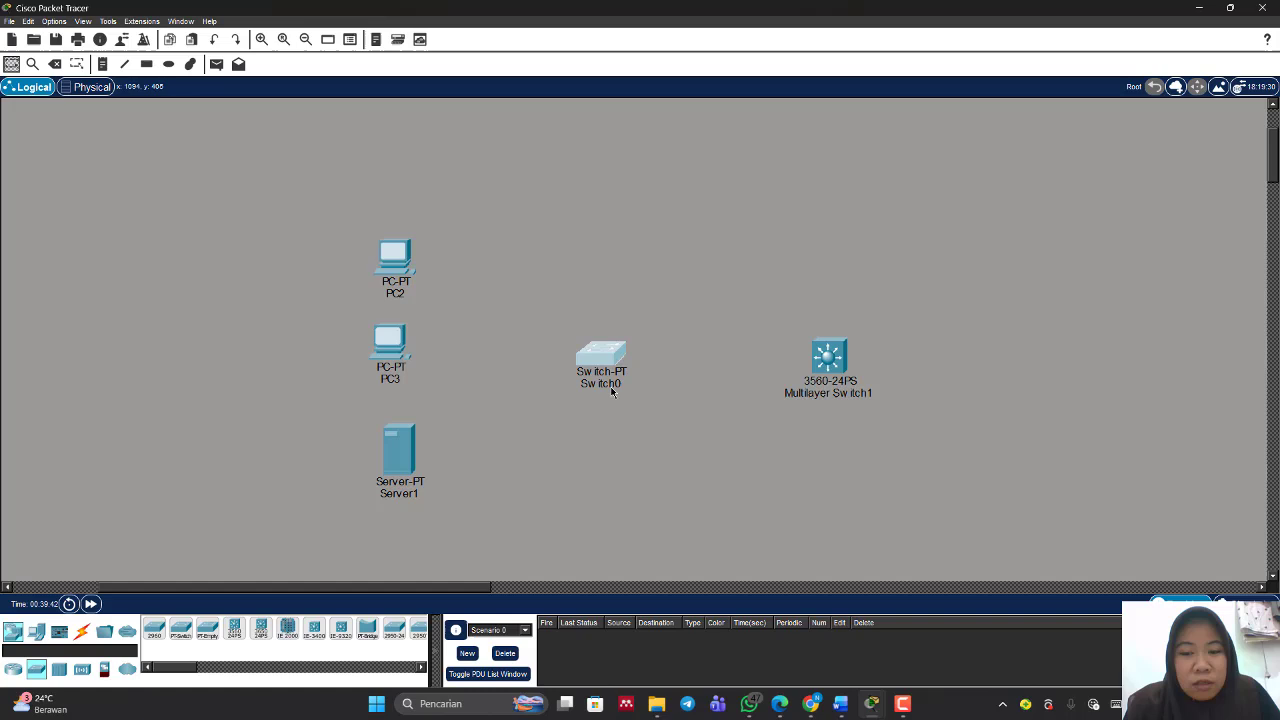
Step: Connect the multilayer switch to Switch0 with an automatic connection cable
click(82, 631)
click(154, 628)
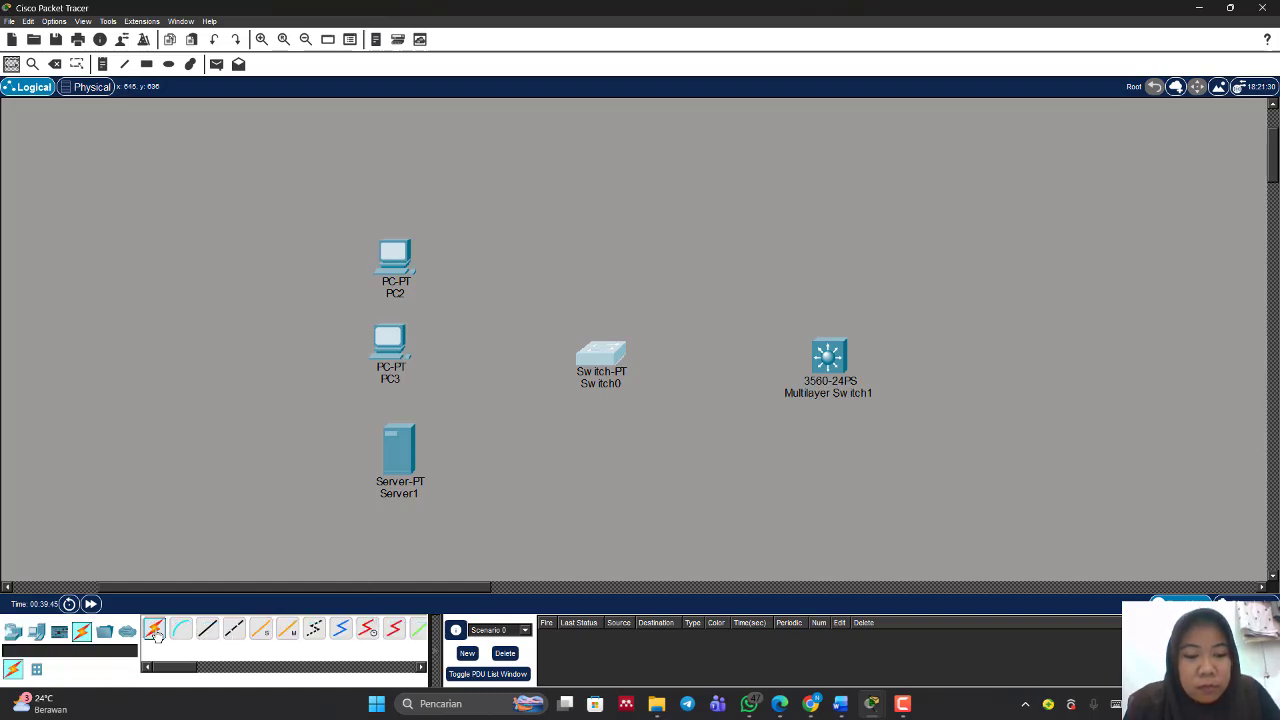
click(829, 357)
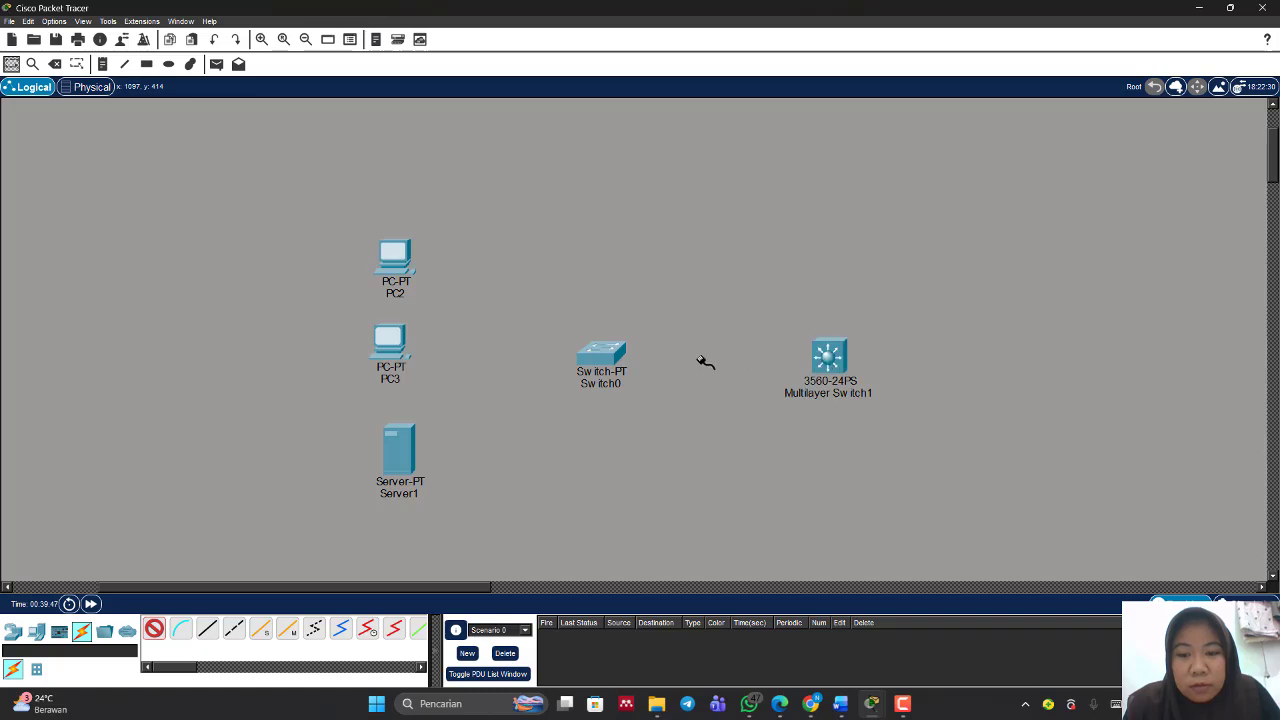
click(621, 352)
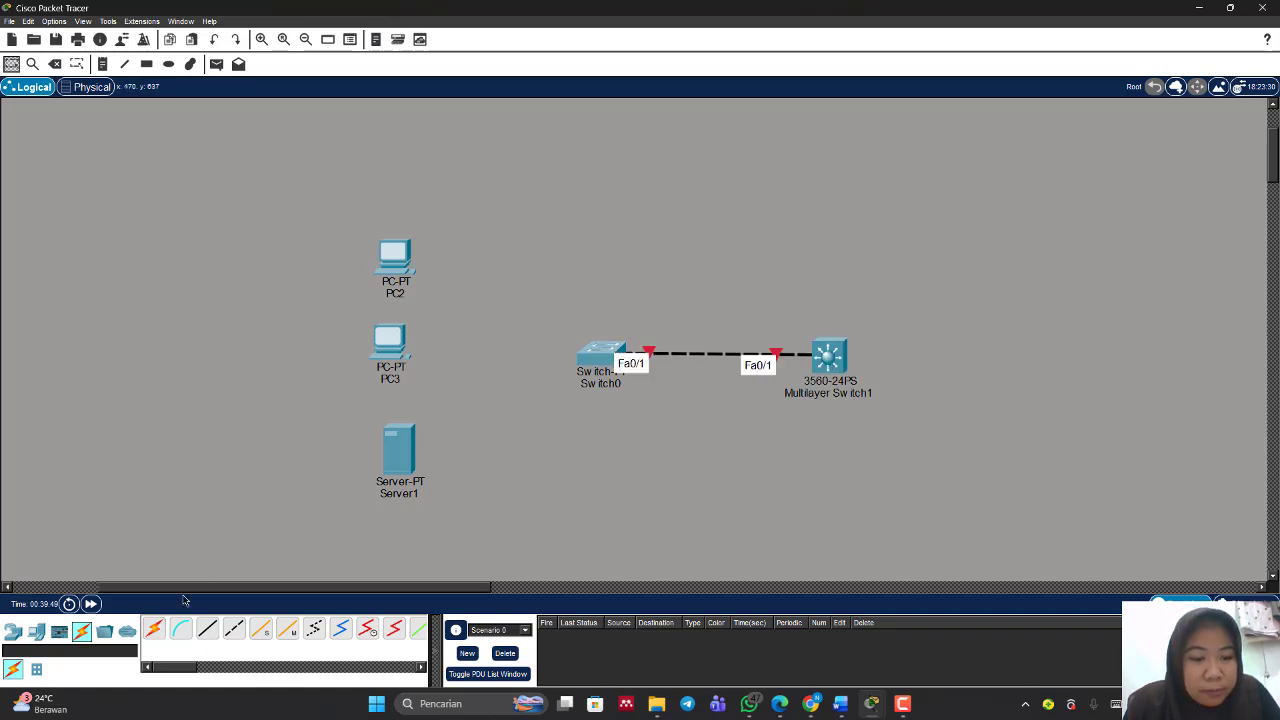
Step: Cable Switch0 to PC2, PC3 and Server1 with automatic connections, and realign the two PCs
click(157, 628)
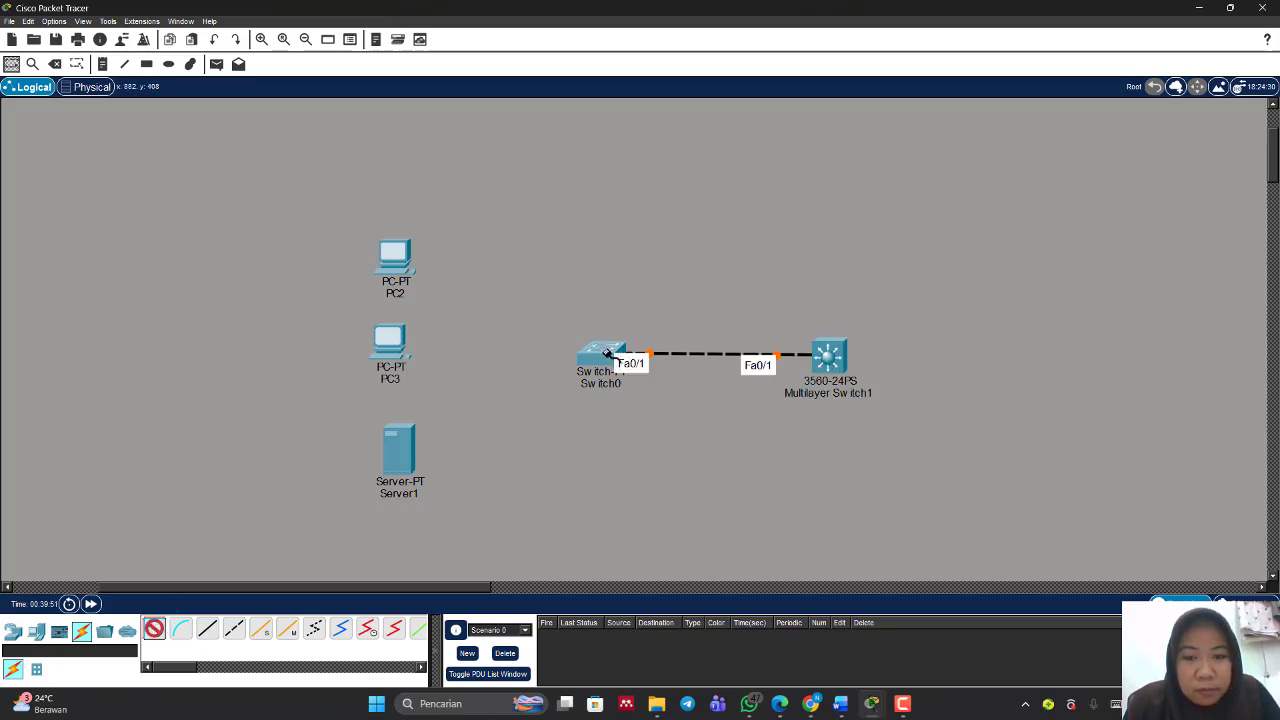
click(606, 352)
click(396, 258)
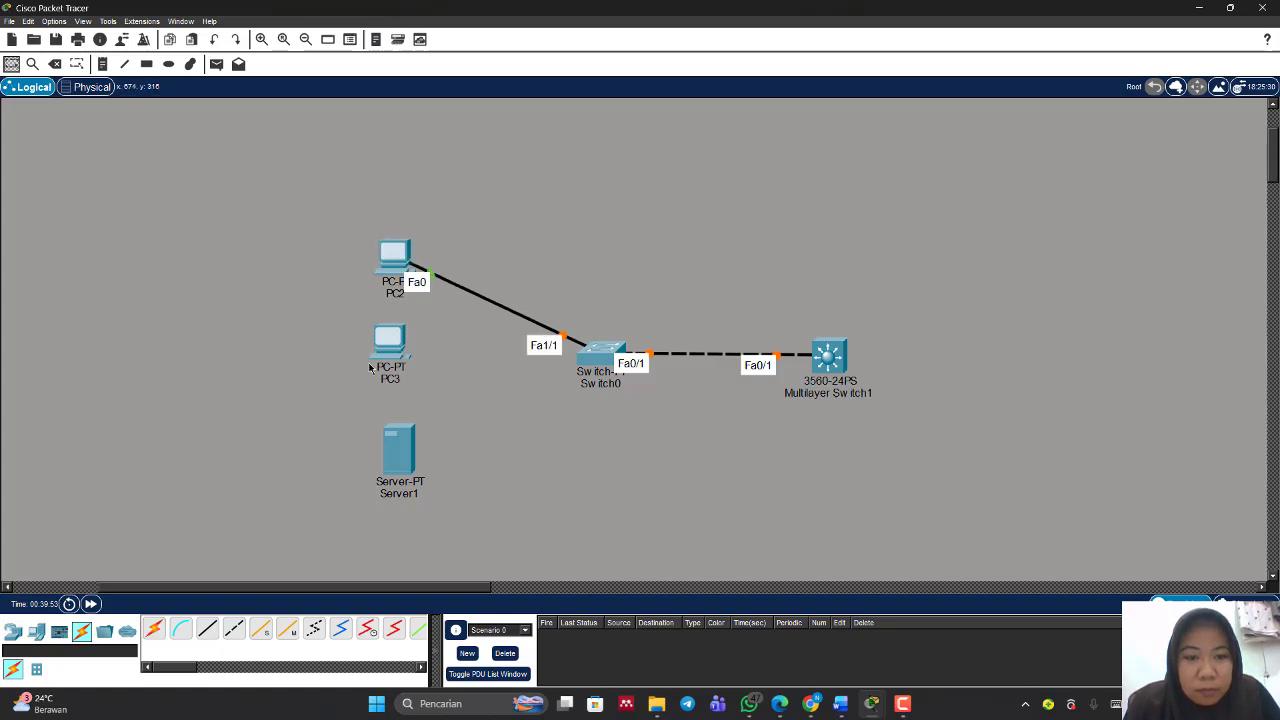
click(157, 630)
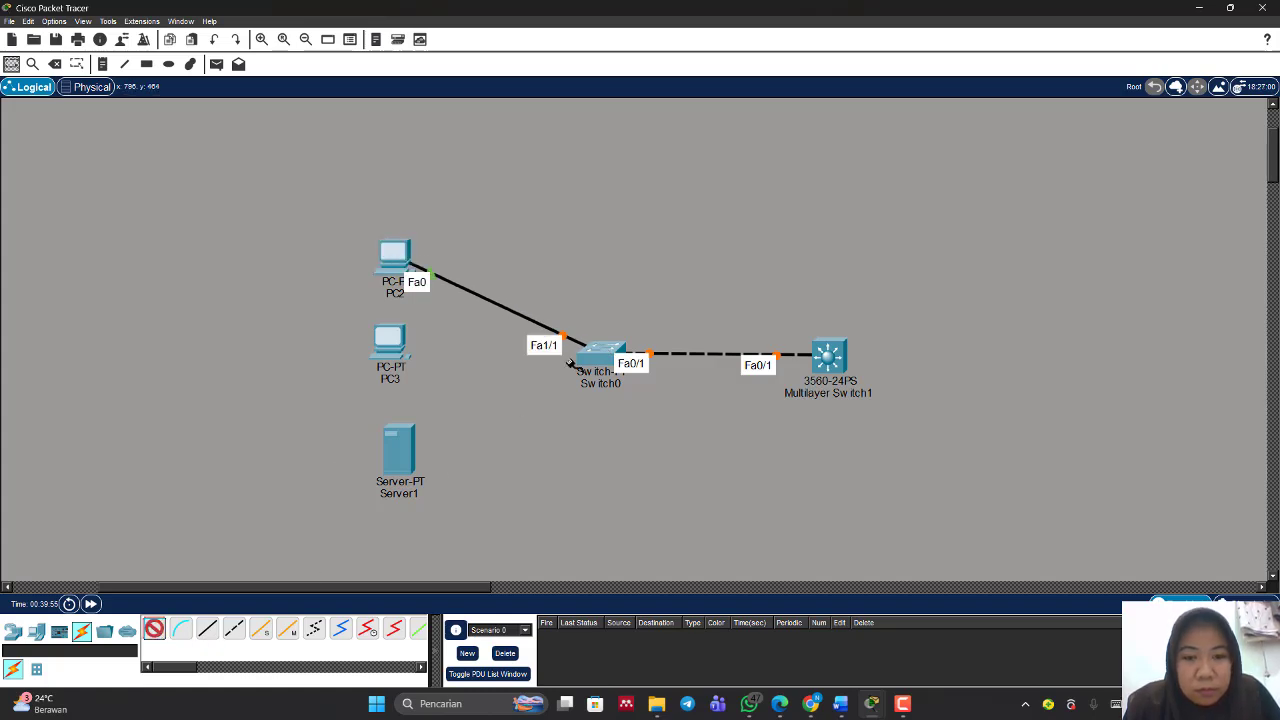
click(601, 354)
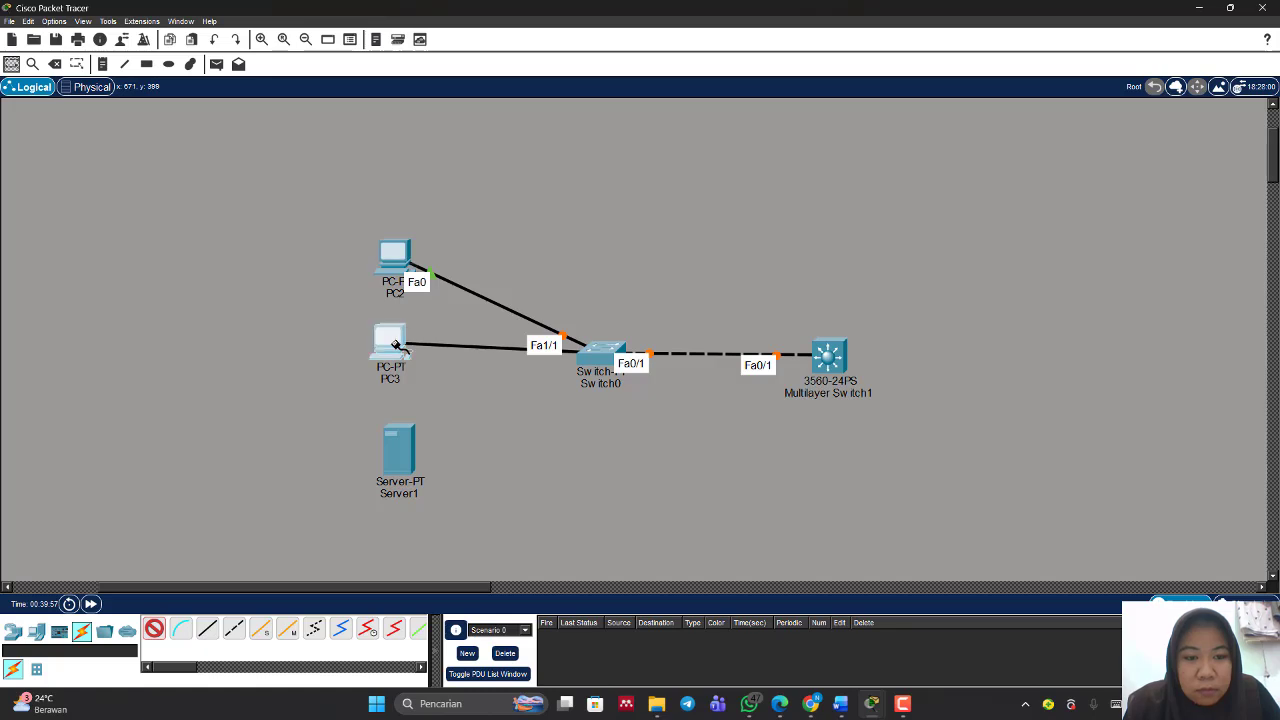
click(388, 342)
click(153, 628)
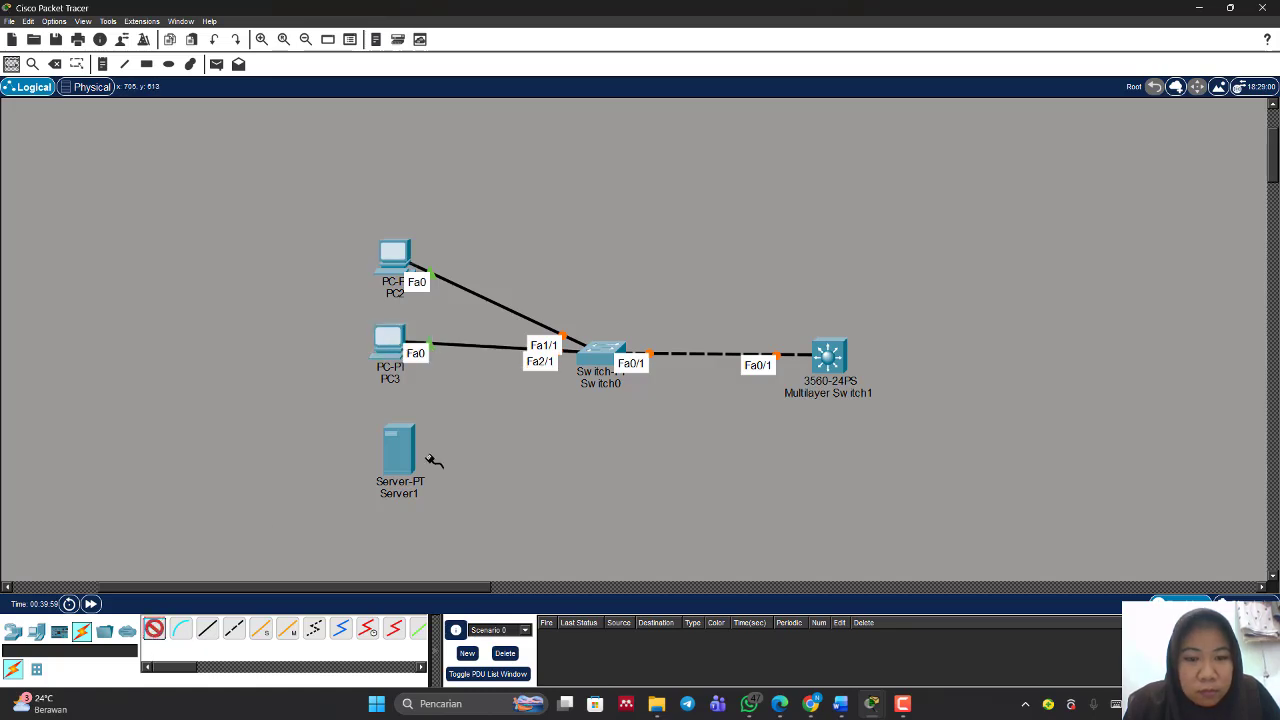
click(604, 349)
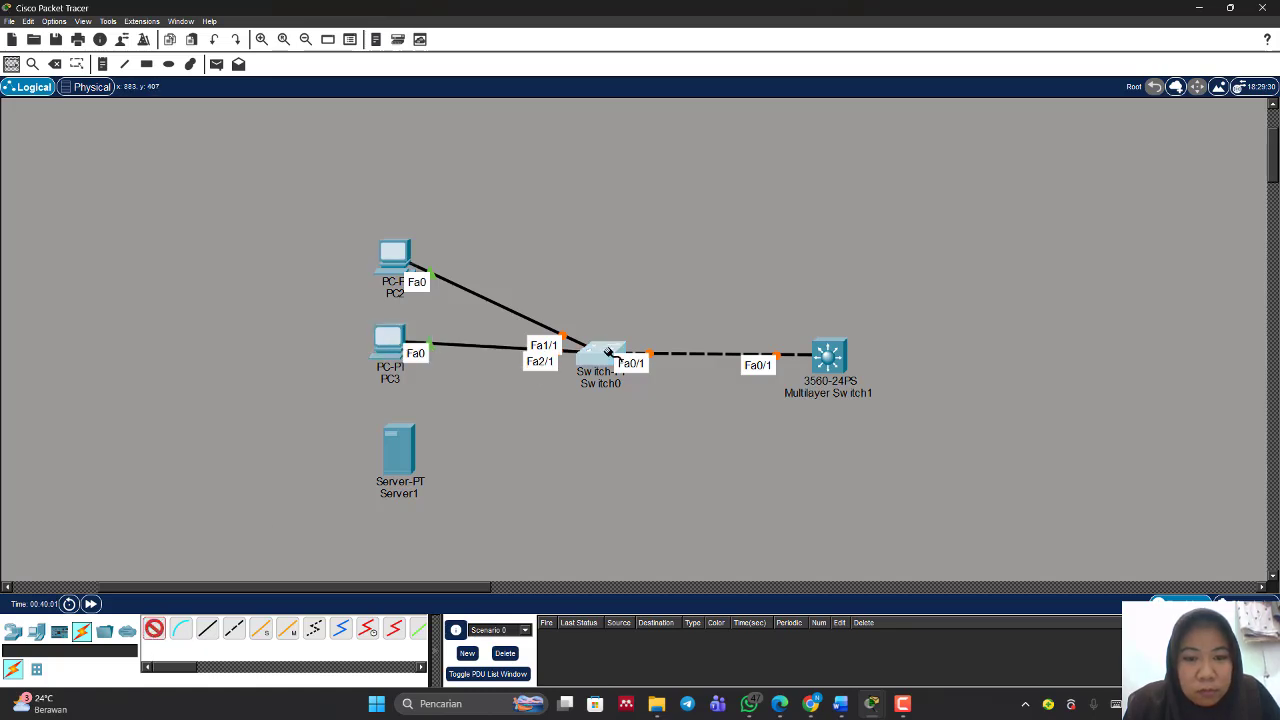
click(400, 455)
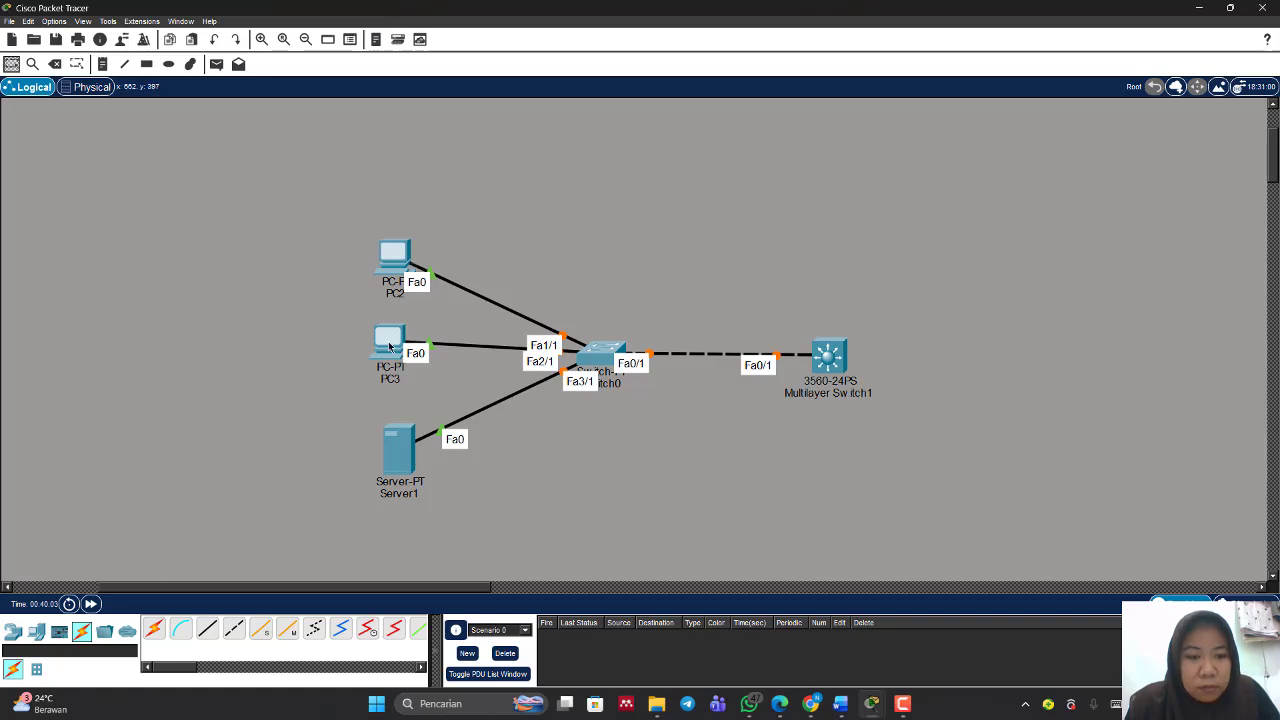
drag(390, 346, 398, 357)
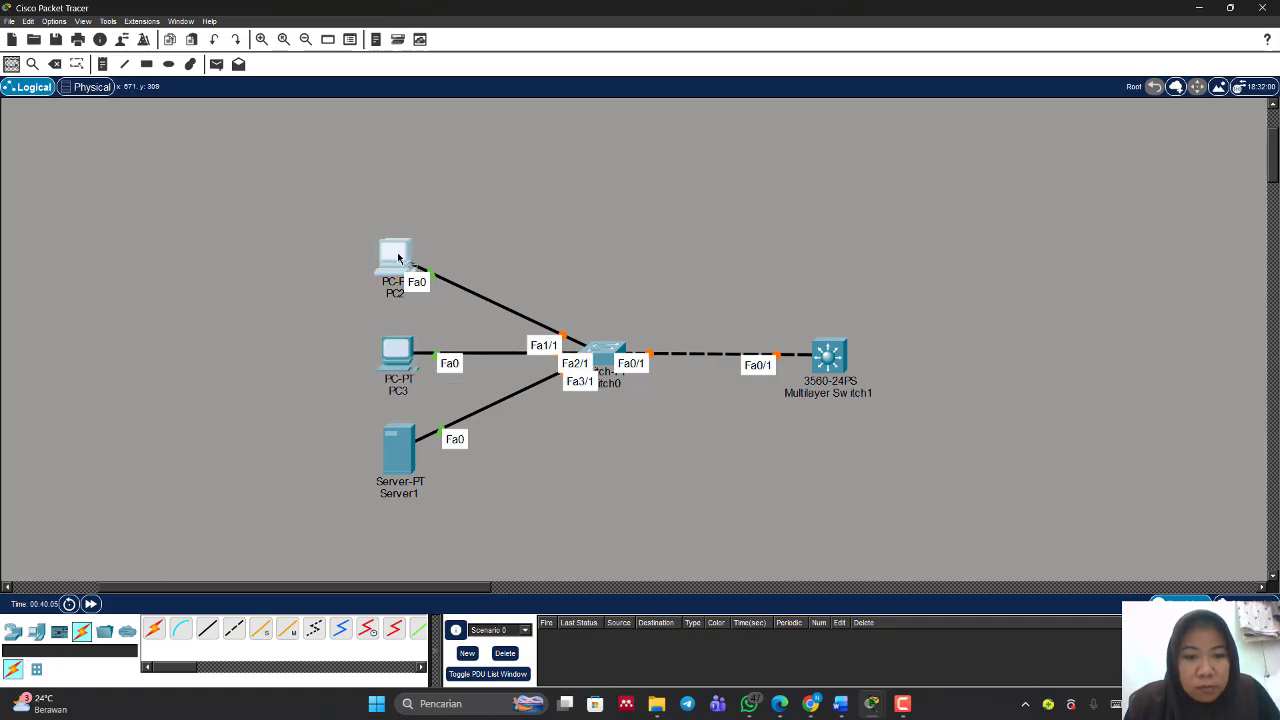
drag(398, 258, 399, 260)
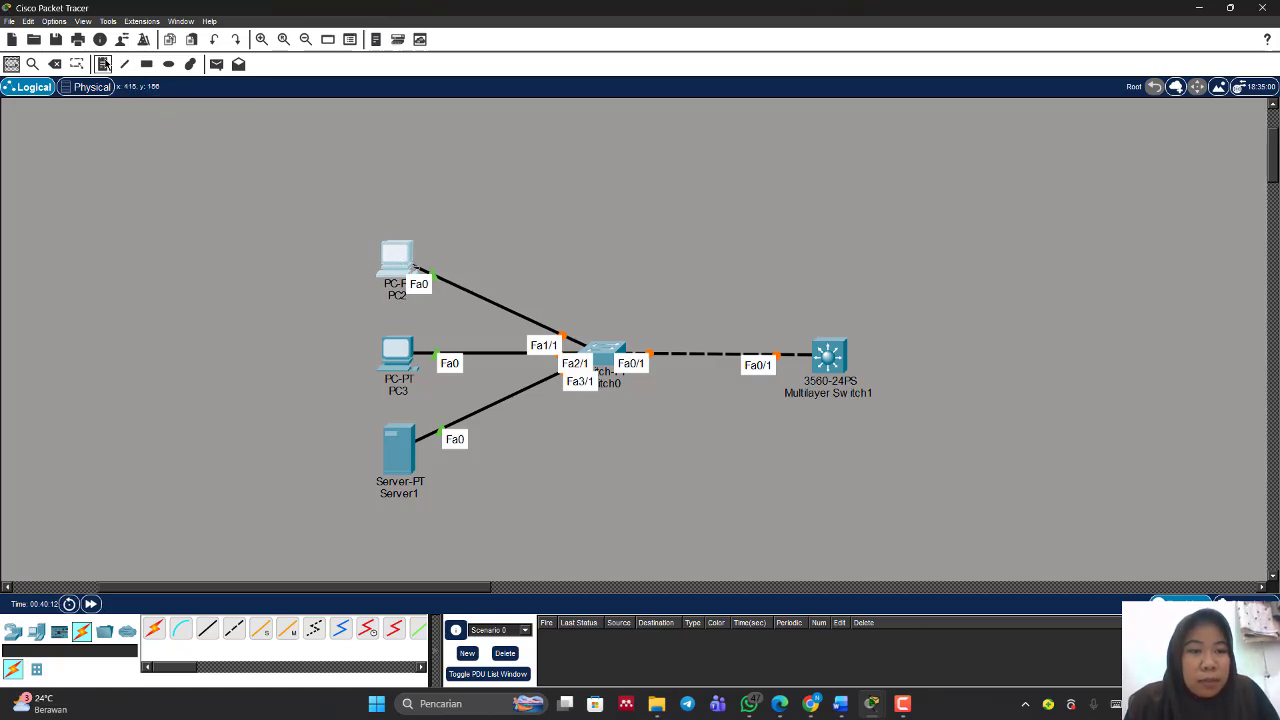
Step: Add a note above PC2 reading vlan 10 and 192.168.10.53
click(104, 64)
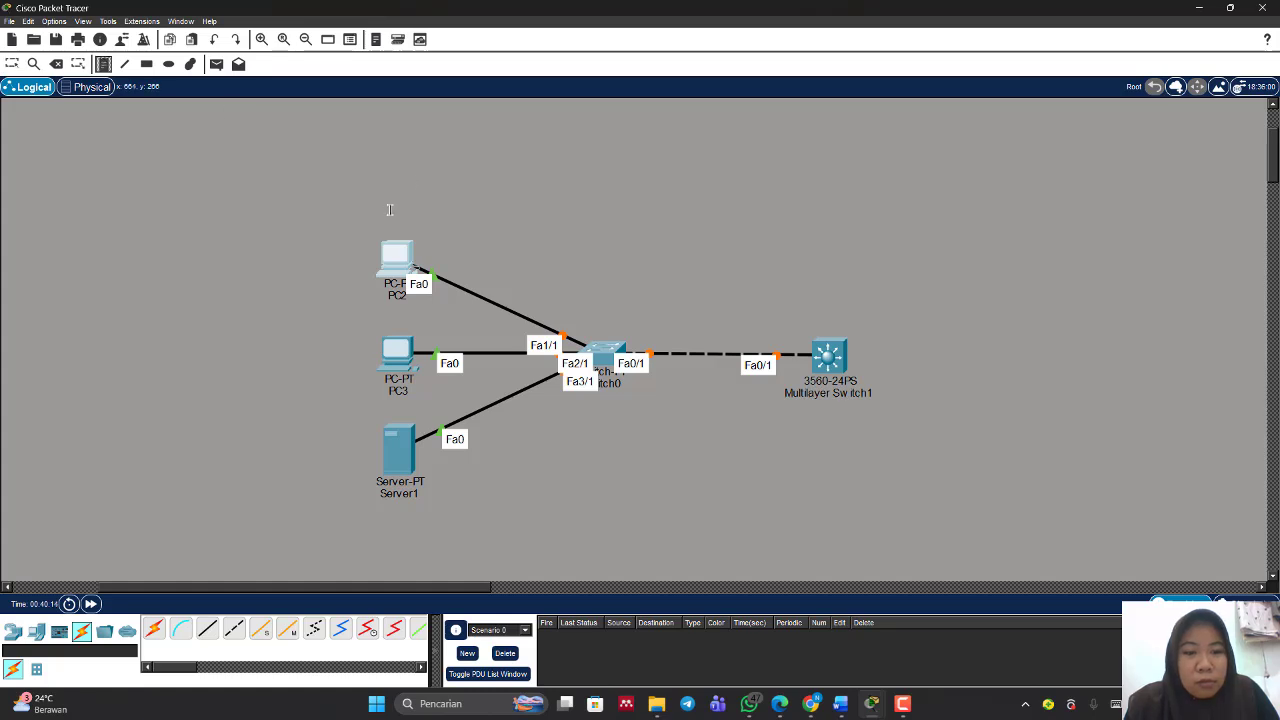
click(390, 209)
text(1)
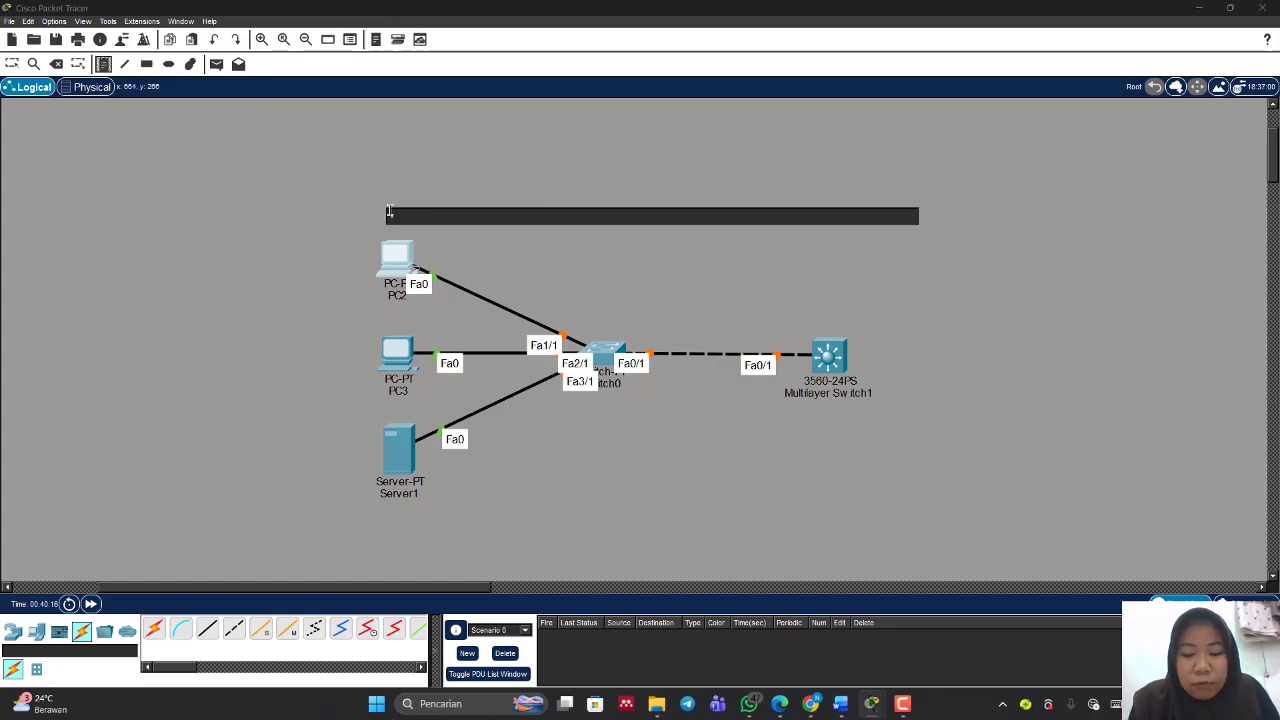
text(lan 10)
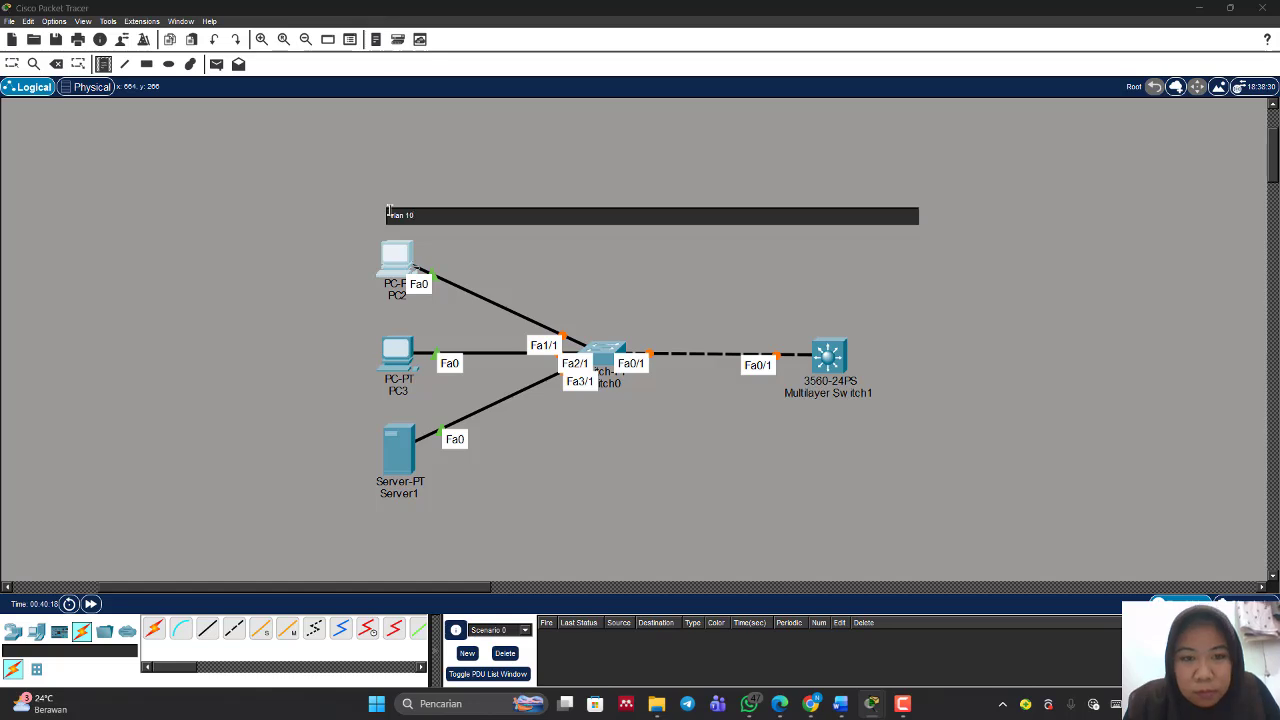
key(Return)
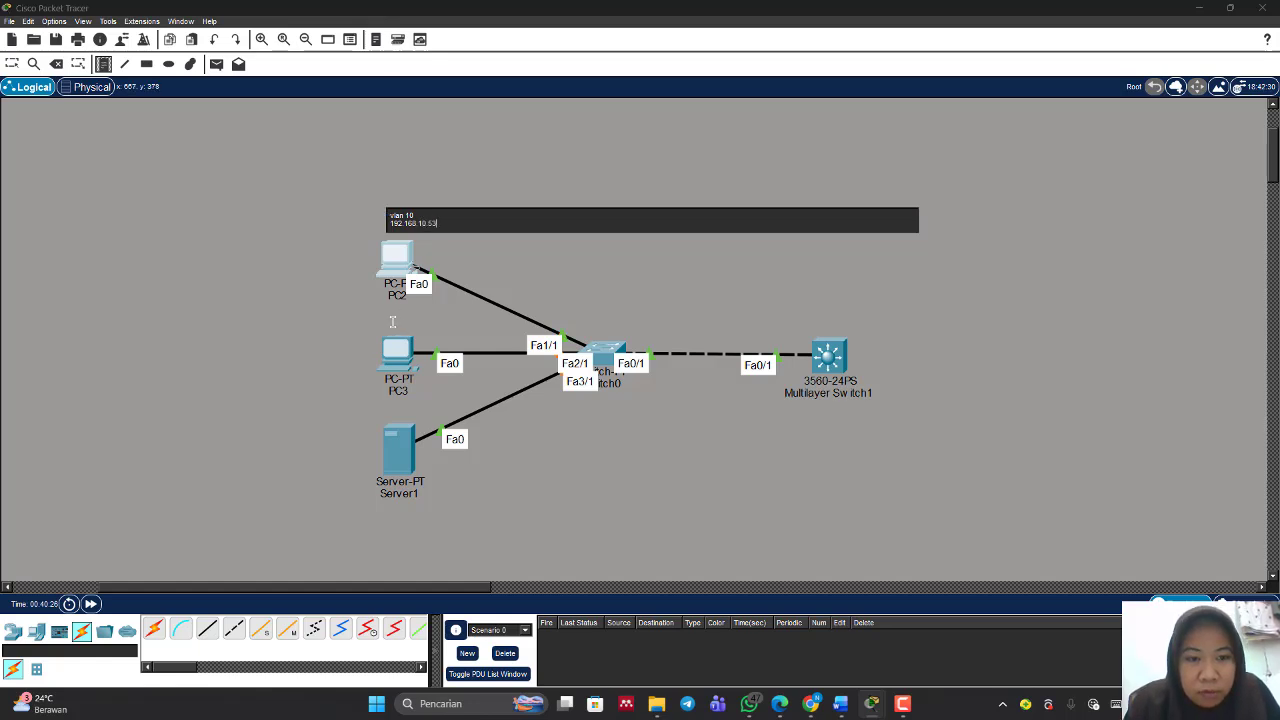
Step: Add a note beside PC3 reading vlan 20 and 192.168.11.53
click(392, 322)
text(v)
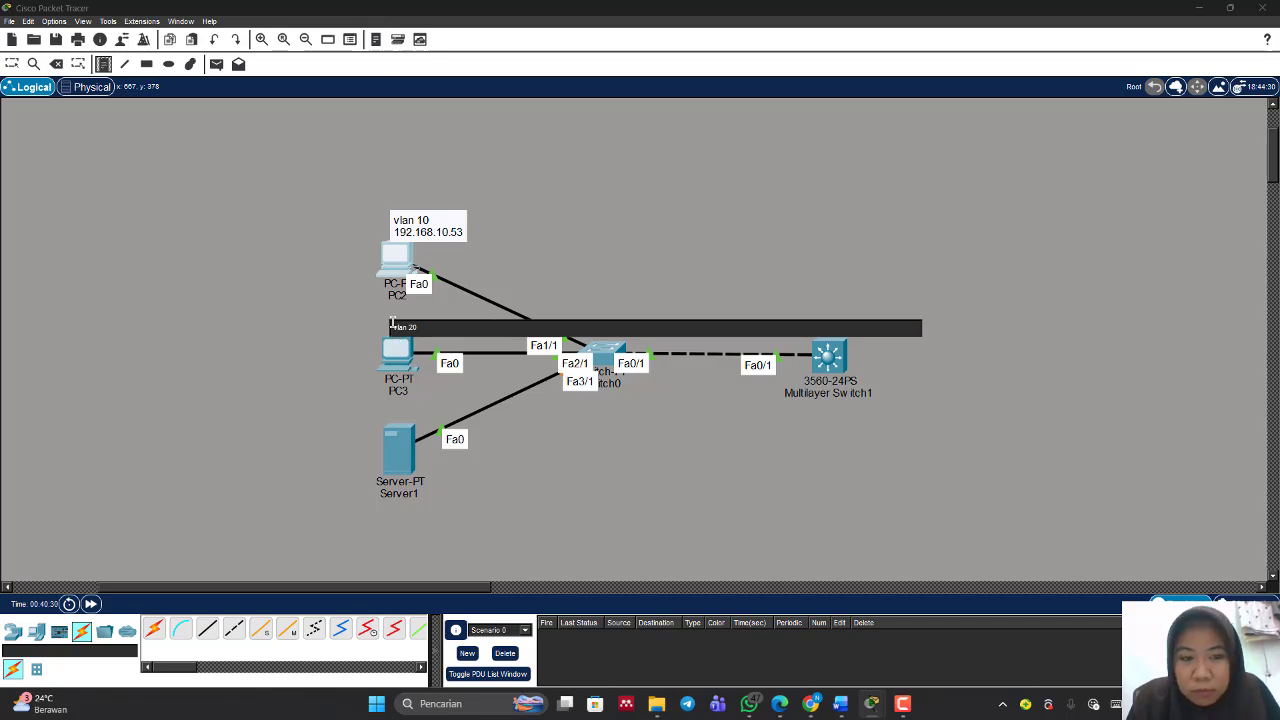
text(lan 20)
key(Return)
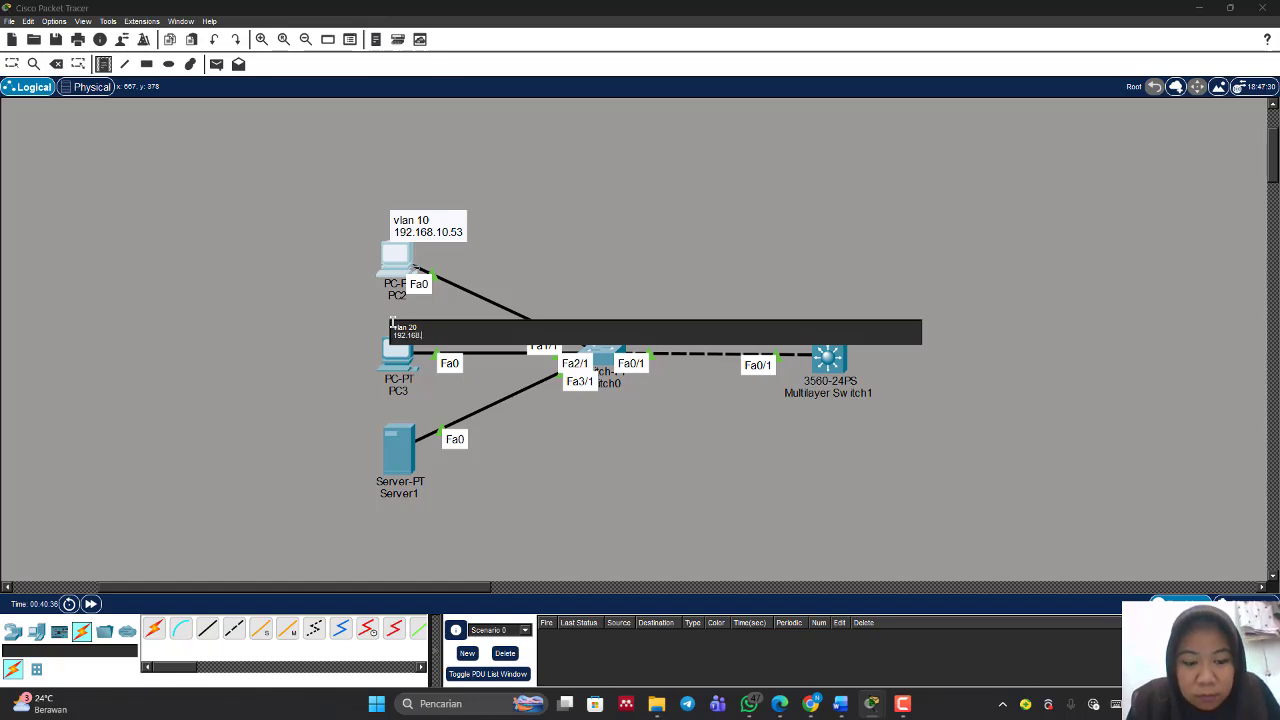
text(192.168.1)
text(2)
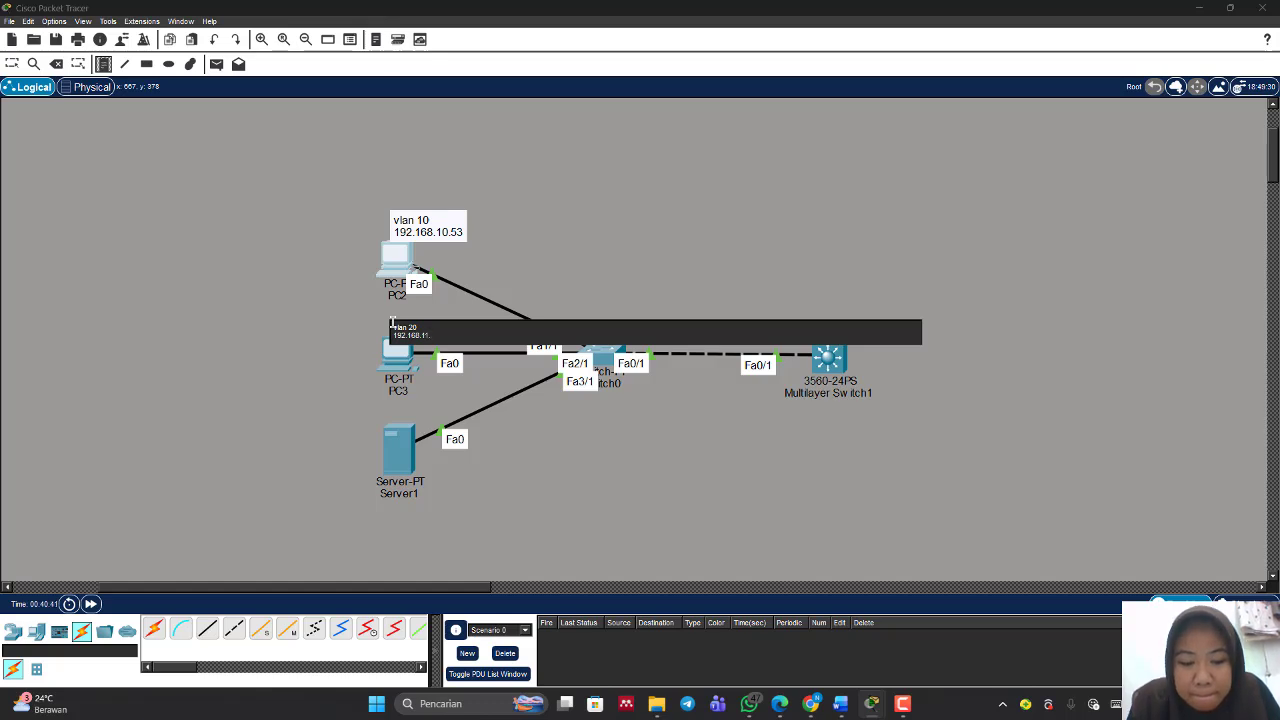
Step: Add a note beside Server1 reading vlan 30 and 192.168.12.53
click(396, 411)
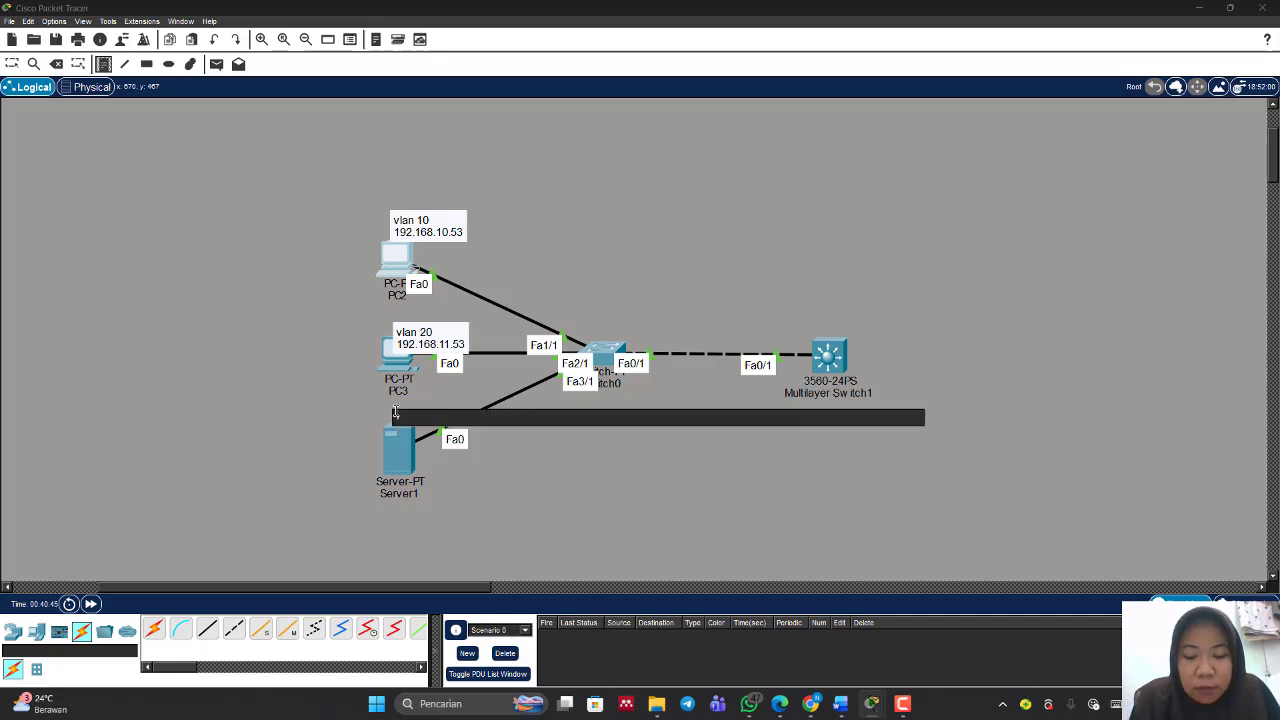
text(vlan 30)
key(Return)
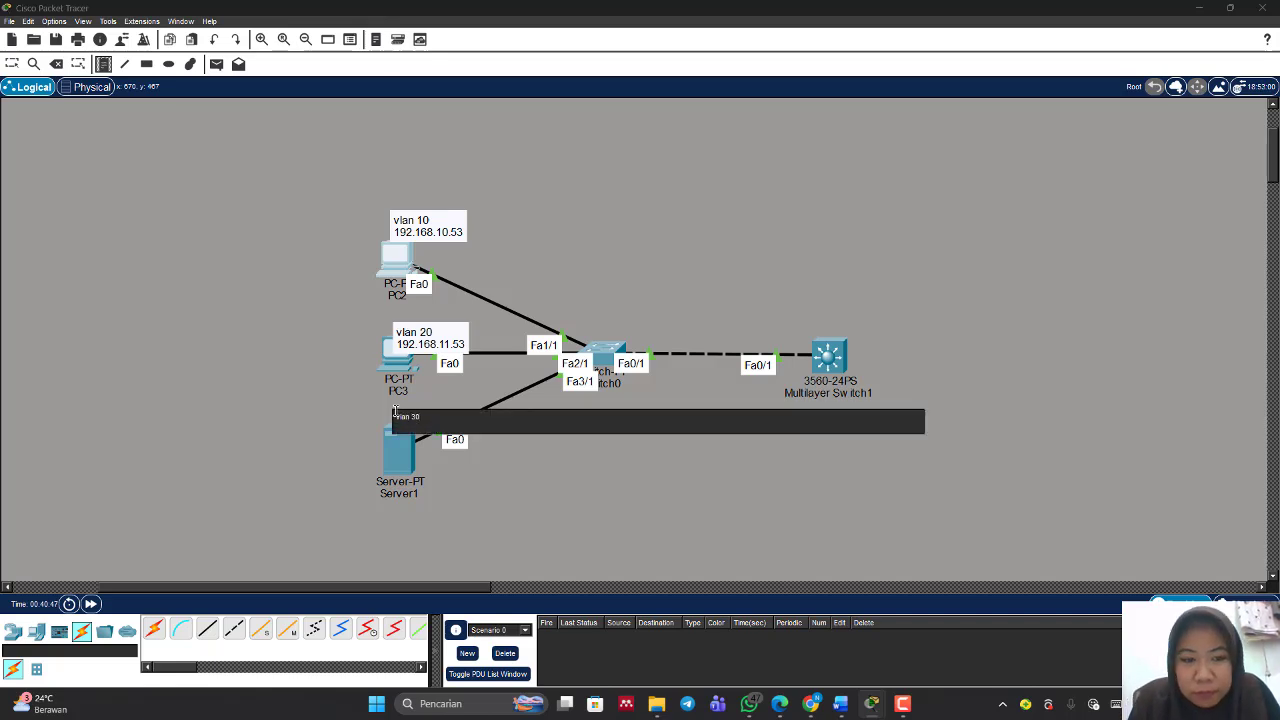
text(192.168.12.53)
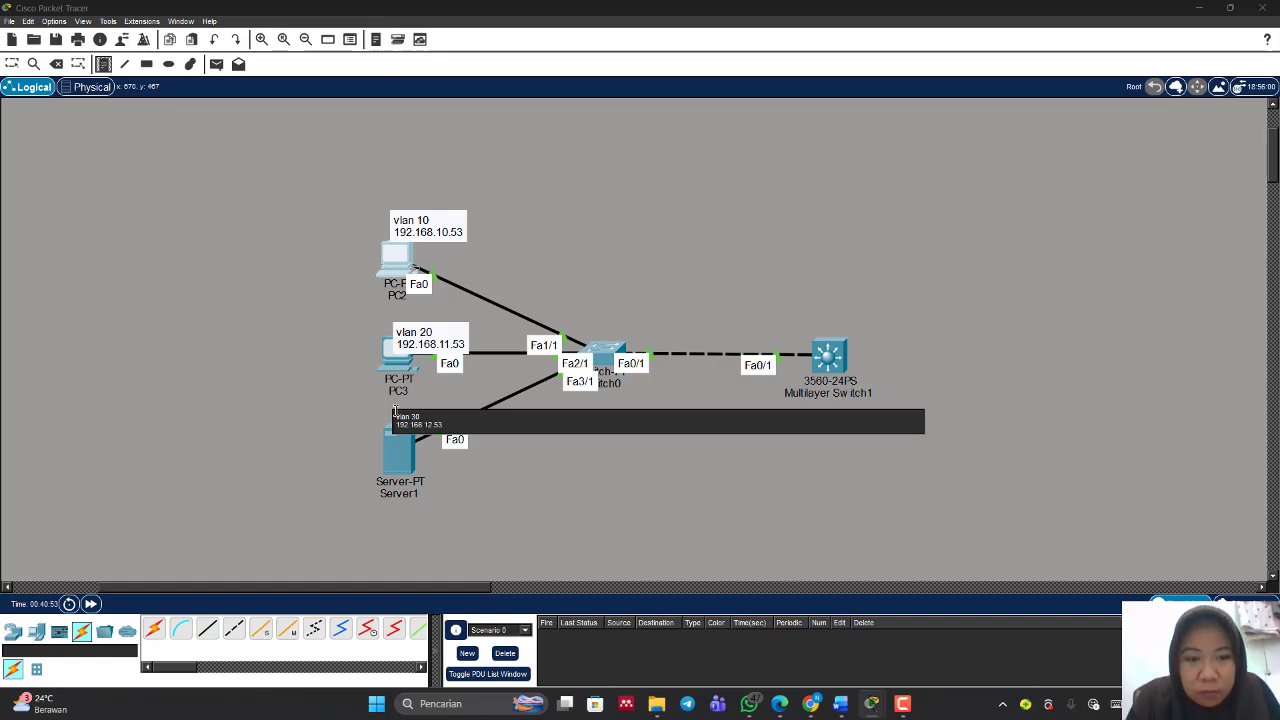
click(320, 340)
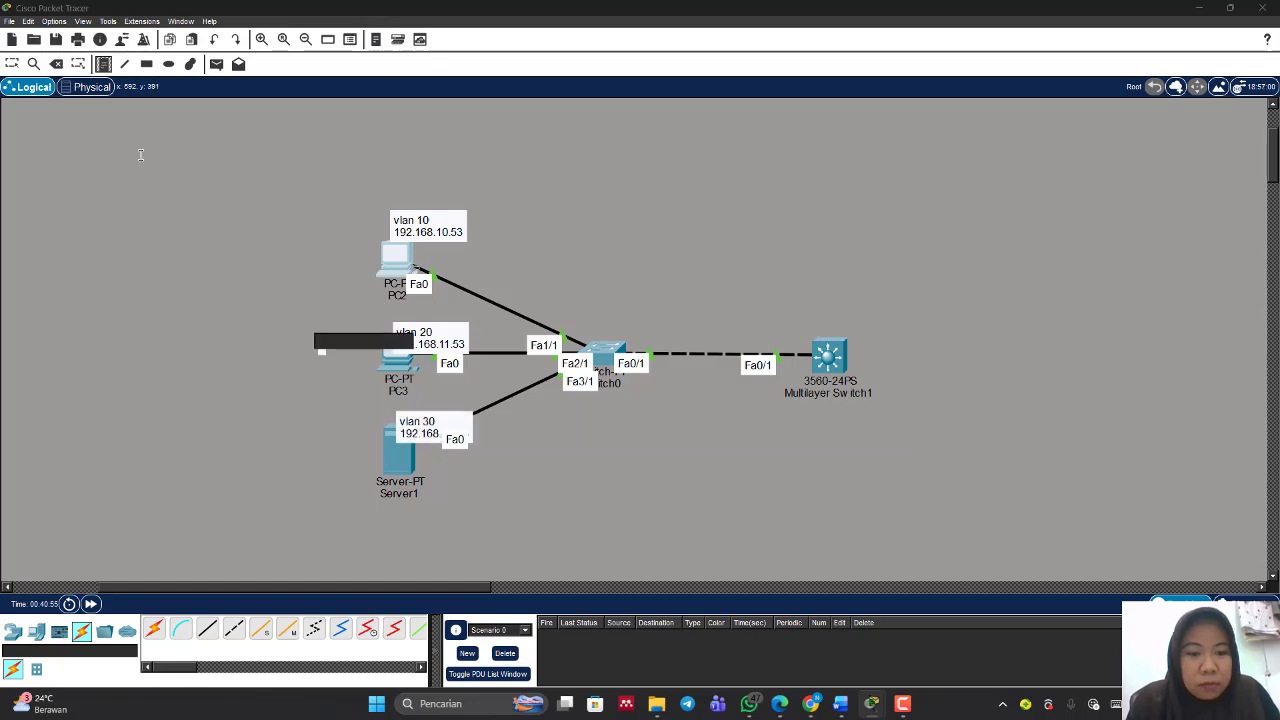
click(12, 63)
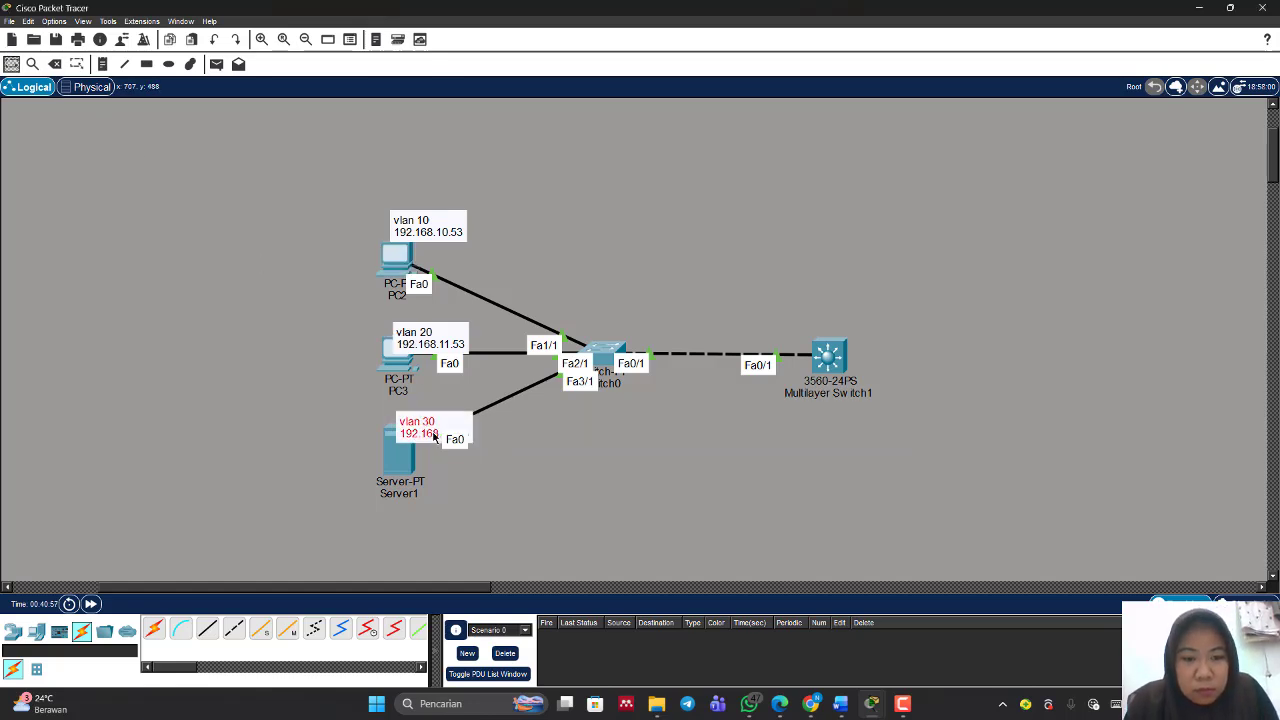
Step: Move the three VLAN notes to the left of Server1, PC3 and PC2
drag(434, 437, 332, 433)
drag(428, 340, 330, 331)
drag(420, 228, 331, 240)
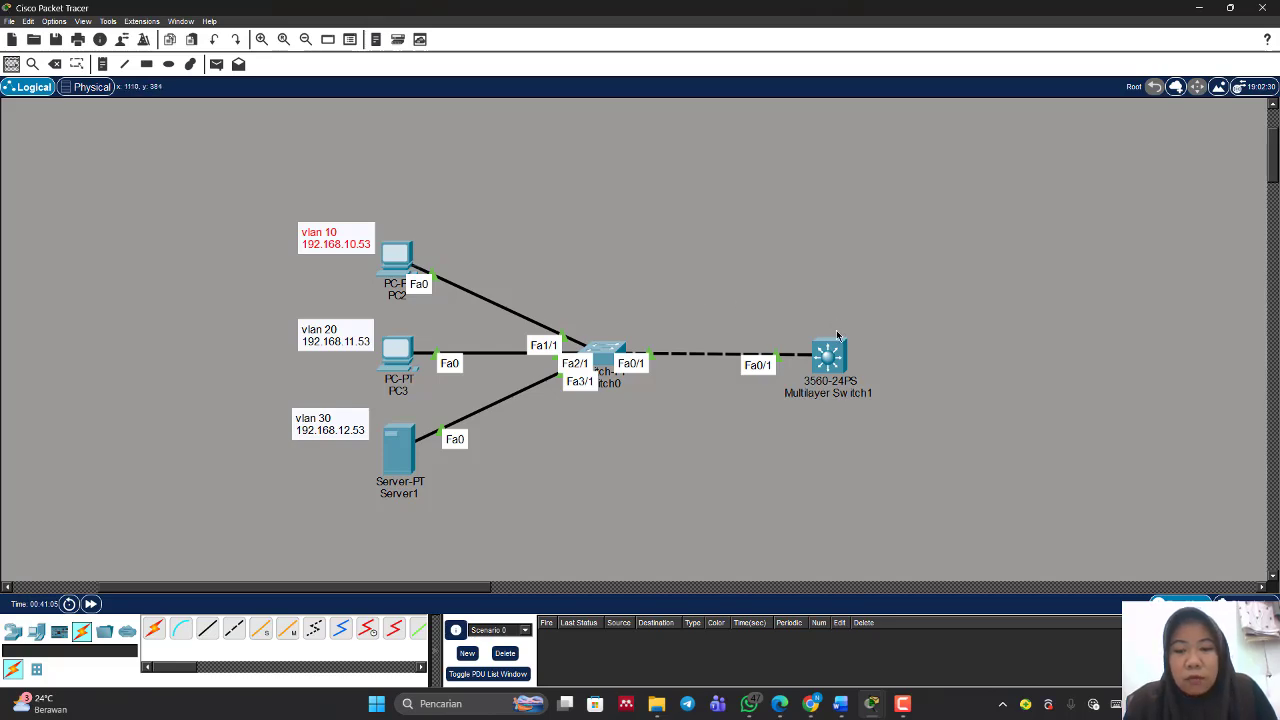
mouse_move(835, 345)
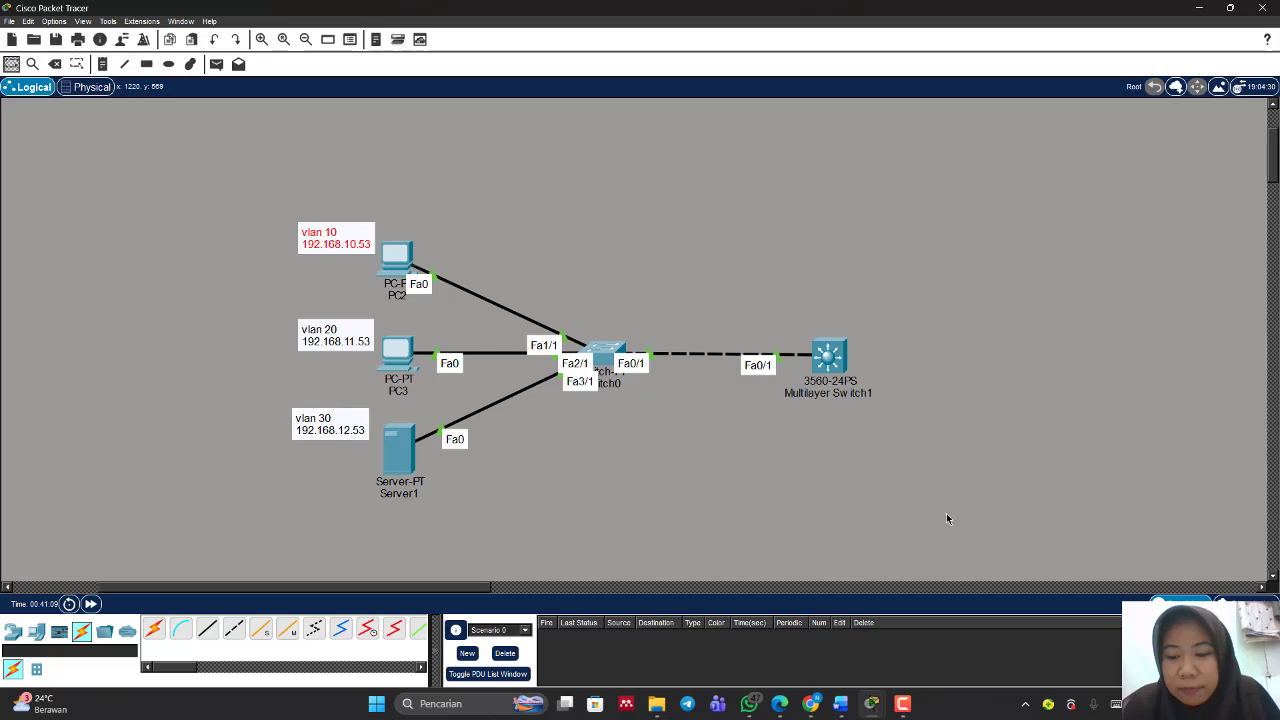
mouse_move(903, 700)
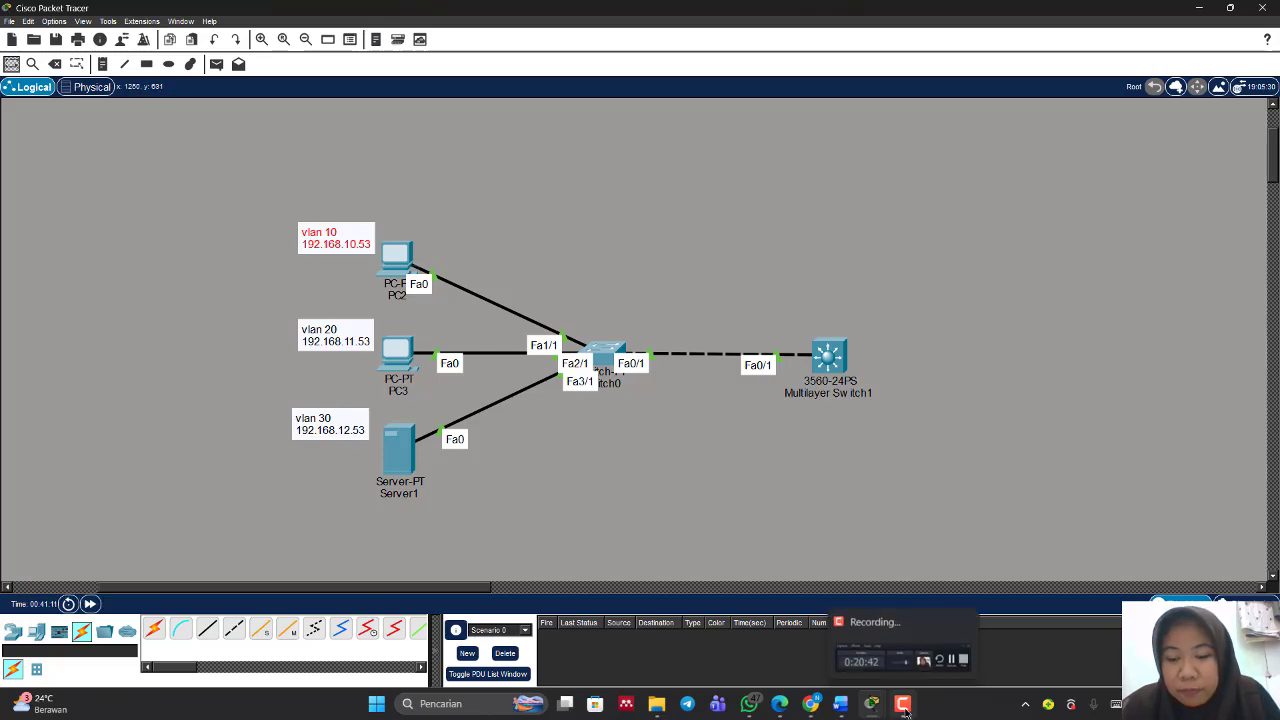
mouse_move(912, 672)
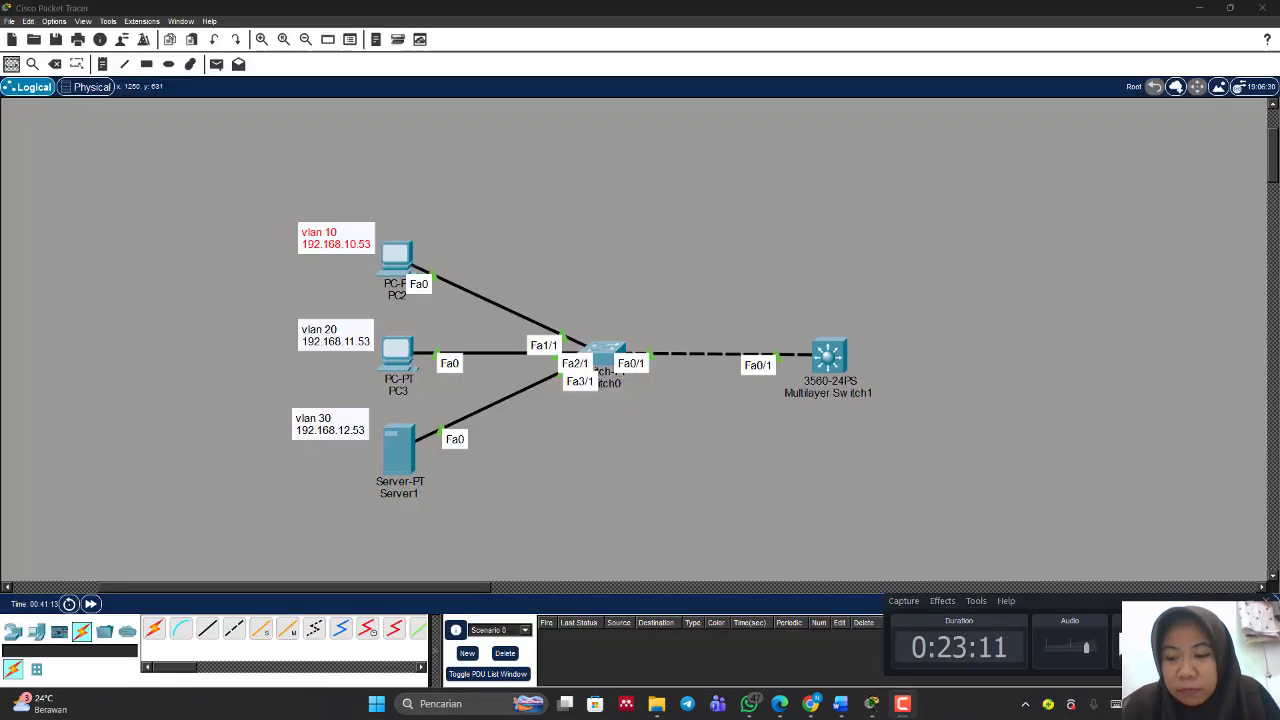
click(1251, 601)
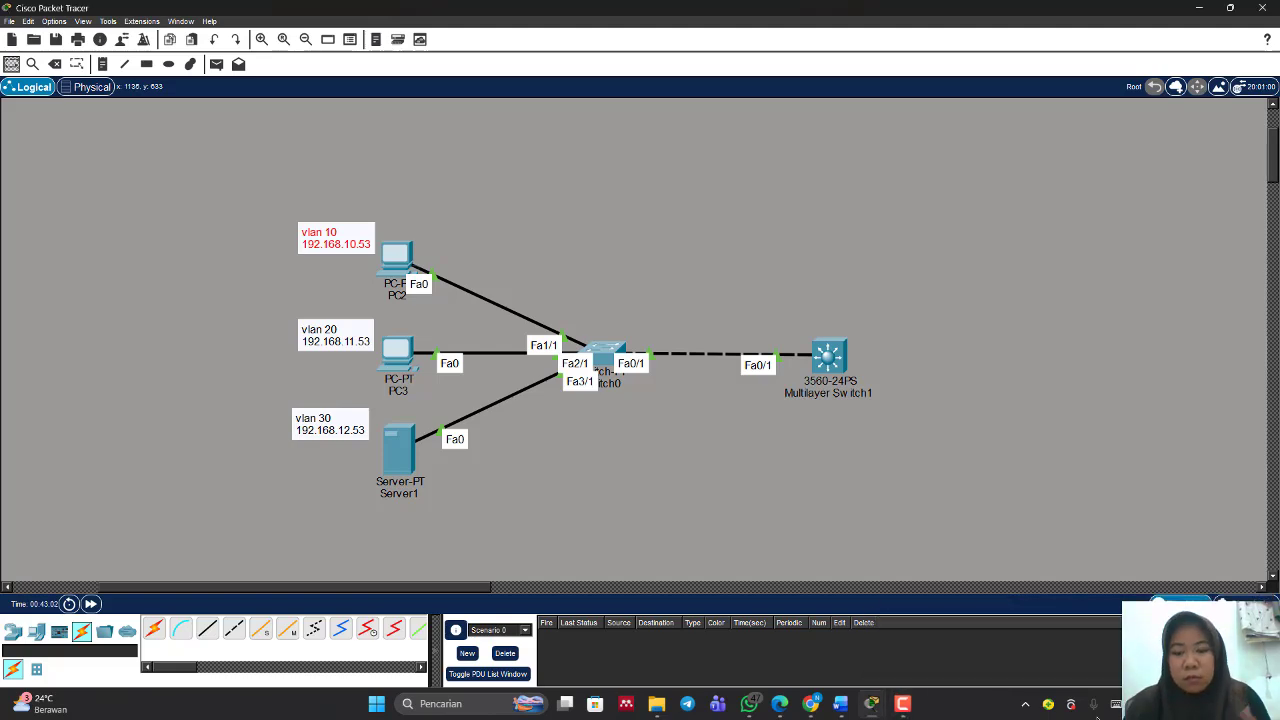
mouse_move(904, 703)
mouse_move(900, 648)
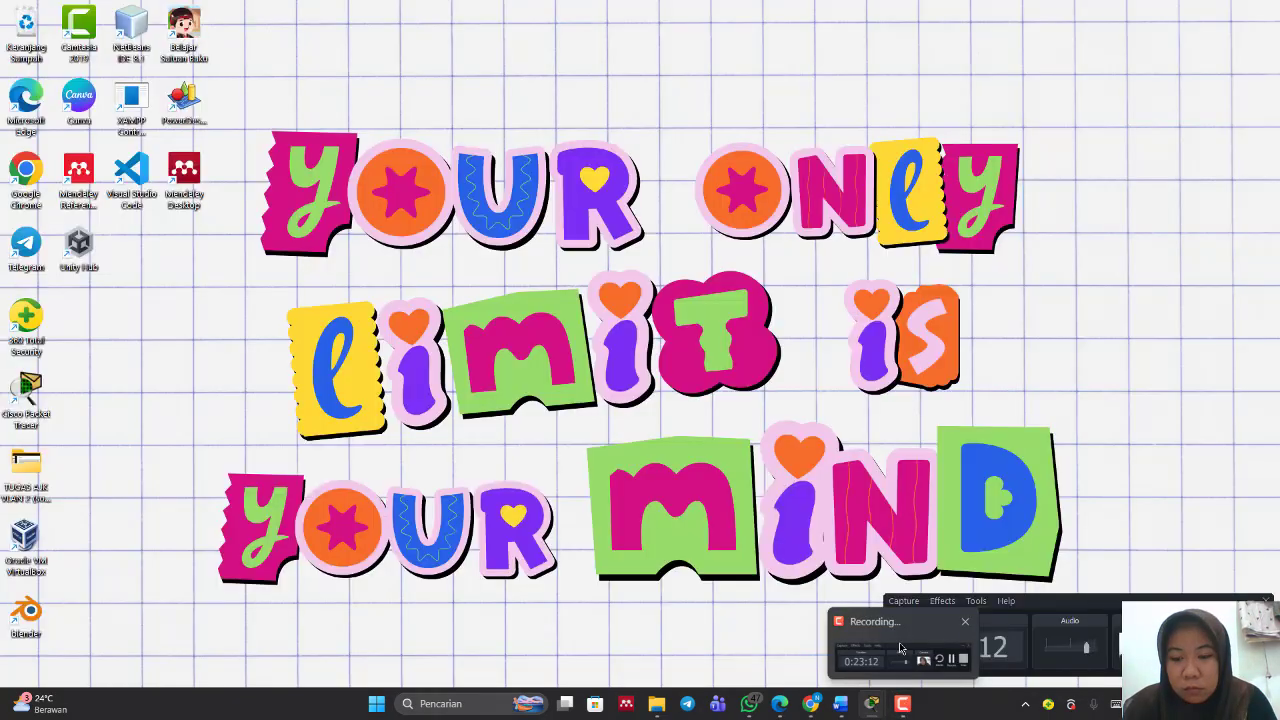
click(900, 648)
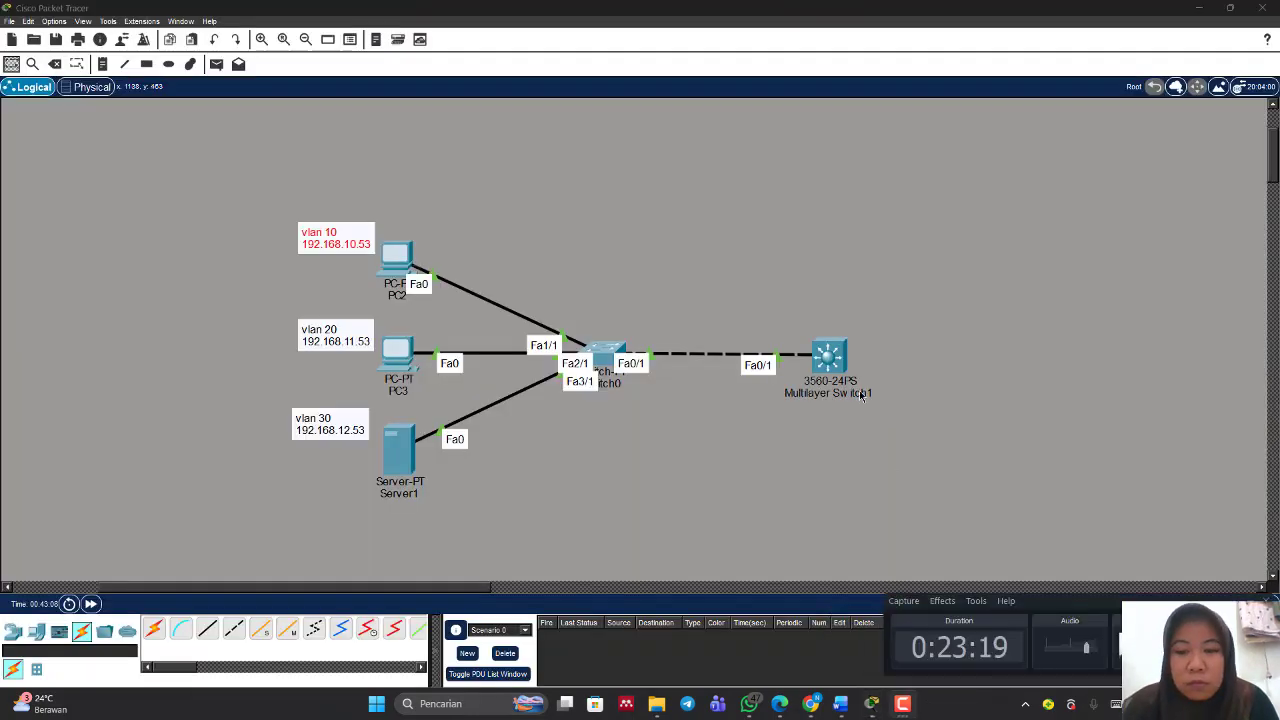
Step: In the multilayer switch's CLI, skip the initial dialog and paste the prepared VLAN, interface IP, routing and DHCP pool configuration
click(834, 364)
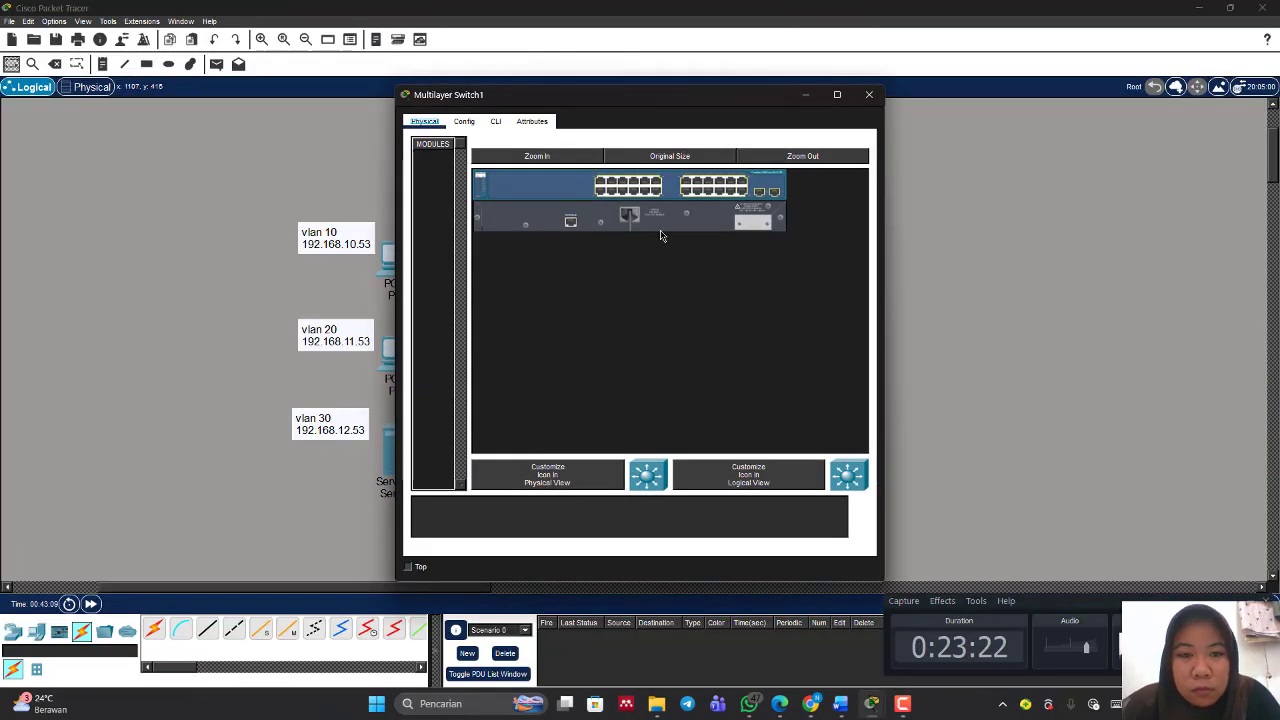
click(497, 122)
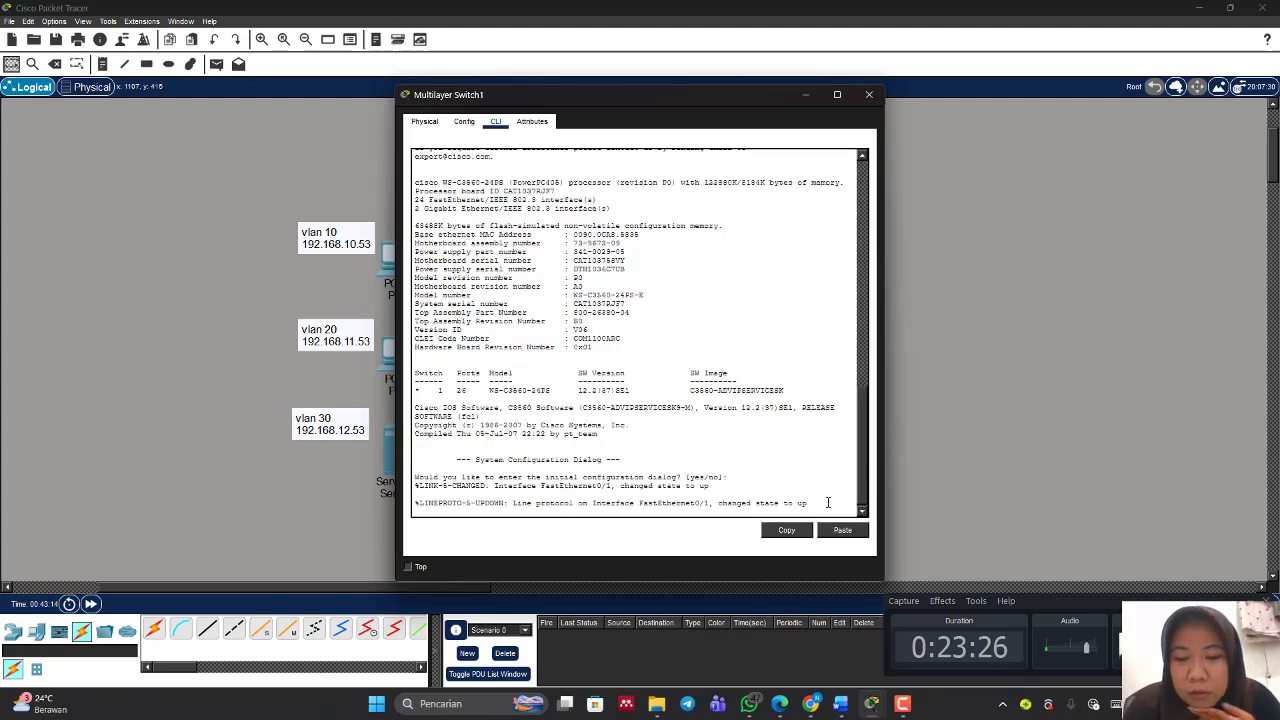
key(Return)
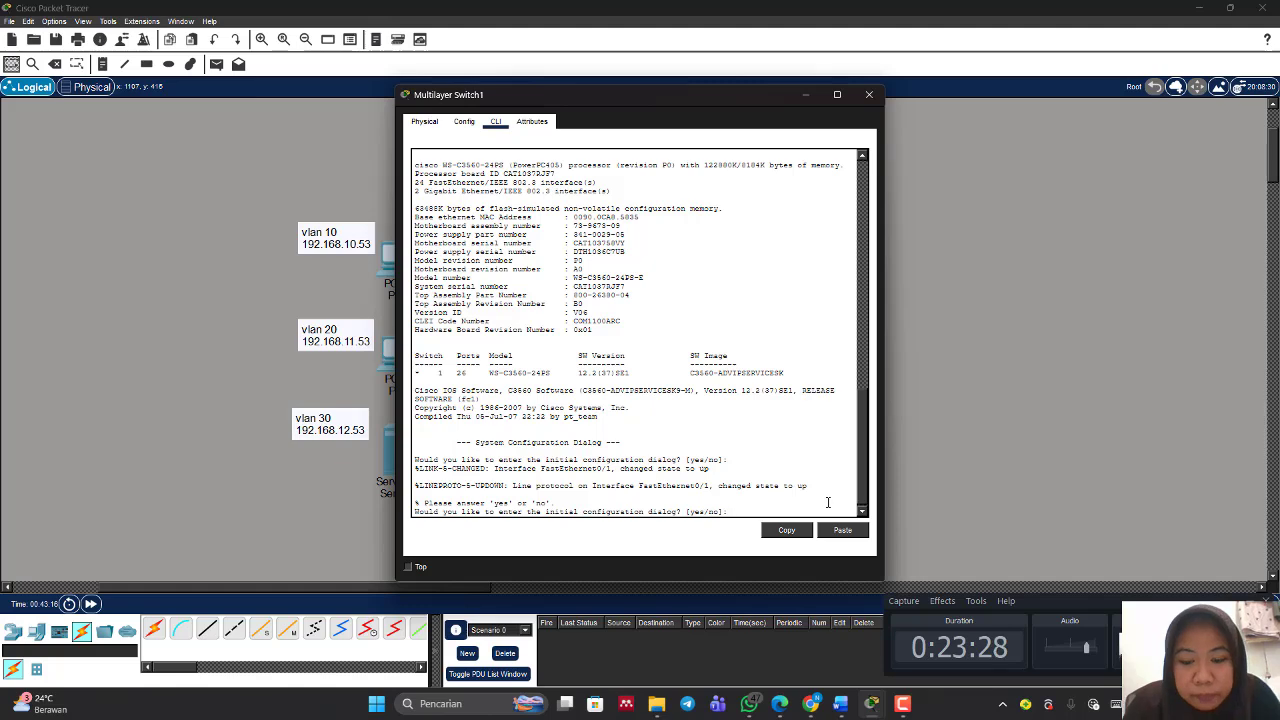
text(no)
key(Return)
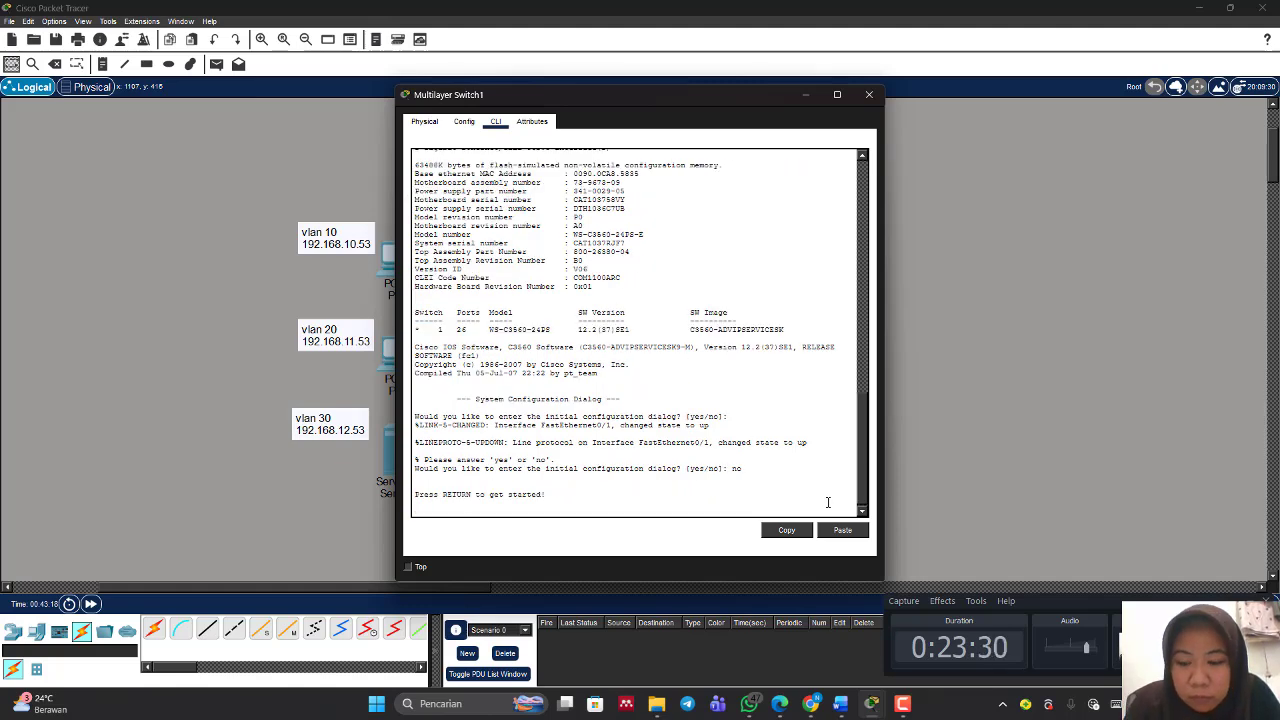
key(Return)
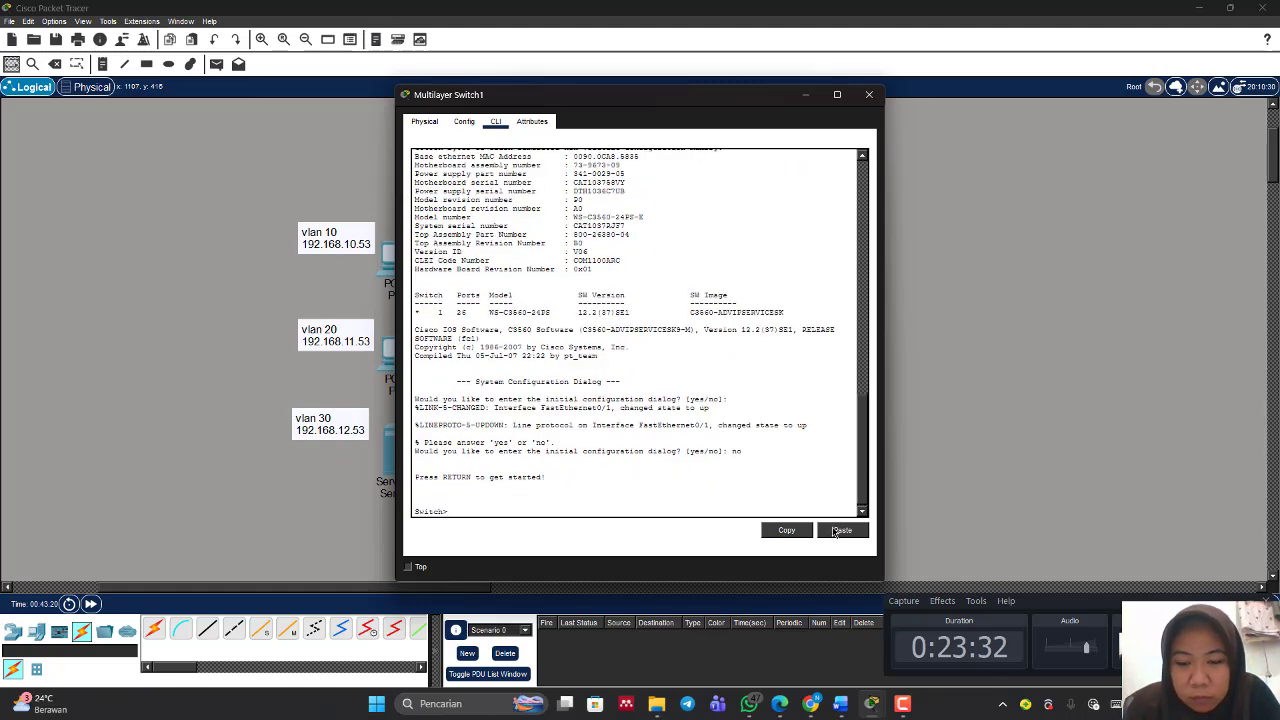
click(836, 531)
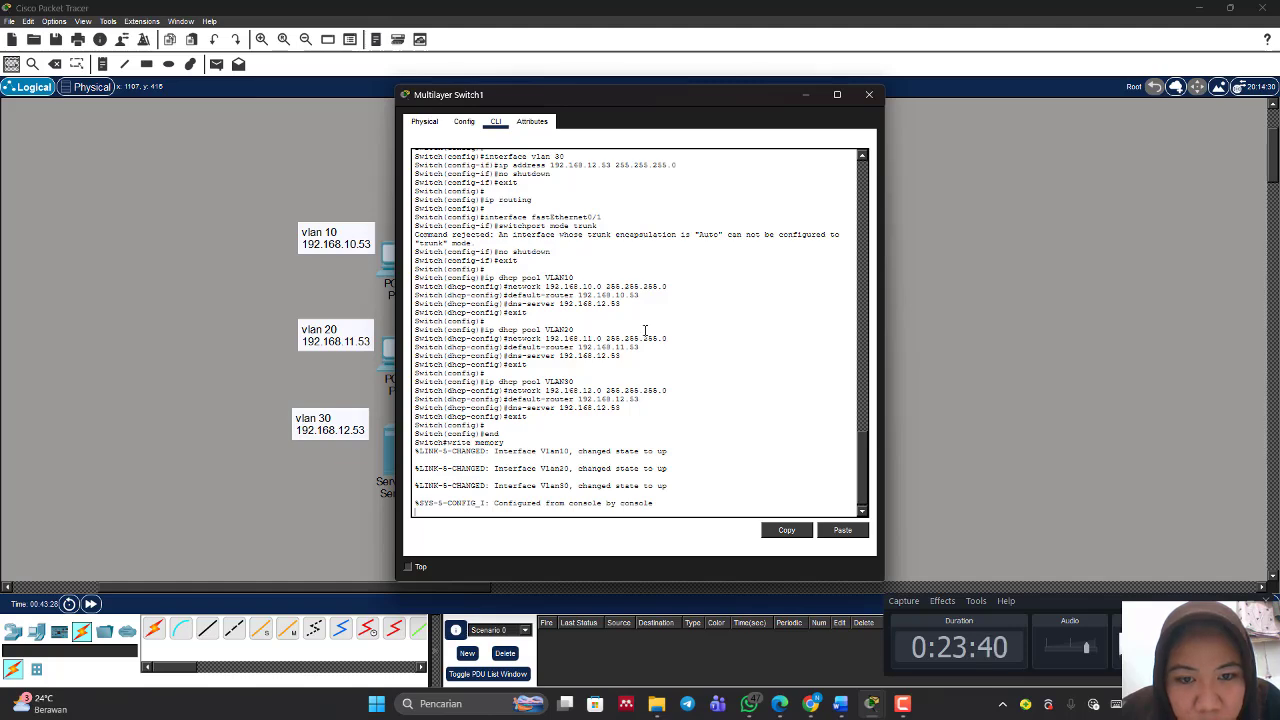
scroll(645, 330, up, 10)
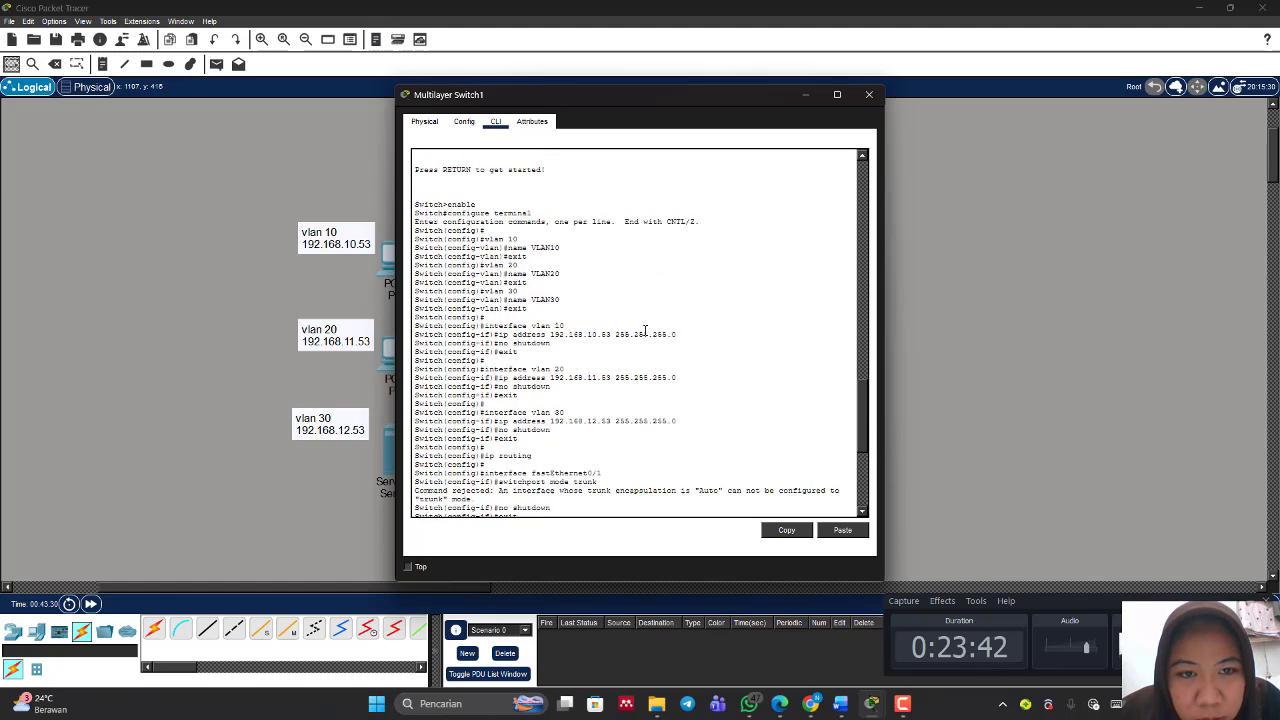
scroll(630, 324, up, 1)
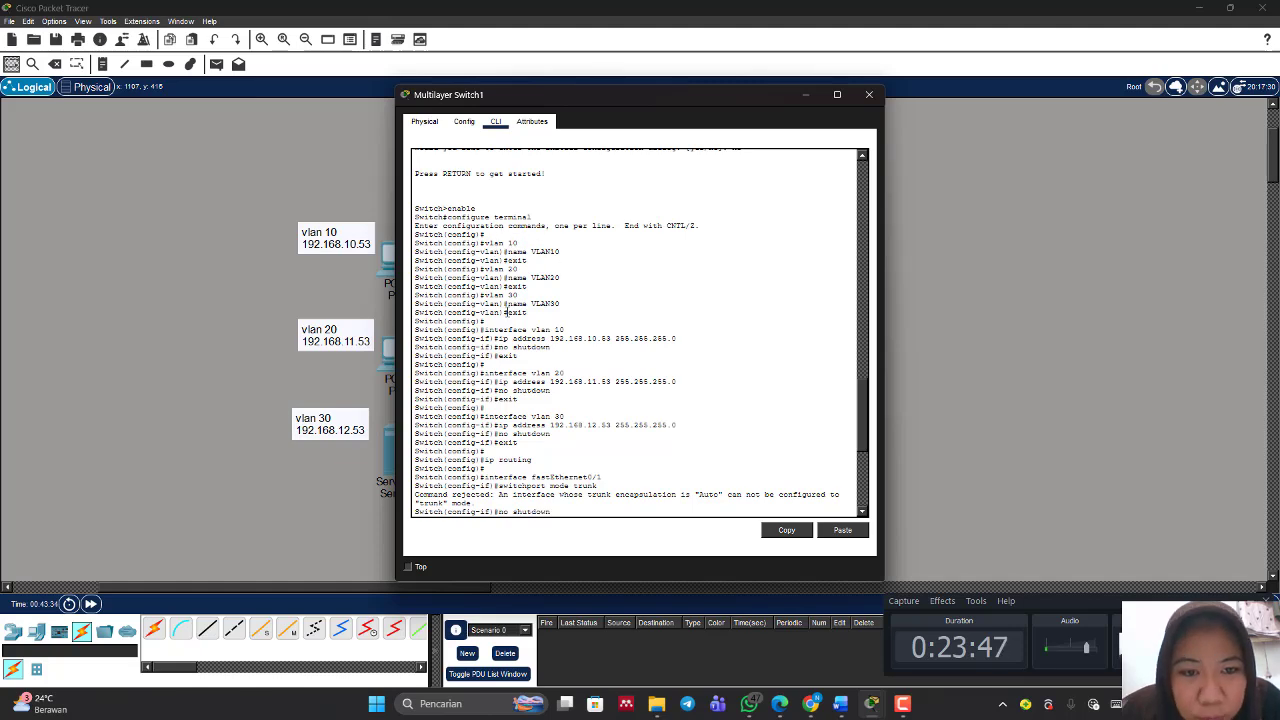
text(ip dhcp pool VLAN10 network 192.168.10.0 255.255.255.0 default-router 192.168.10.53 dns-server 192.168.12.53 exit  ip dhcp pool VLAN20 network 192.168.11.0 255.255.255.0 default-router 192.168.11.53 dns-server 192.168.12.53 exit  ip dhcp pool VLAN30 network 192.168.12.0 255.255.255.0 default-router 192.168.12.53 dns-server 192.168.12.53 exit  end write memory)
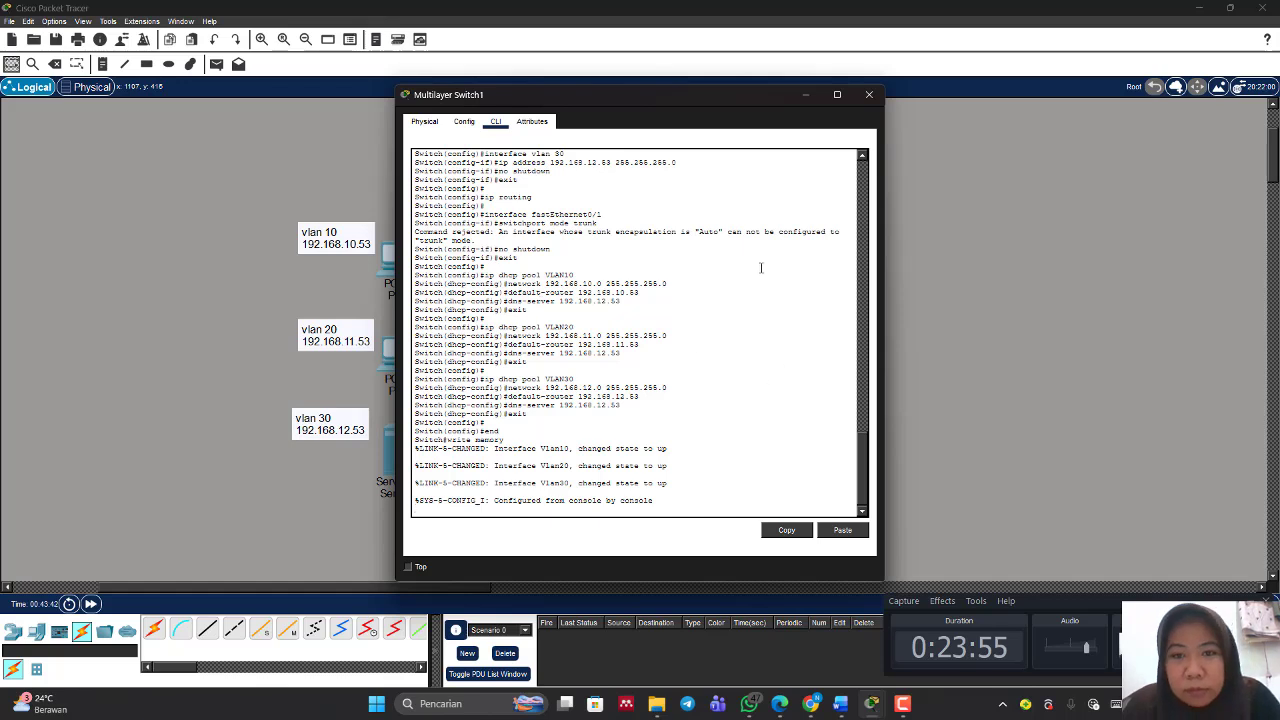
click(800, 102)
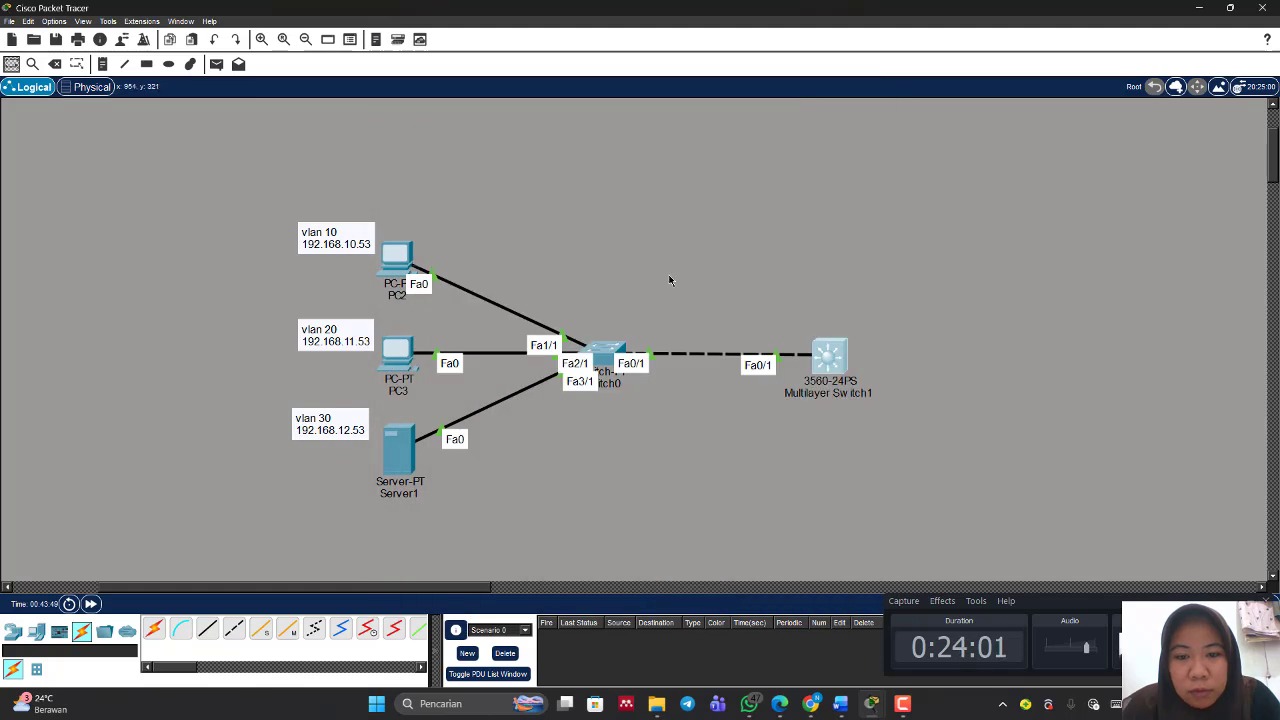
Step: In Switch0's CLI, paste the prepared configuration creating VLANs 10, 20, 30, access ports Fa1/1–Fa3/1 and trunk Fa0/1
click(607, 352)
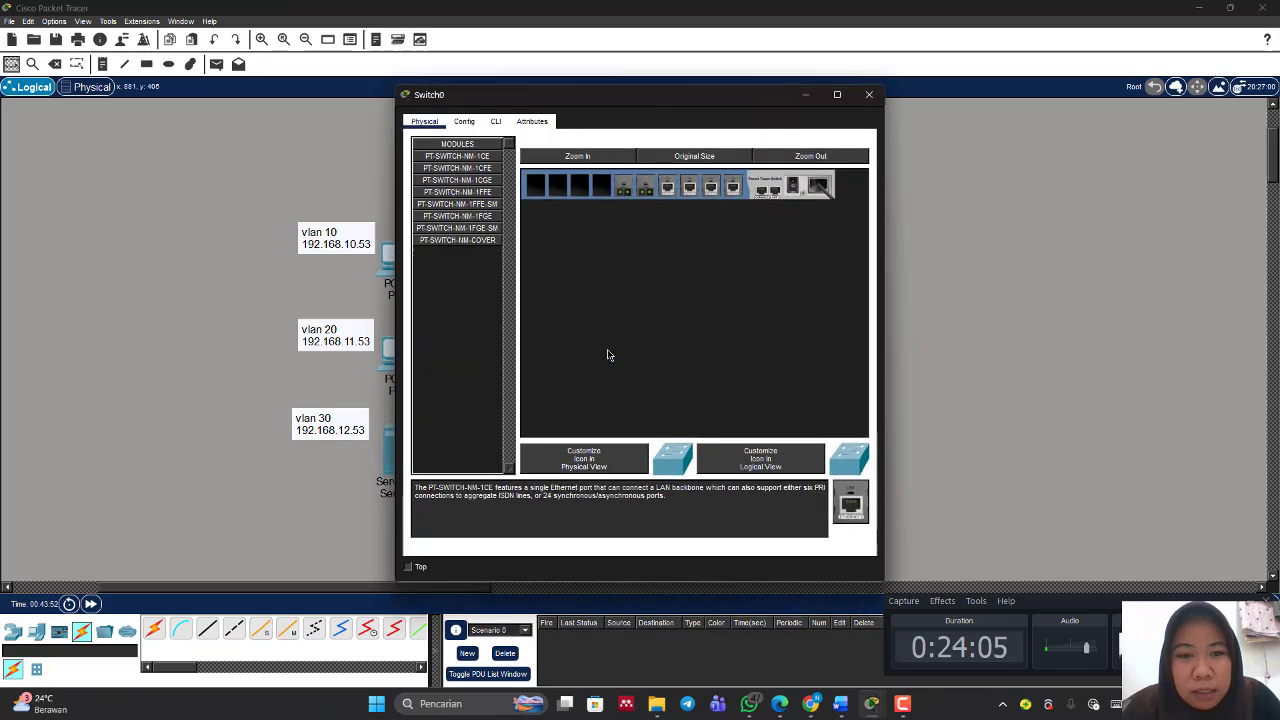
click(497, 121)
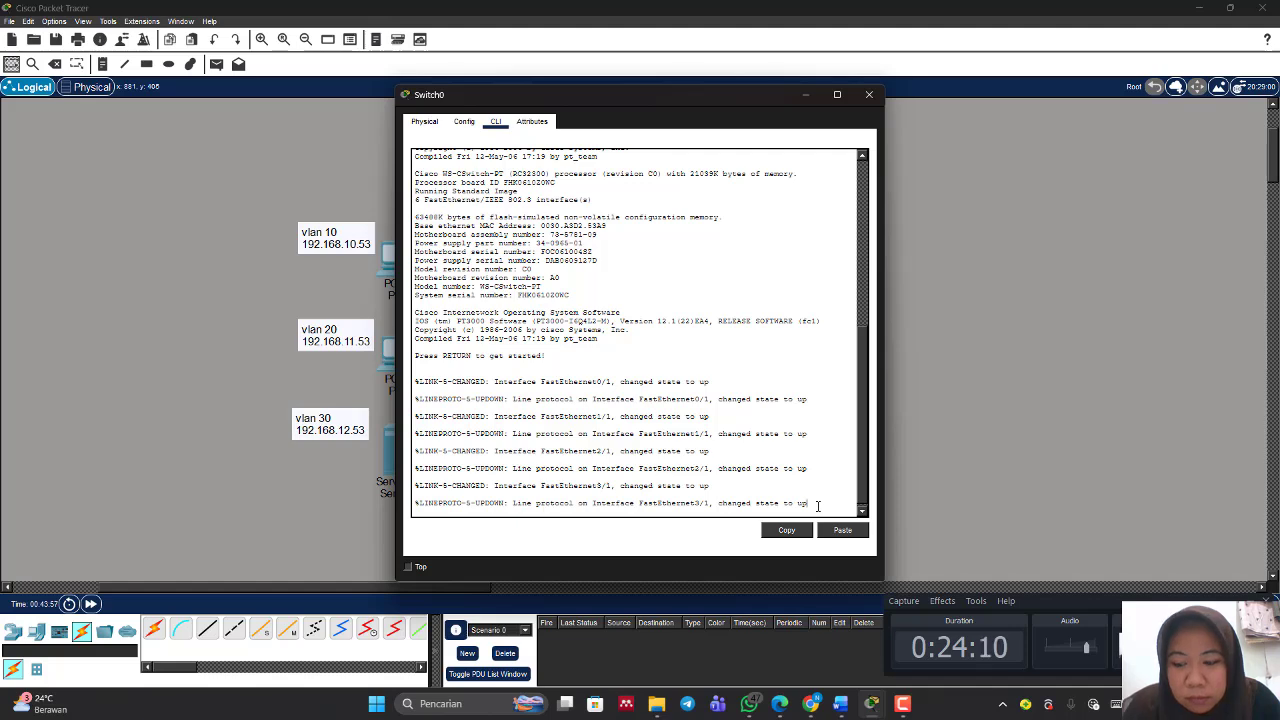
key(Return)
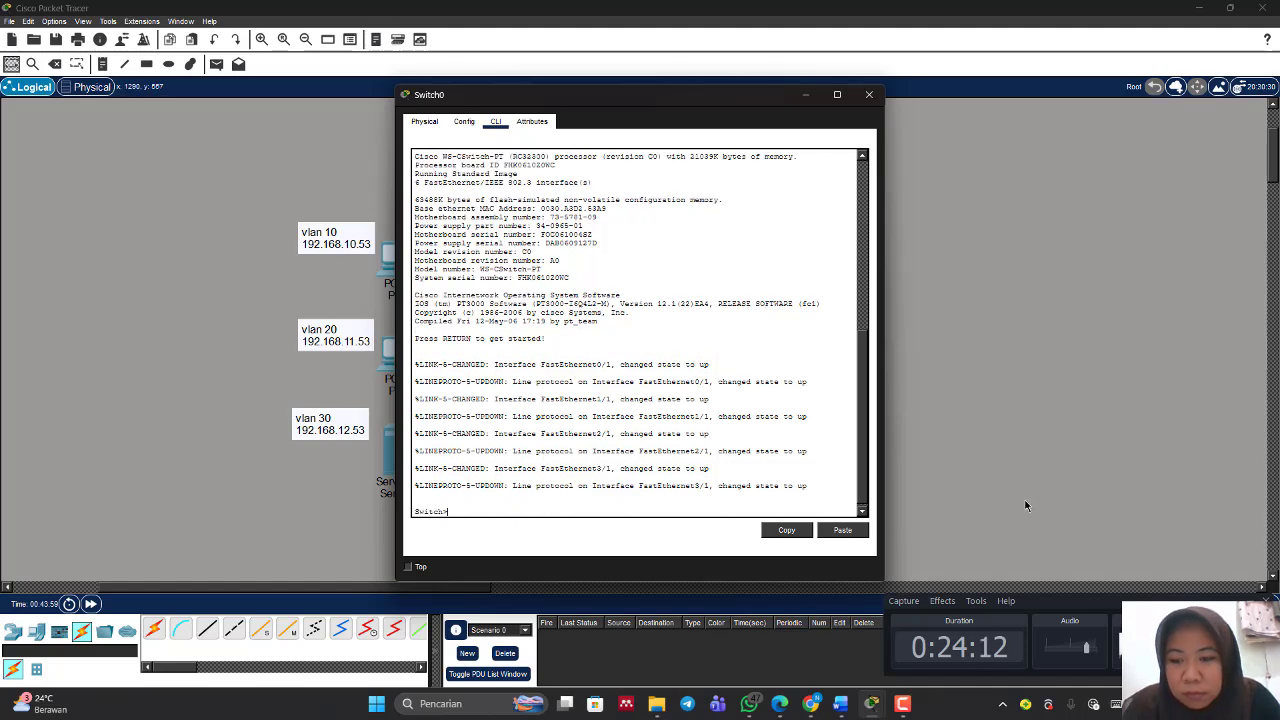
click(1190, 648)
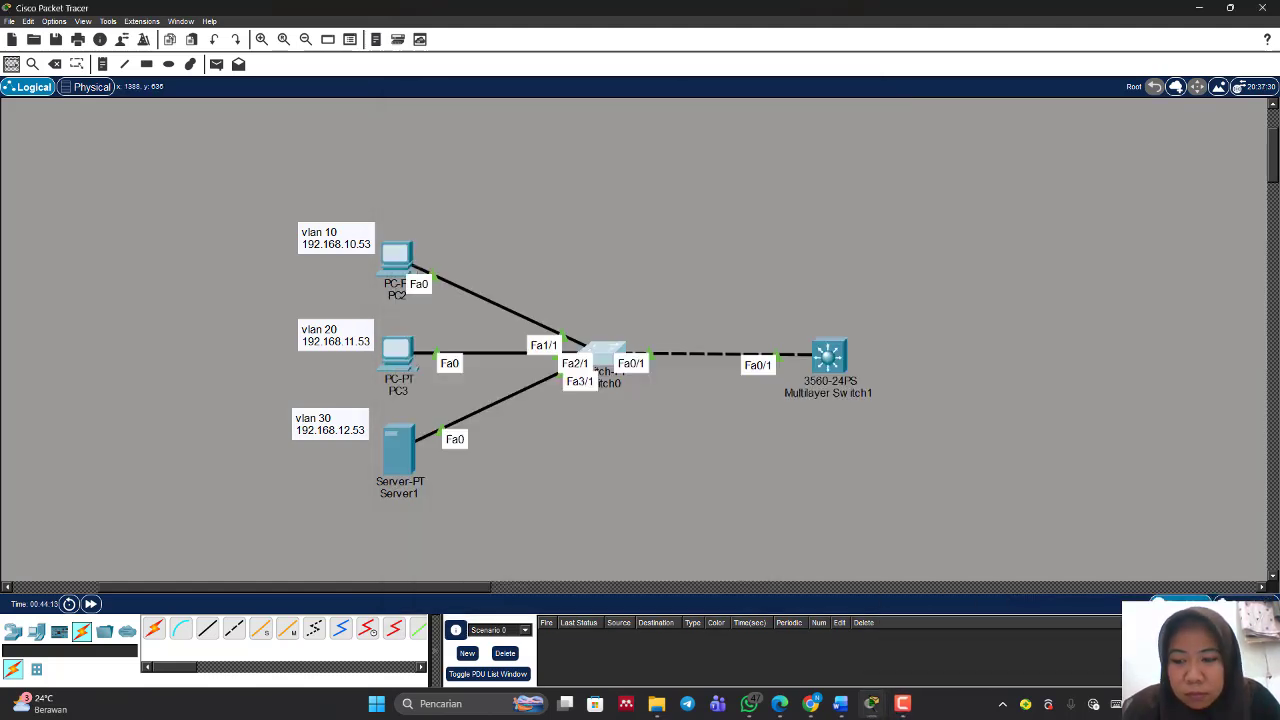
click(610, 355)
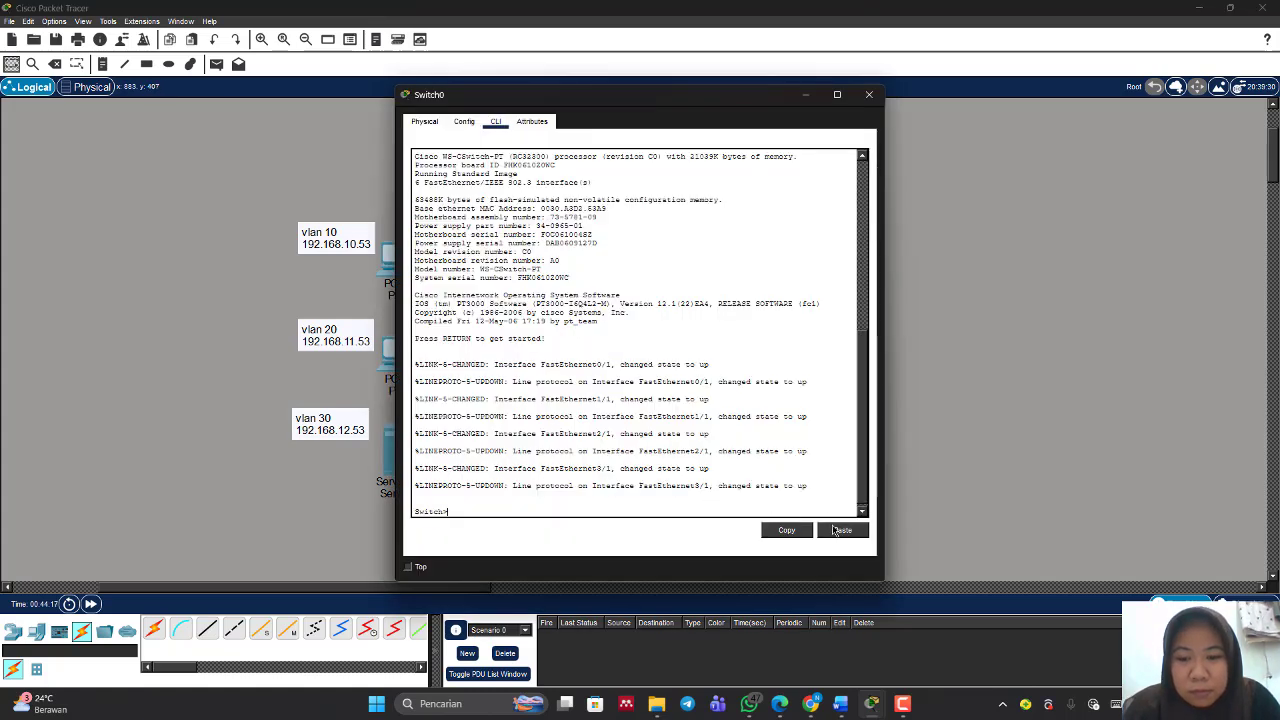
click(843, 530)
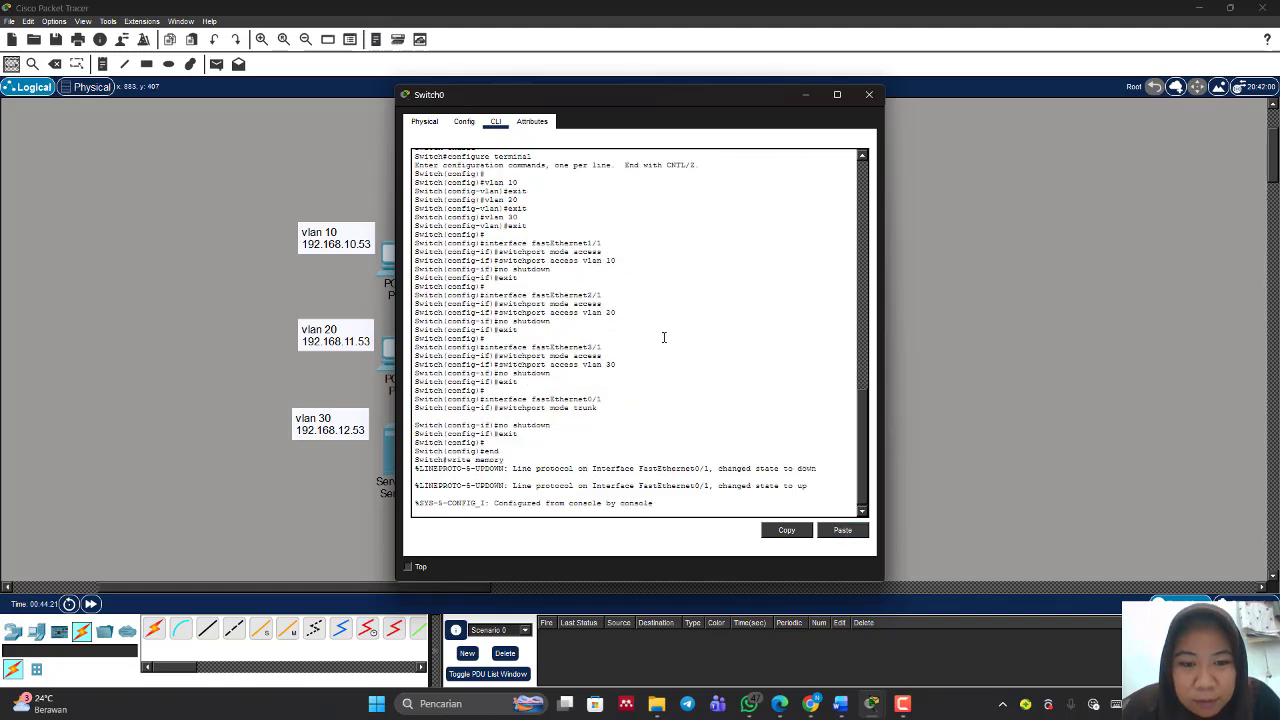
scroll(663, 337, up, 3)
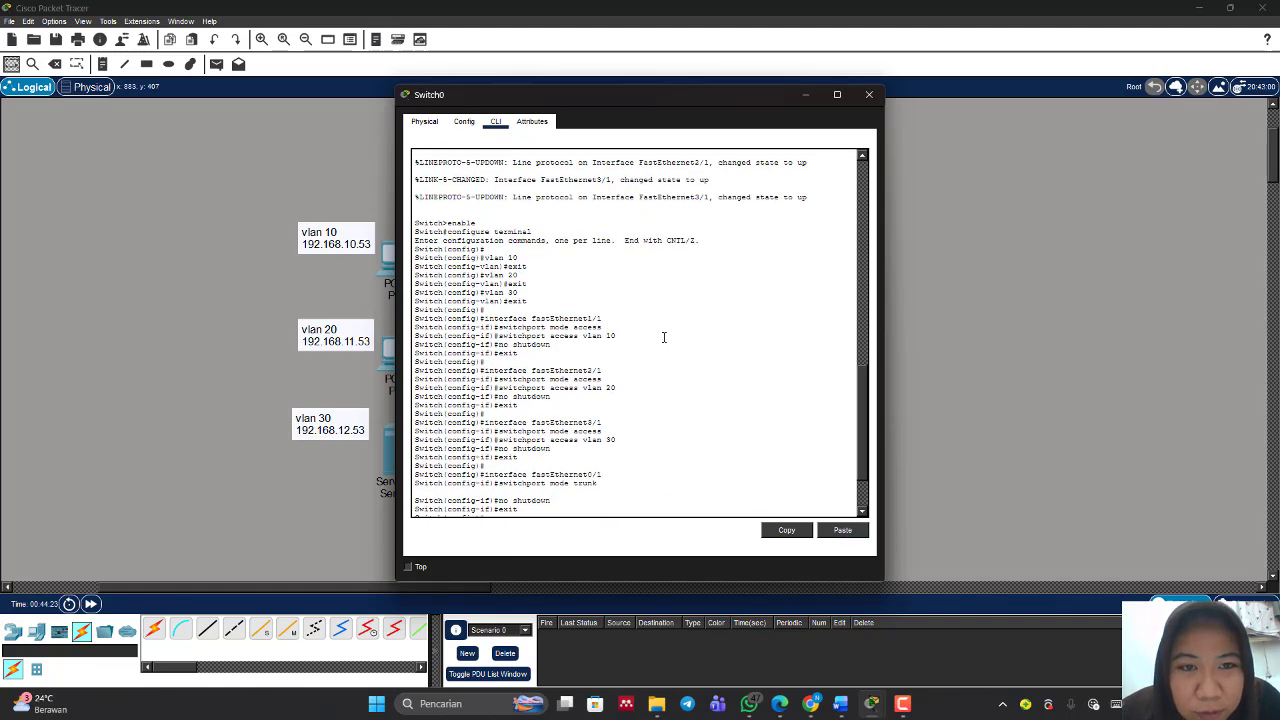
scroll(663, 337, down, 3)
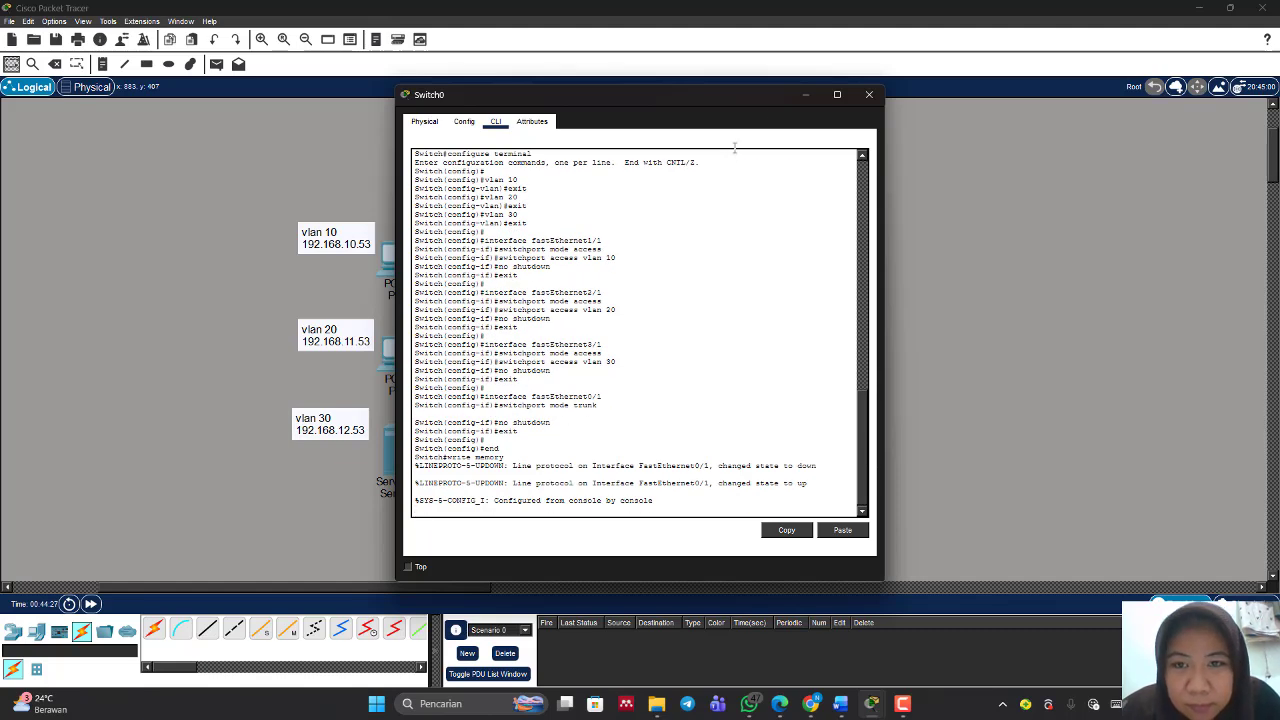
click(803, 95)
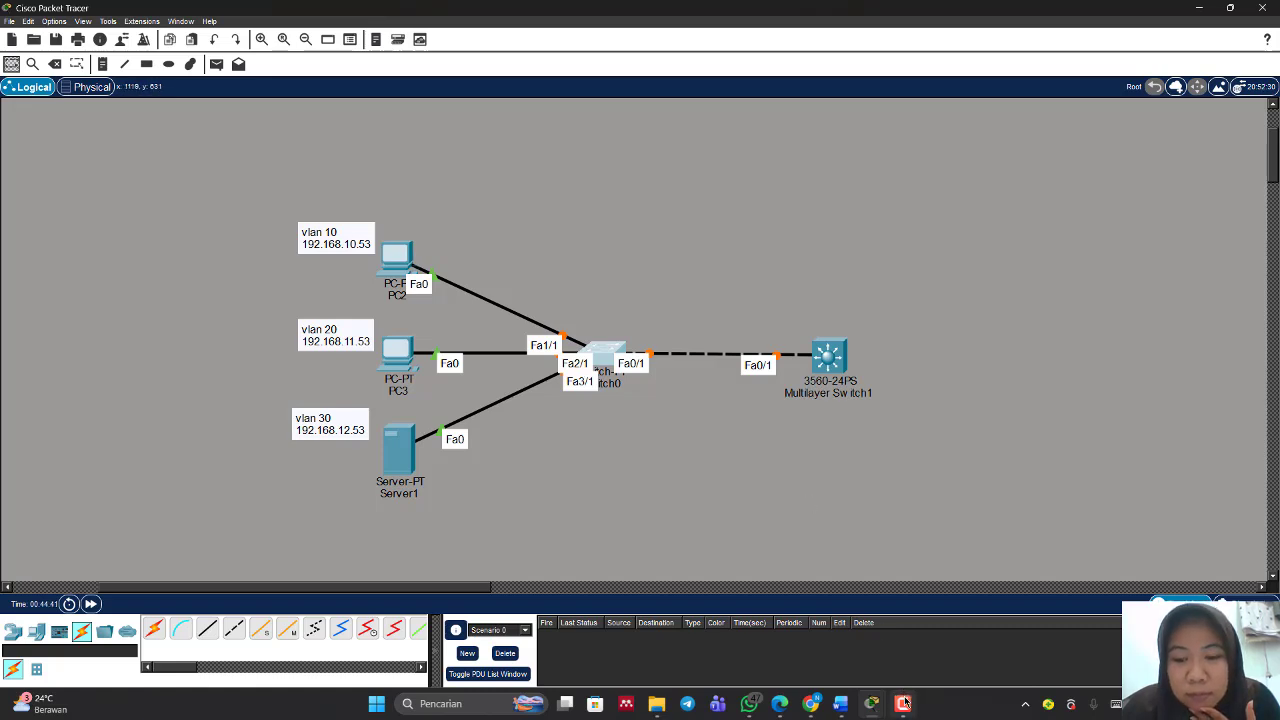
mouse_move(905, 705)
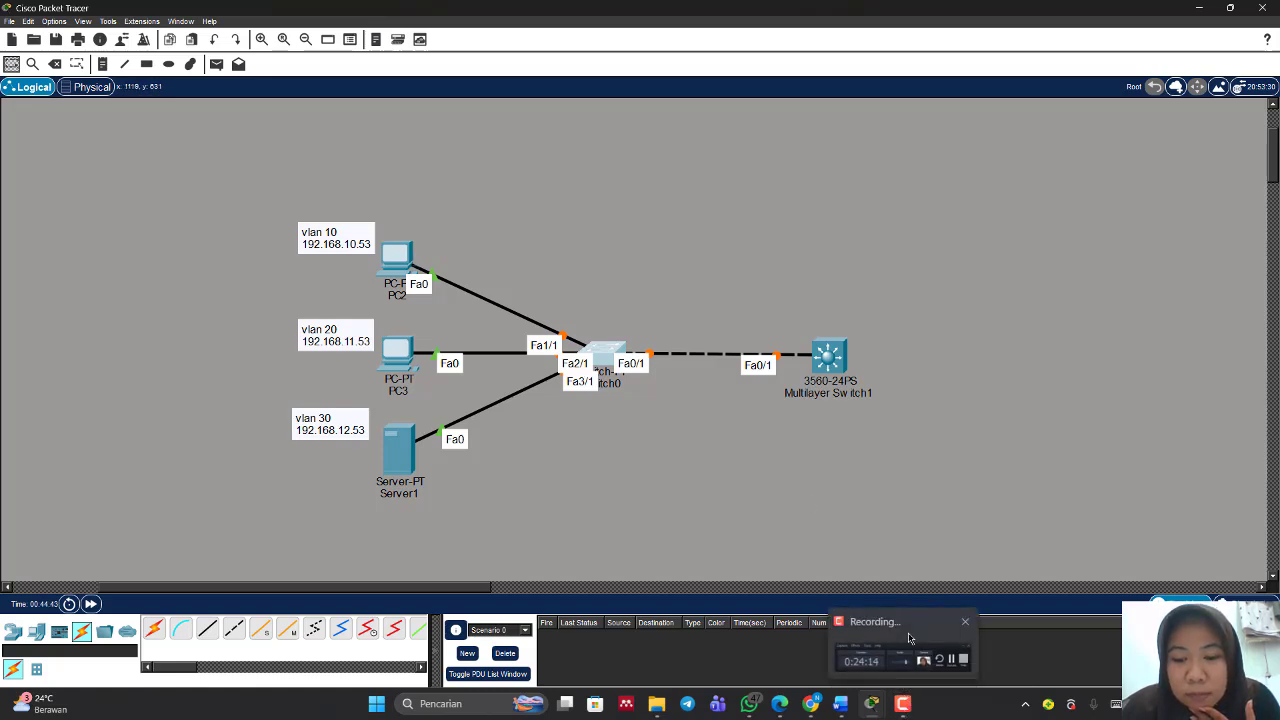
Step: Switch PC2's IP configuration from static to DHCP
click(908, 628)
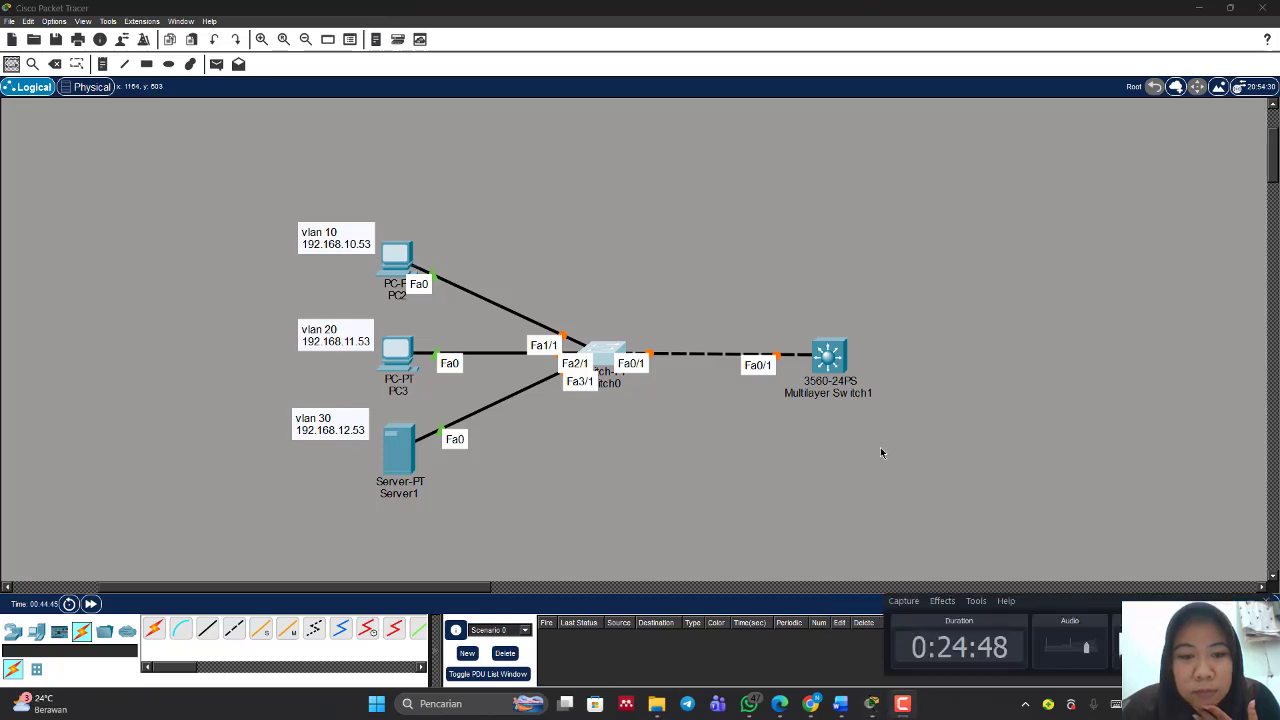
click(399, 258)
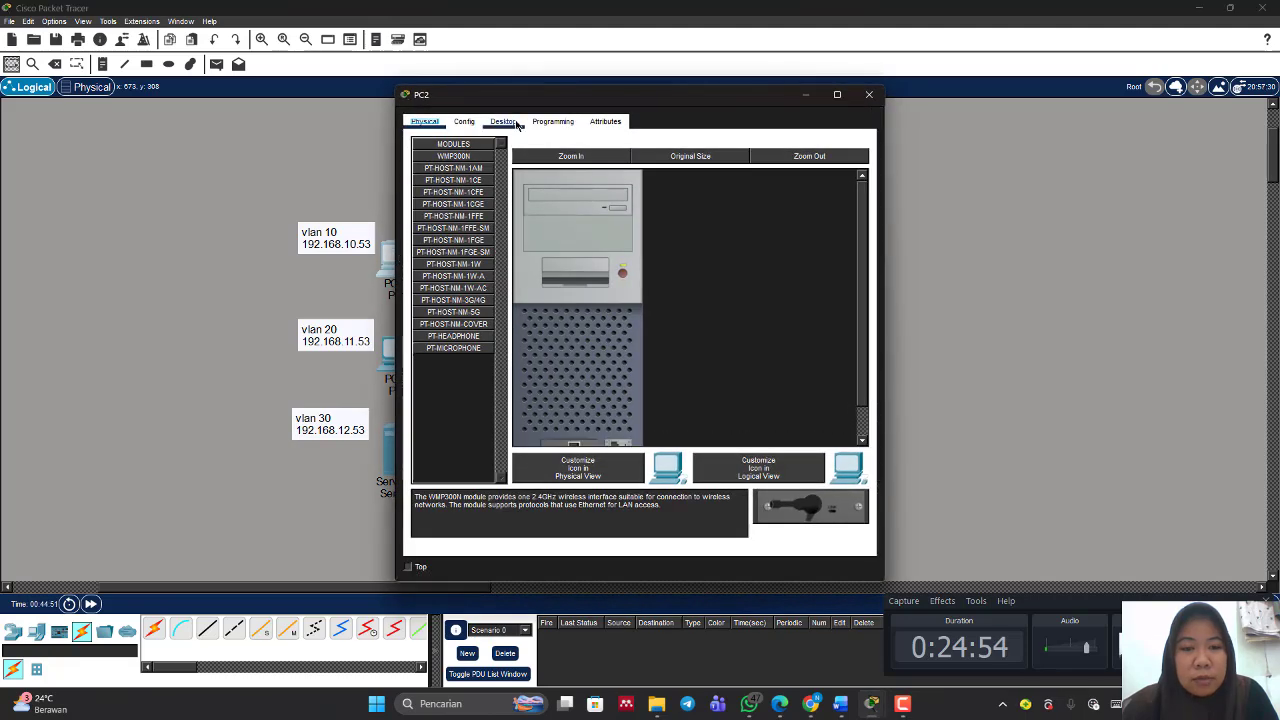
click(518, 125)
click(445, 190)
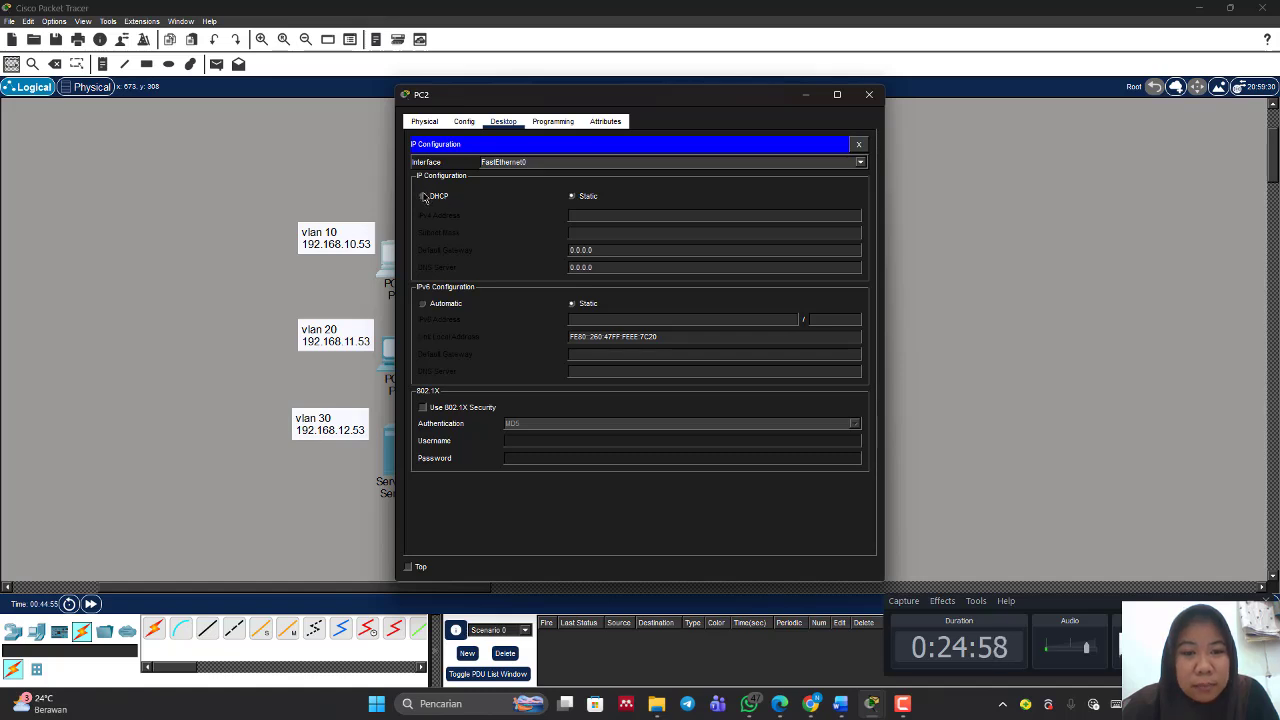
click(423, 196)
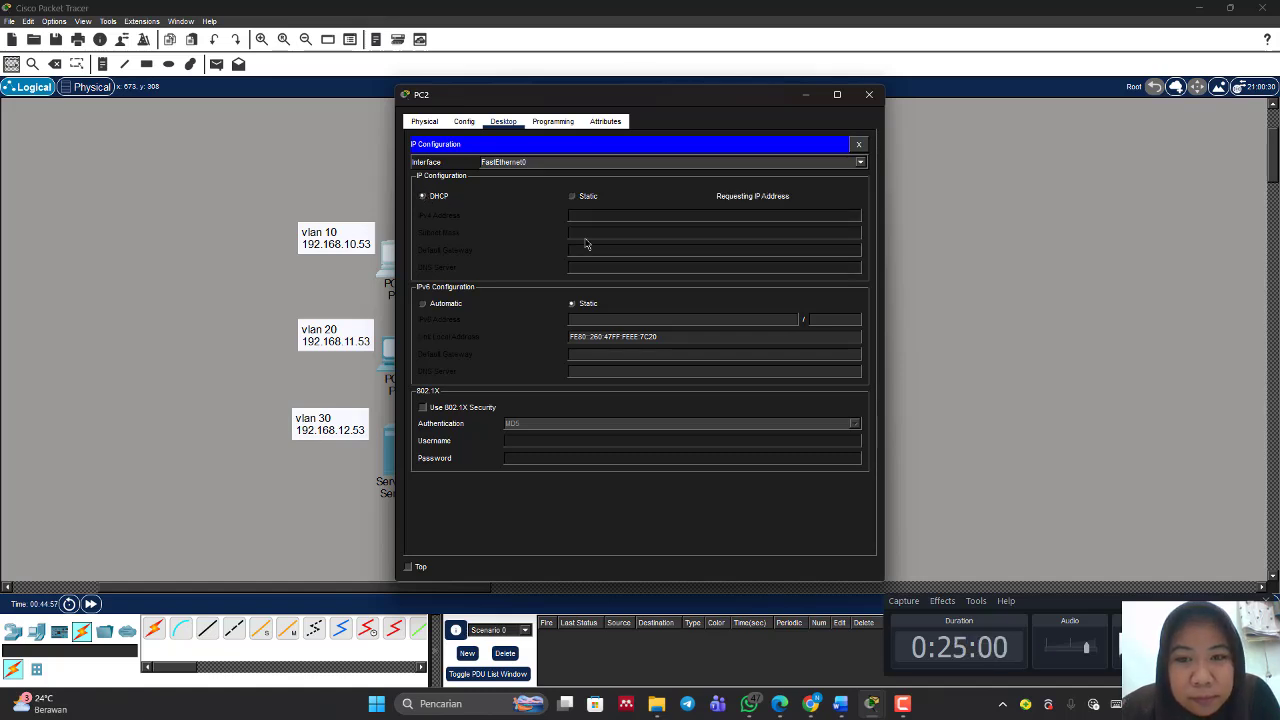
click(868, 96)
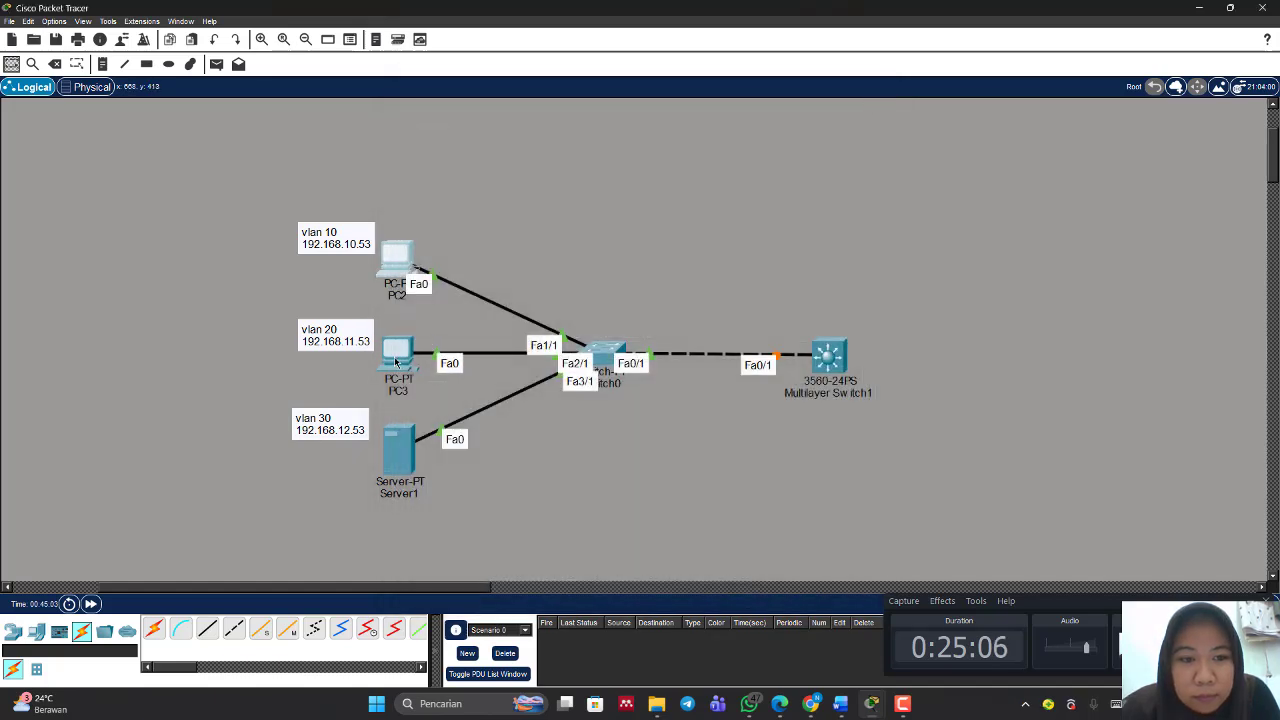
Step: Switch PC3's IP configuration from static to DHCP
click(395, 363)
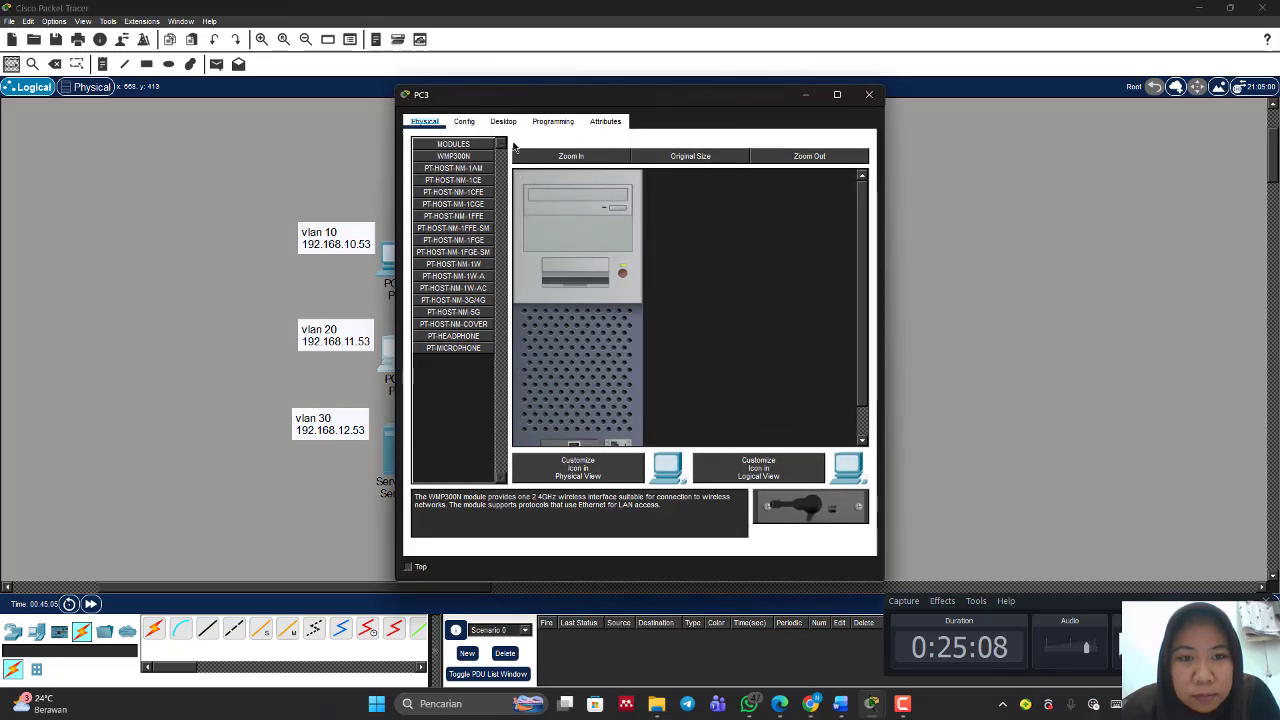
click(503, 121)
click(458, 177)
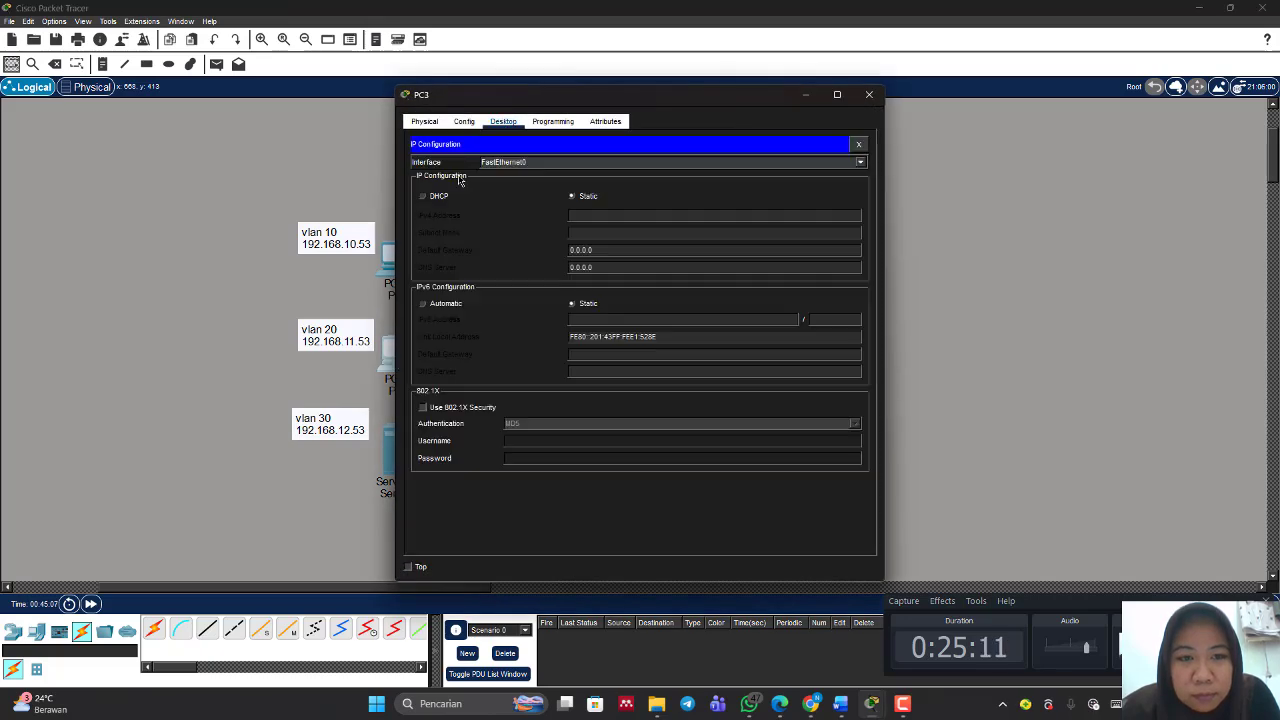
click(423, 196)
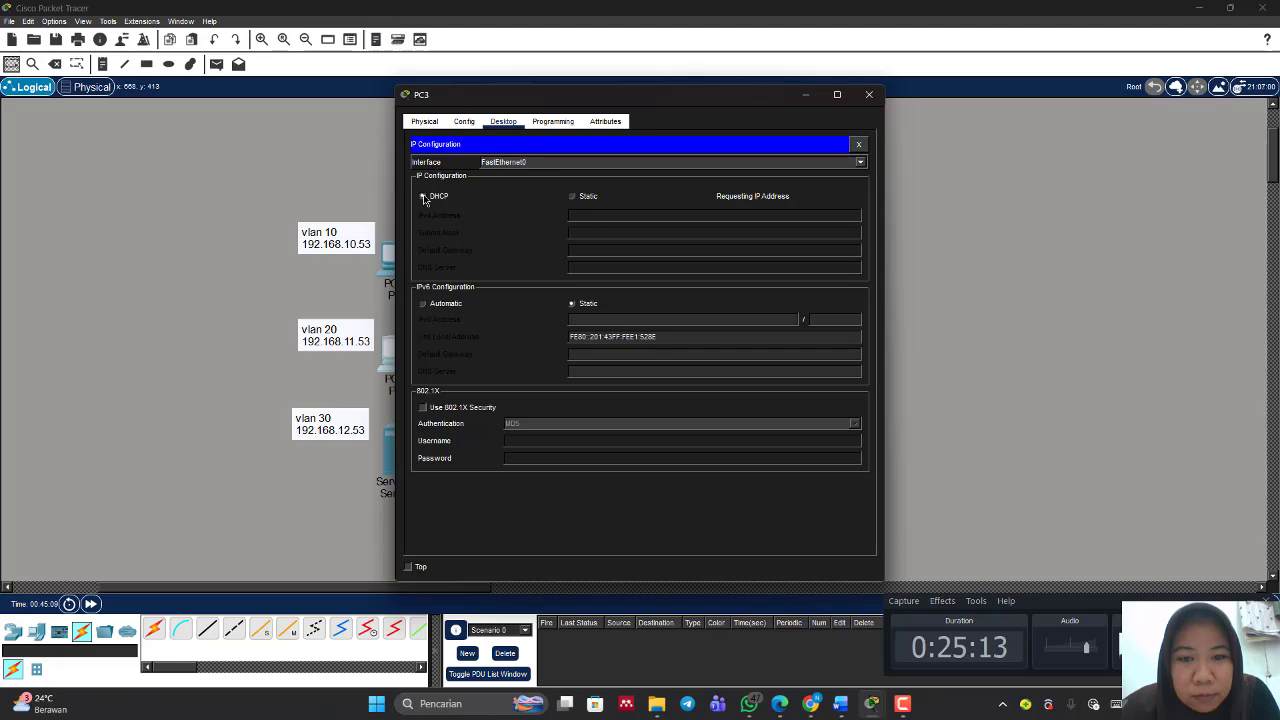
click(869, 94)
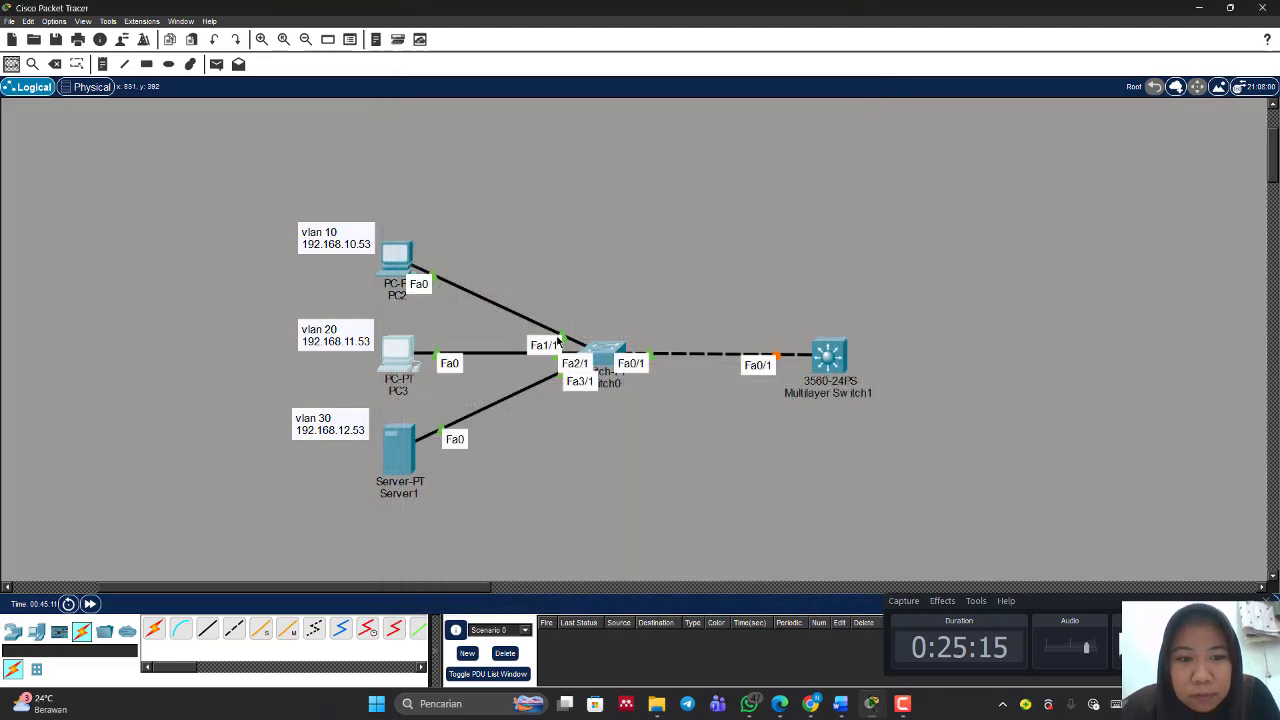
Step: Switch Server1's IP configuration from static to DHCP
click(398, 447)
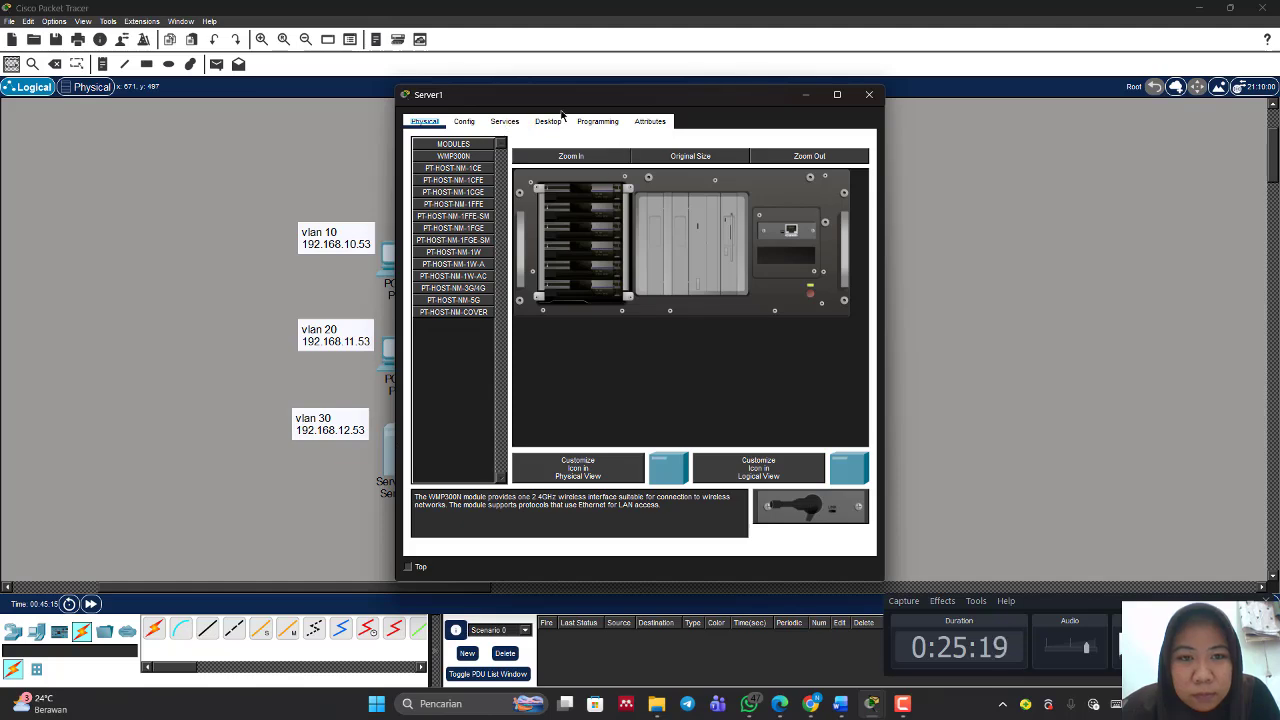
click(549, 121)
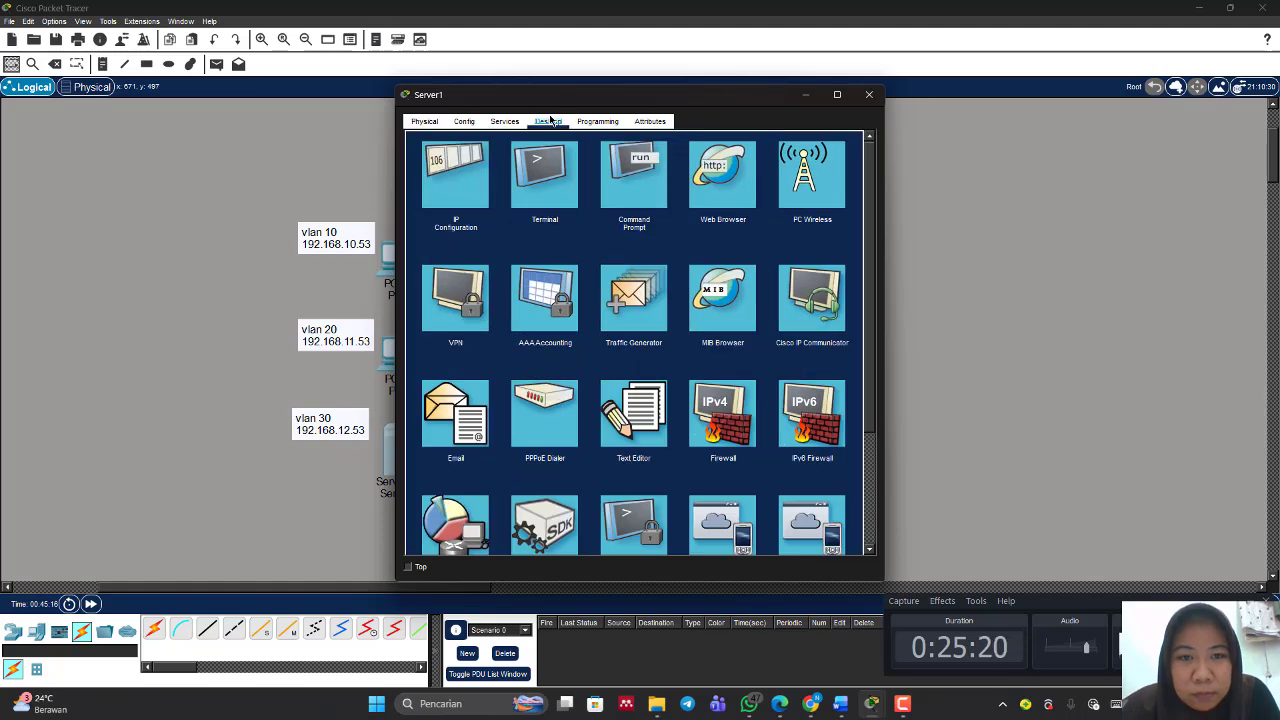
click(447, 182)
click(423, 179)
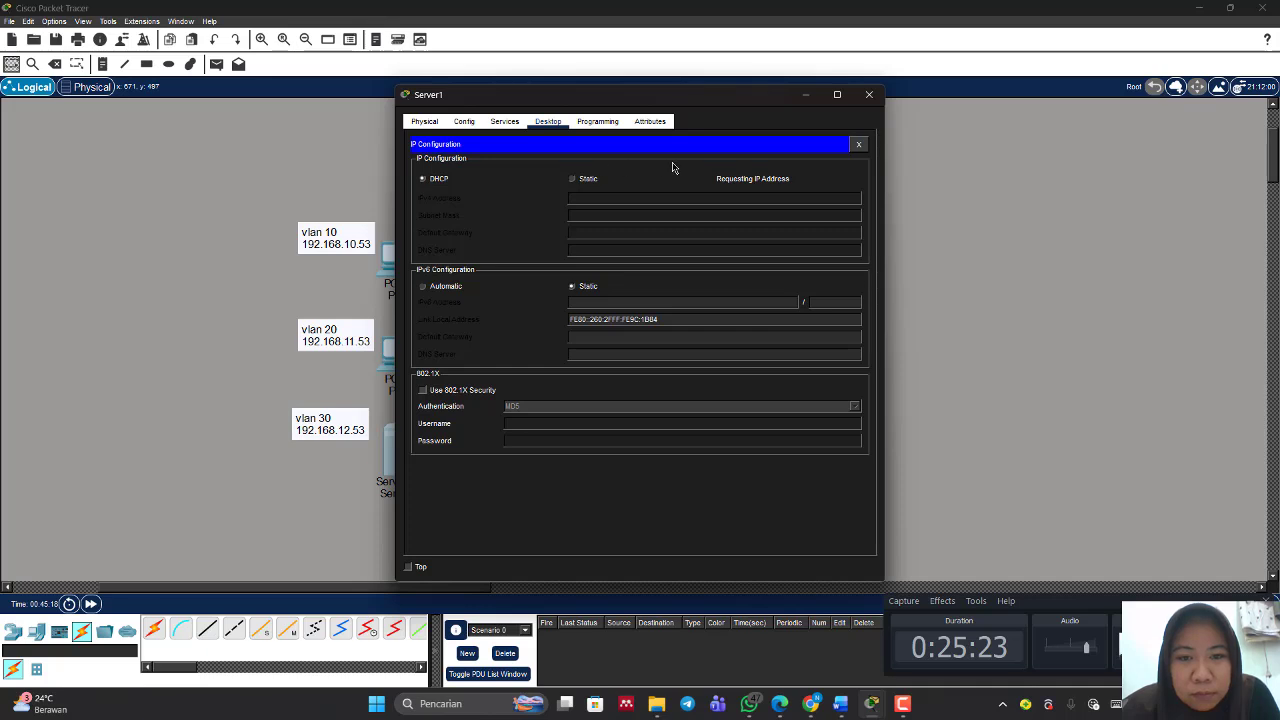
click(868, 96)
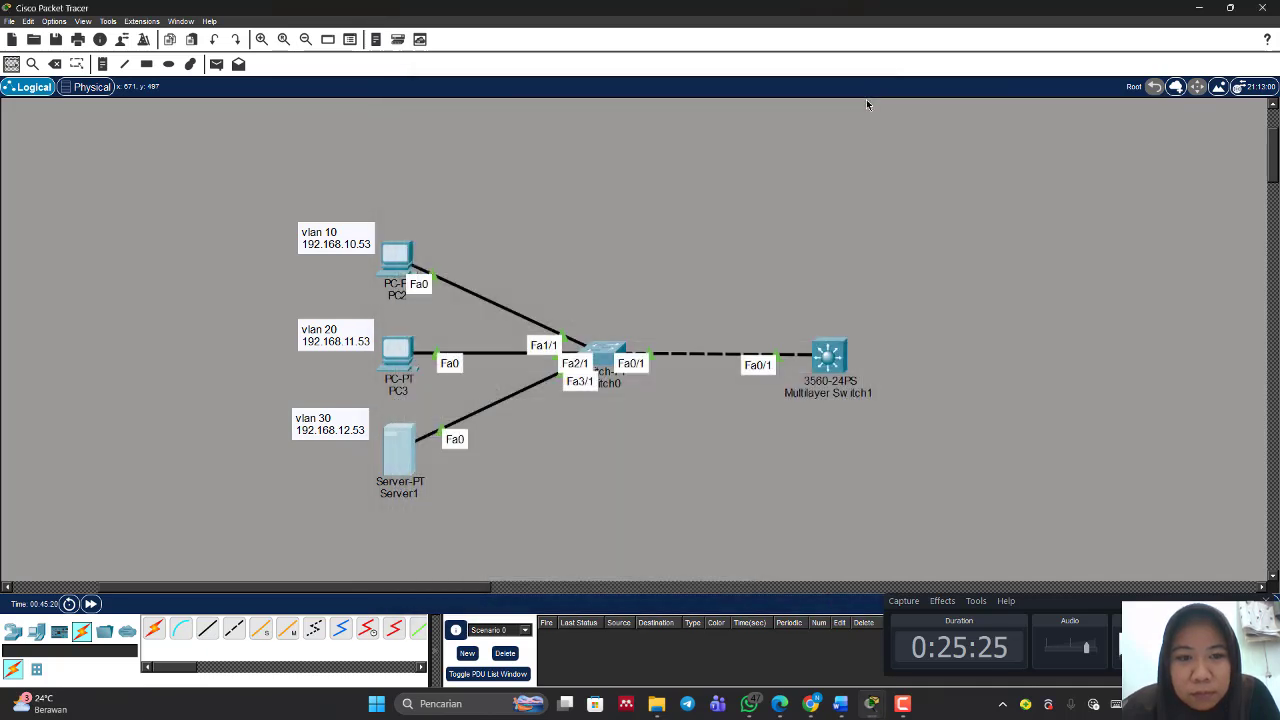
Step: Open PC2's IP configuration to check the address it obtained by DHCP
mouse_move(405, 257)
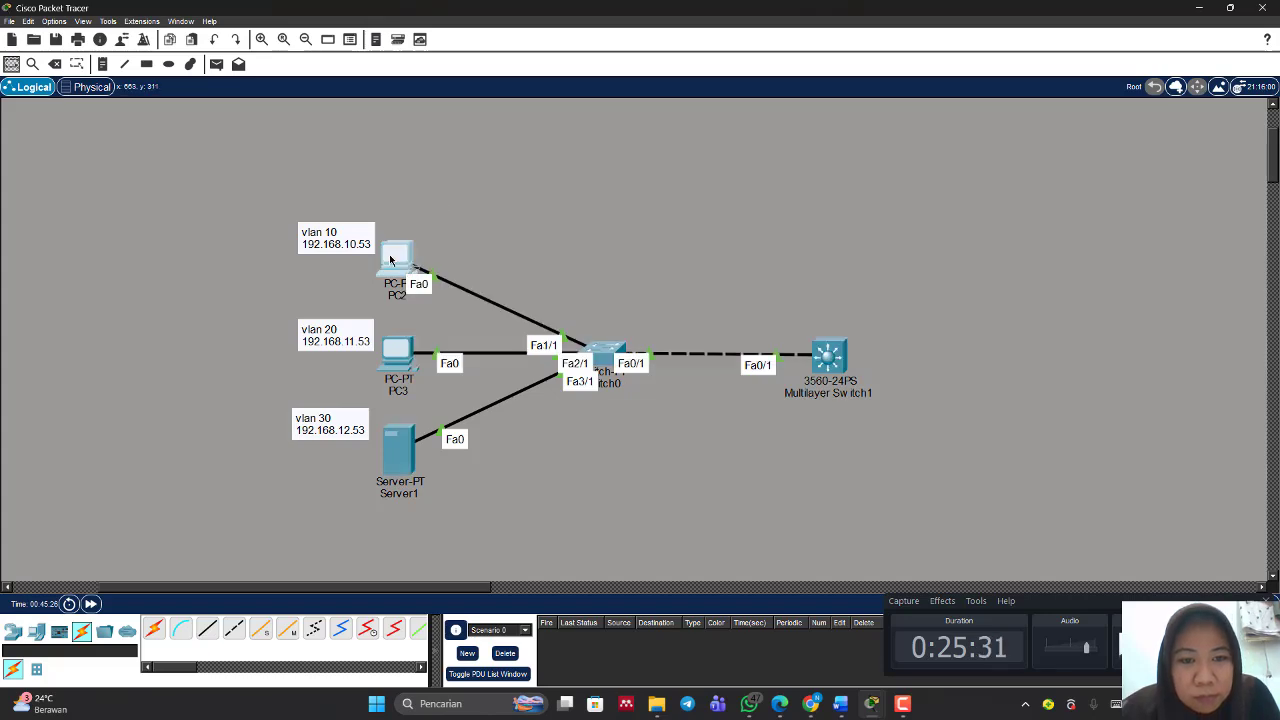
click(390, 260)
click(462, 162)
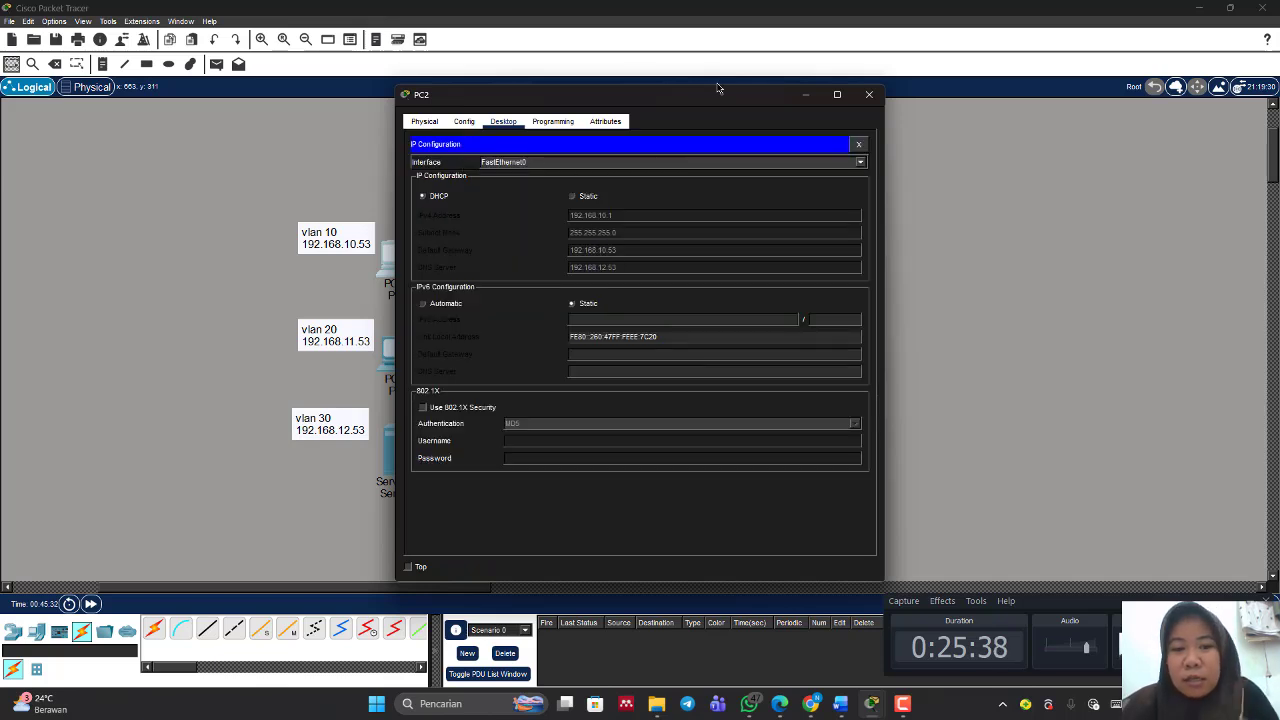
click(802, 99)
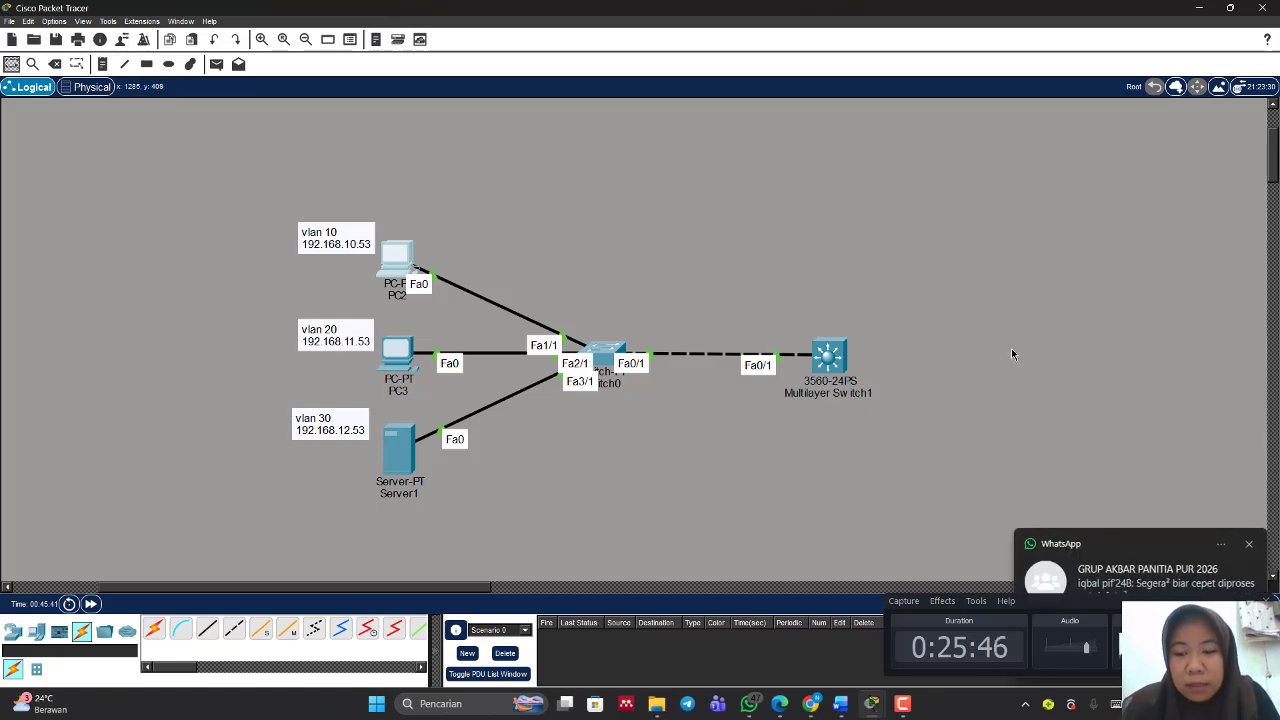
Step: Send a simple PDU from PC2 to PC3 and fire it again
key(p)
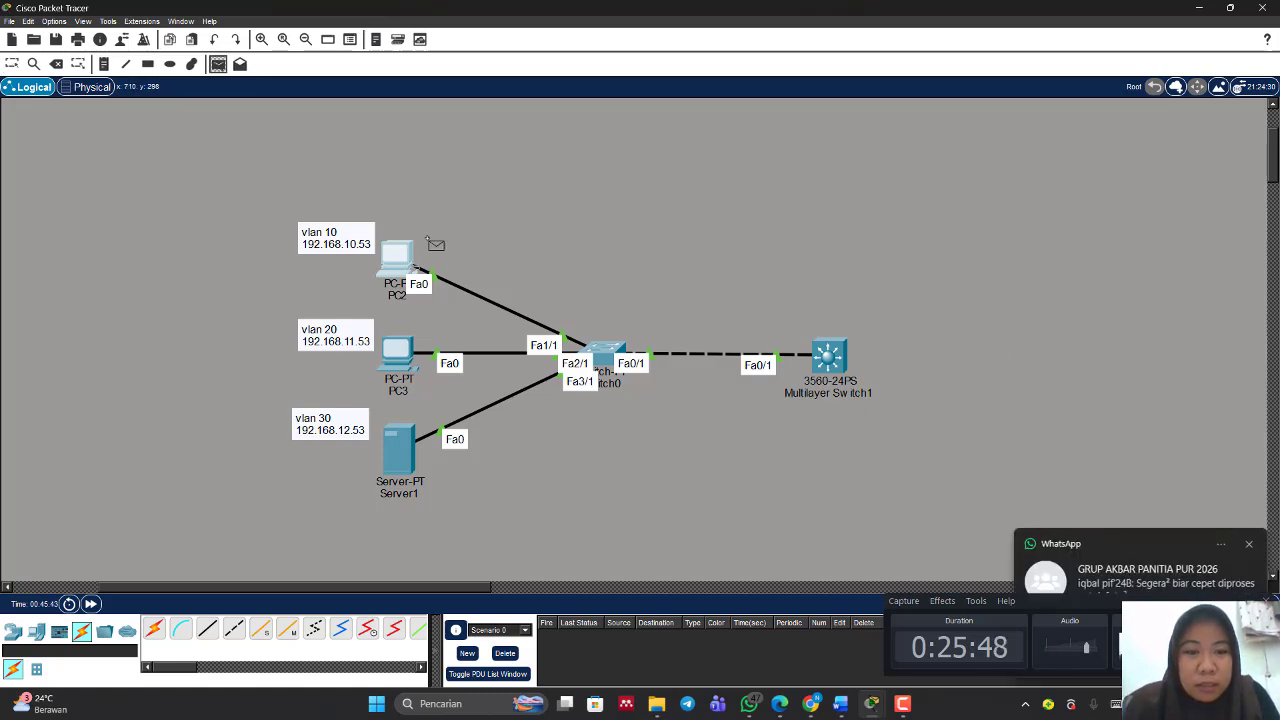
click(405, 261)
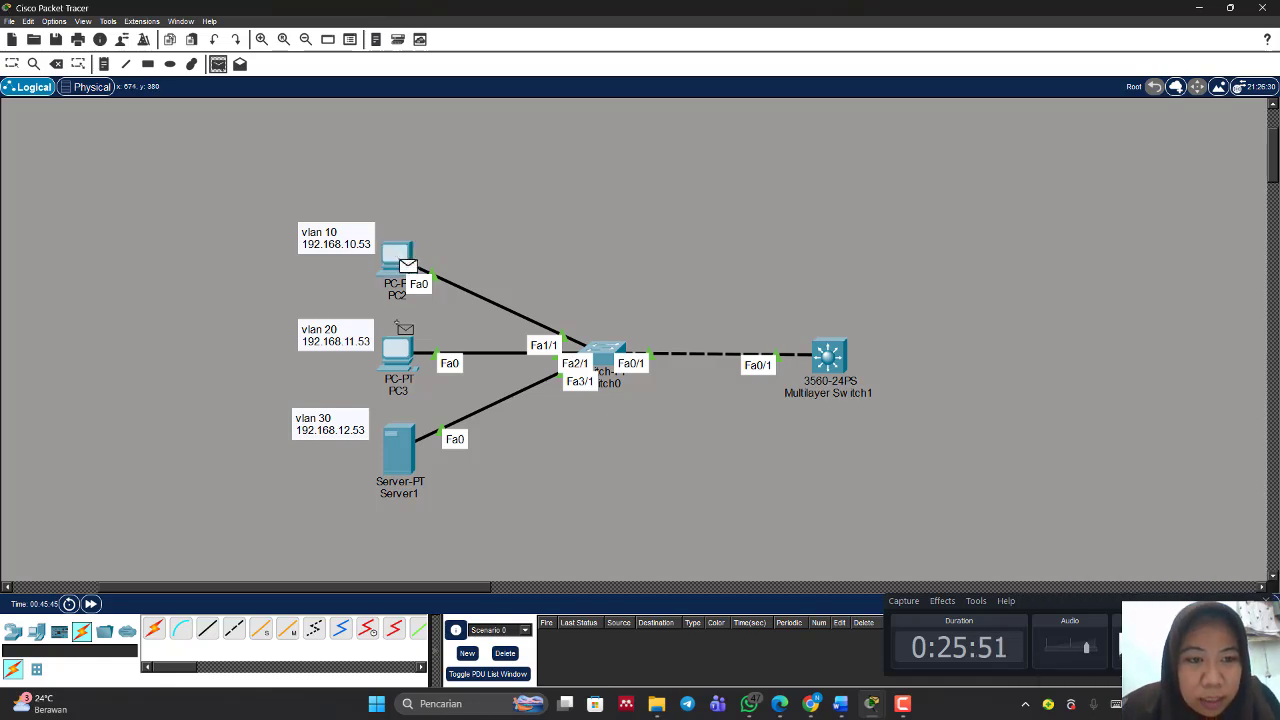
click(400, 349)
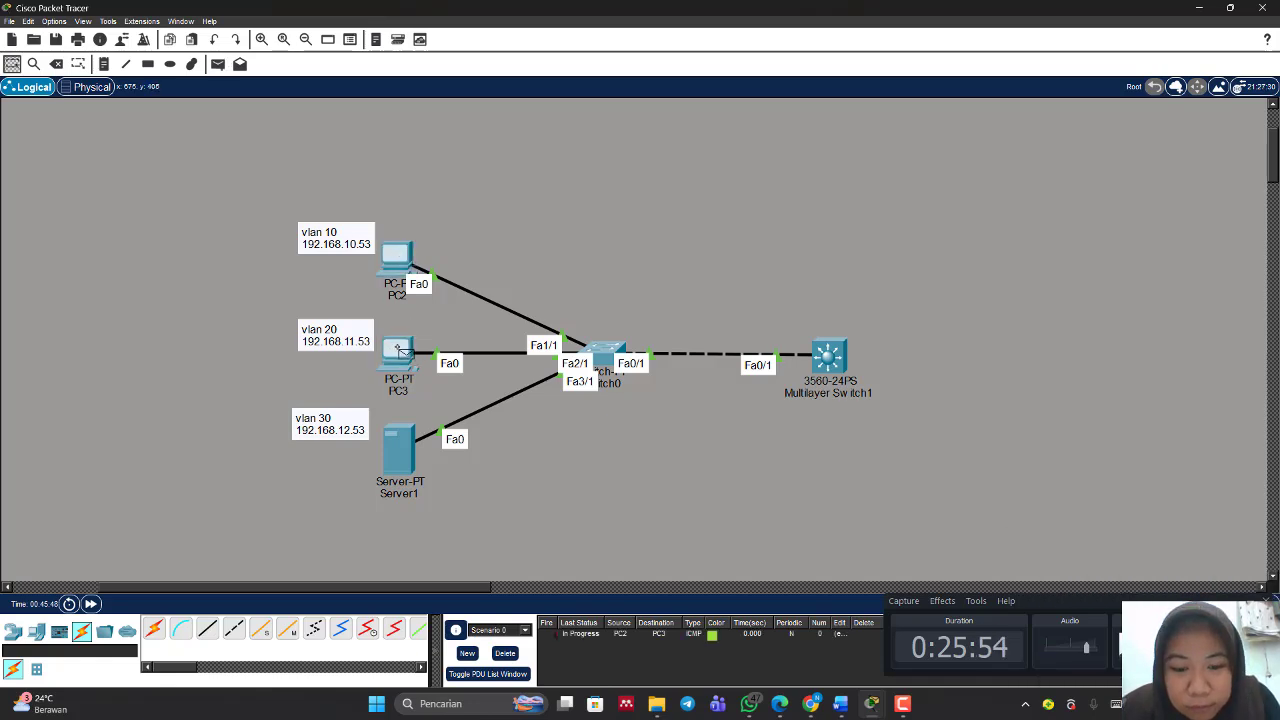
double_click(558, 640)
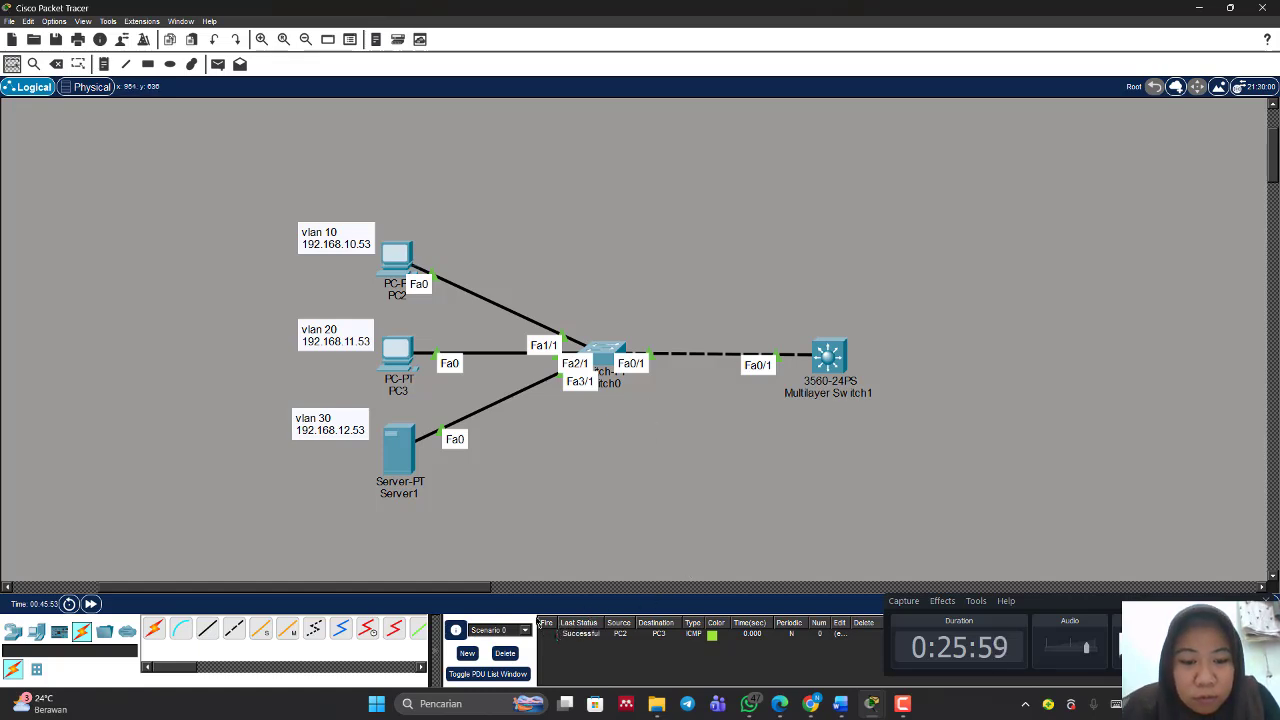
Step: Send a simple PDU from Server1 to PC3
scroll(570, 508, down, 3)
scroll(570, 510, up, 2)
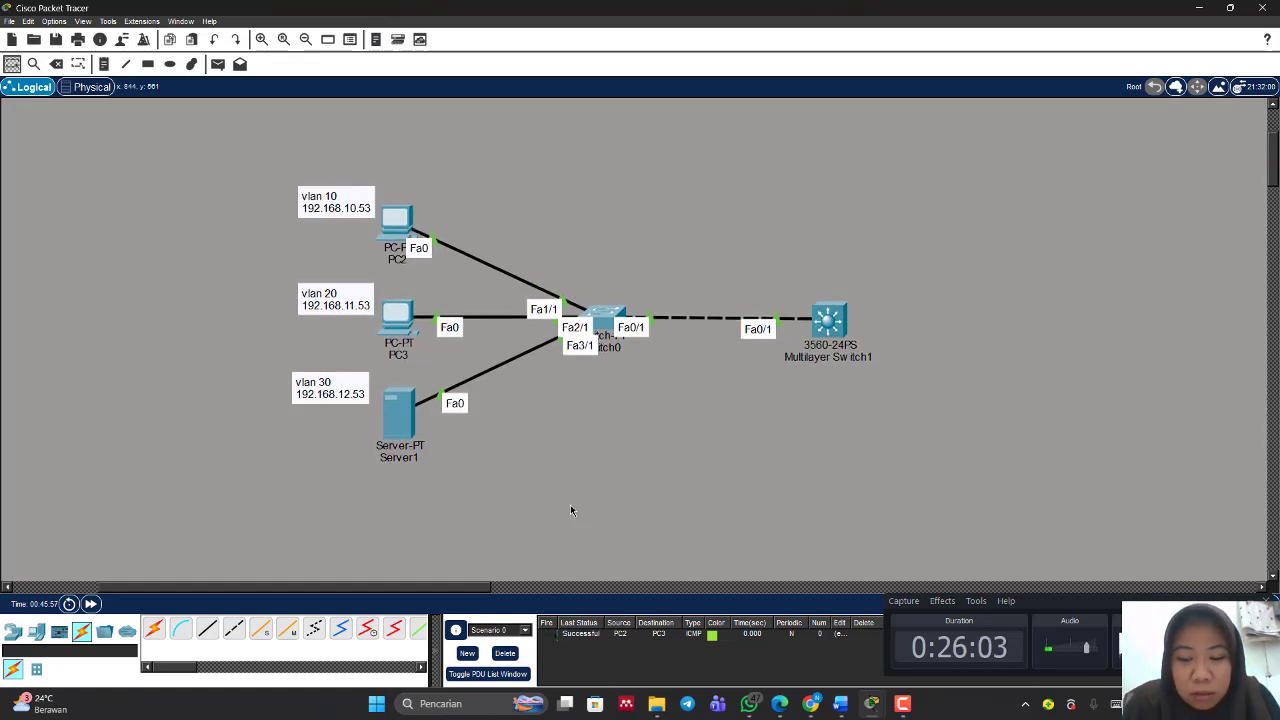
key(p)
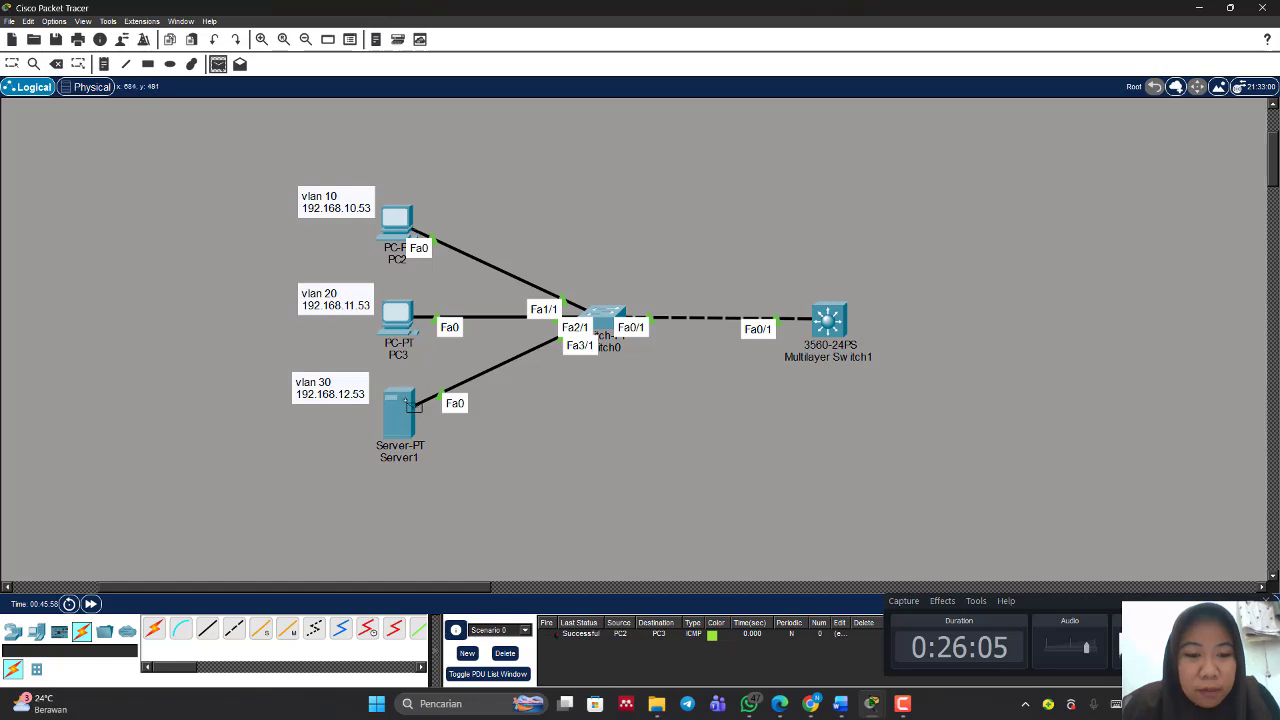
click(405, 410)
click(397, 318)
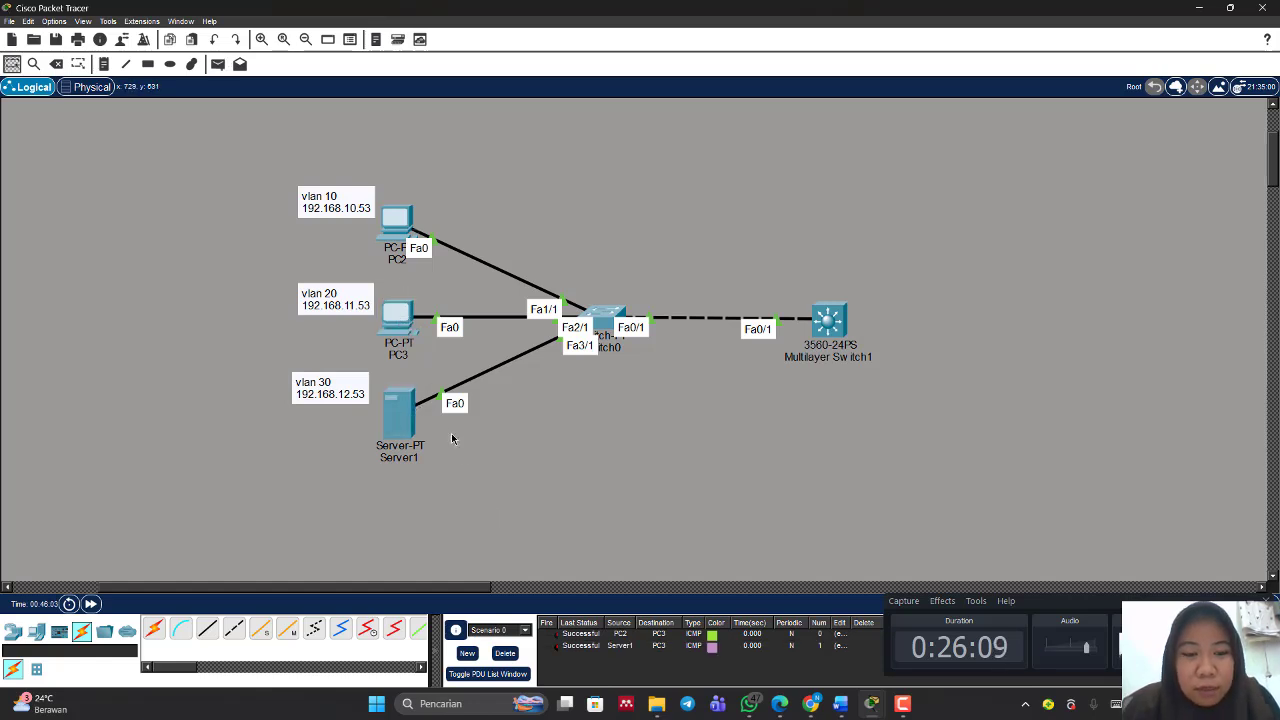
click(414, 420)
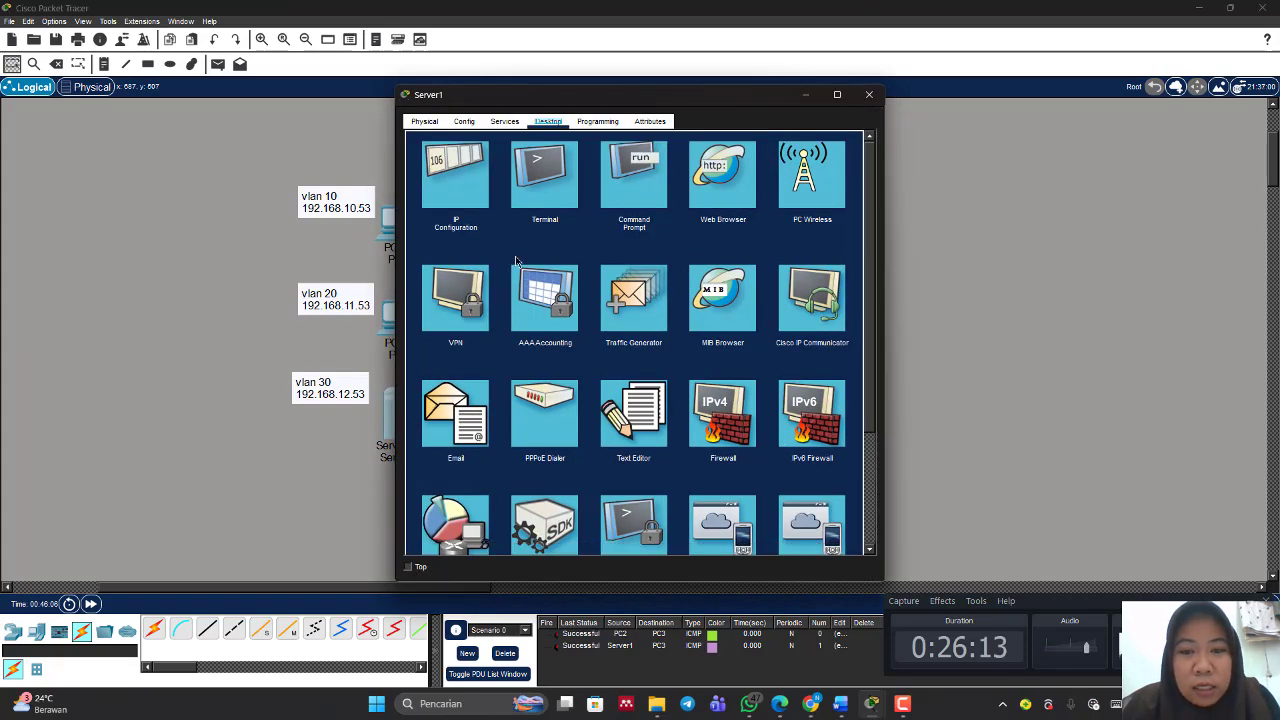
click(515, 126)
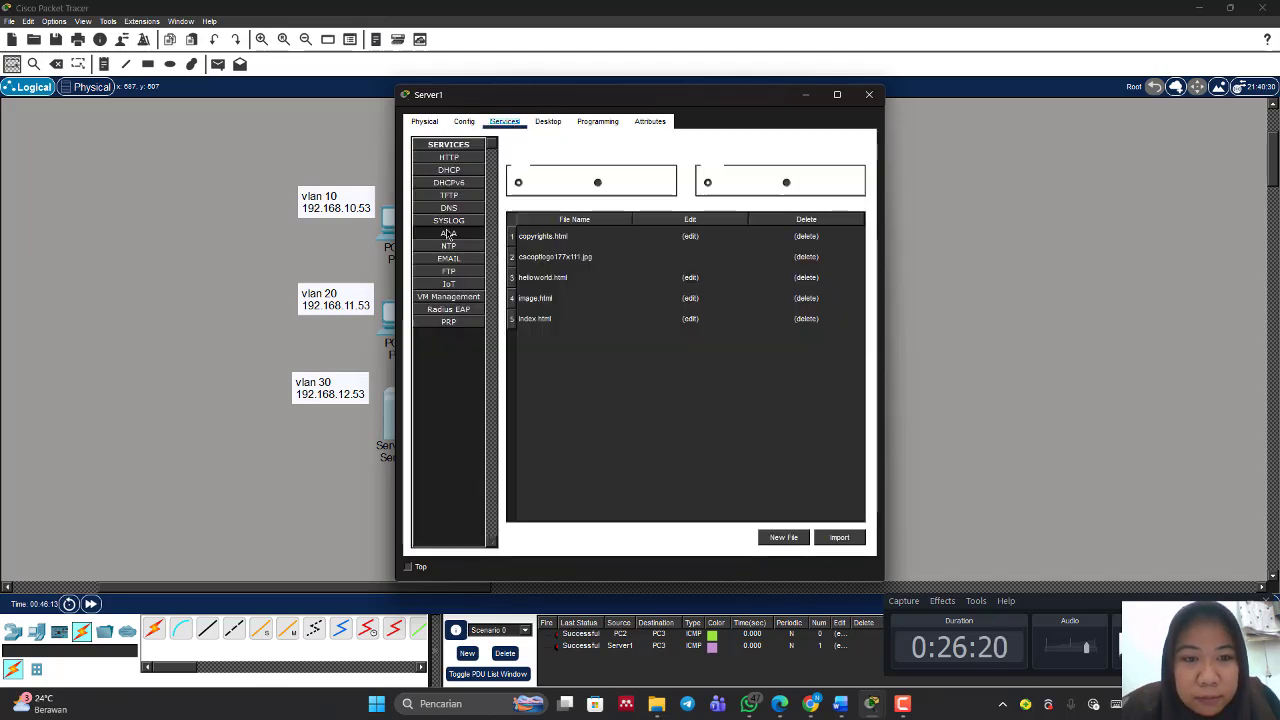
click(450, 208)
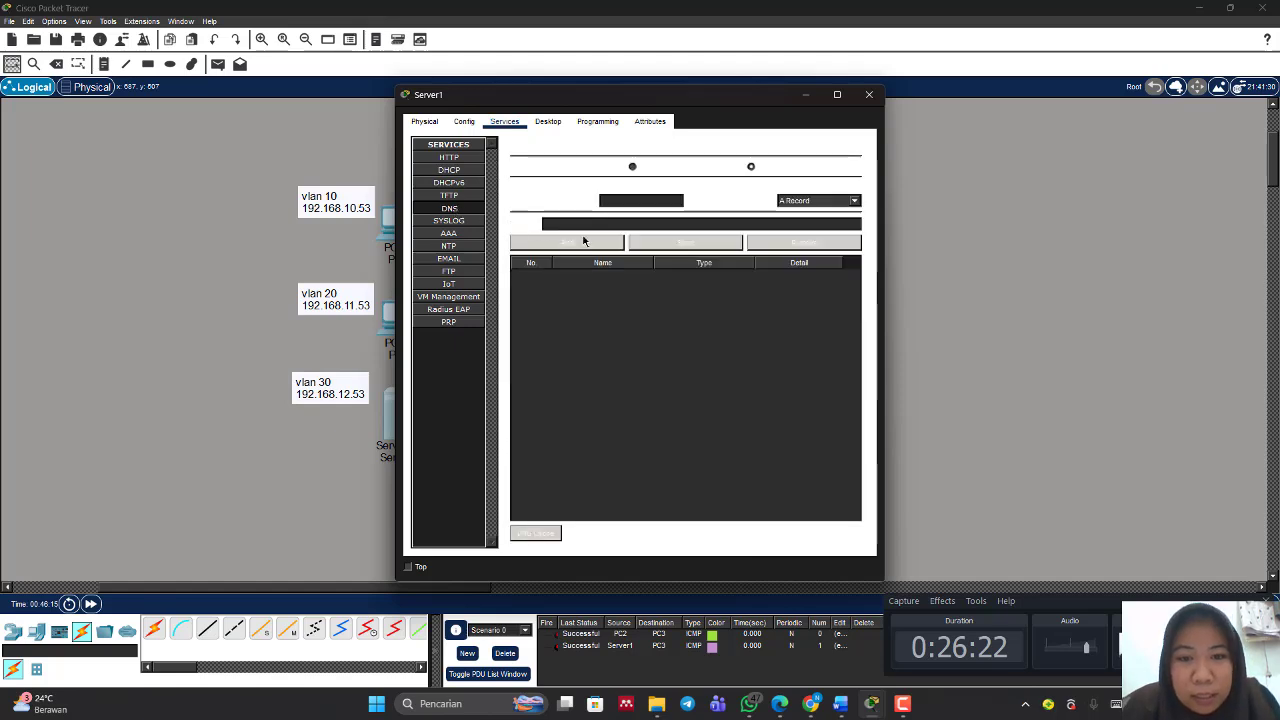
click(633, 201)
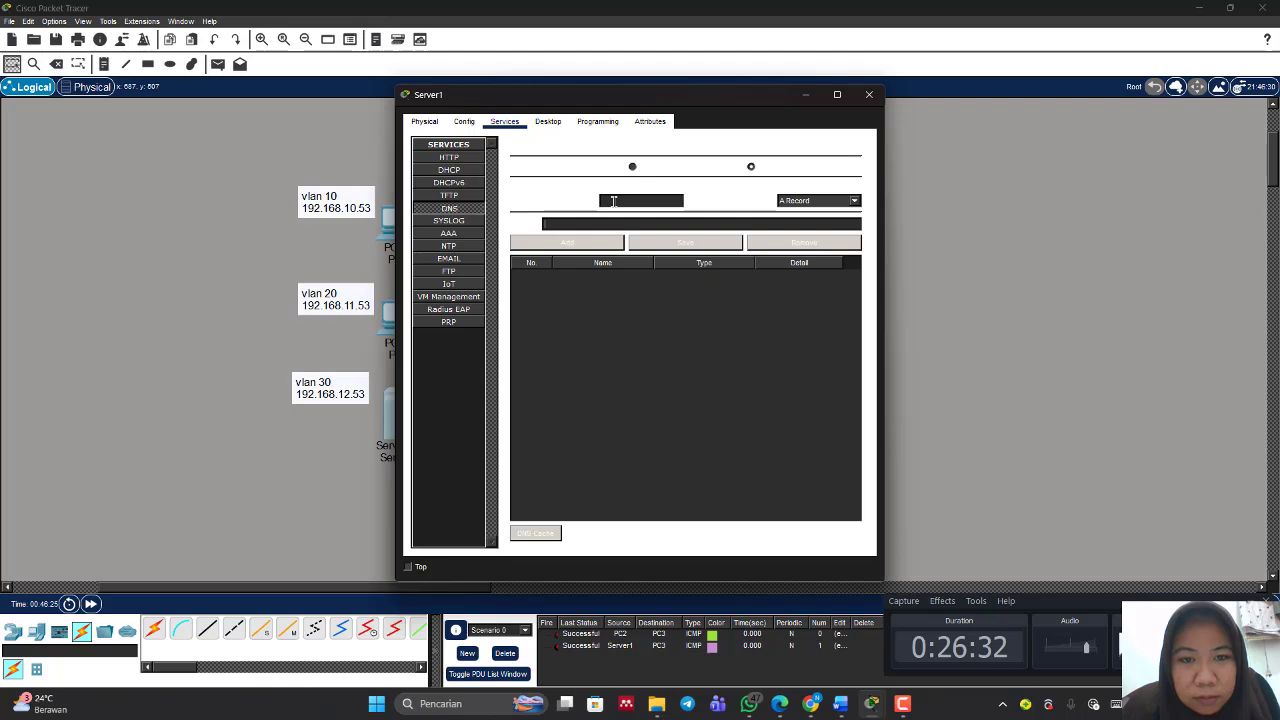
click(613, 201)
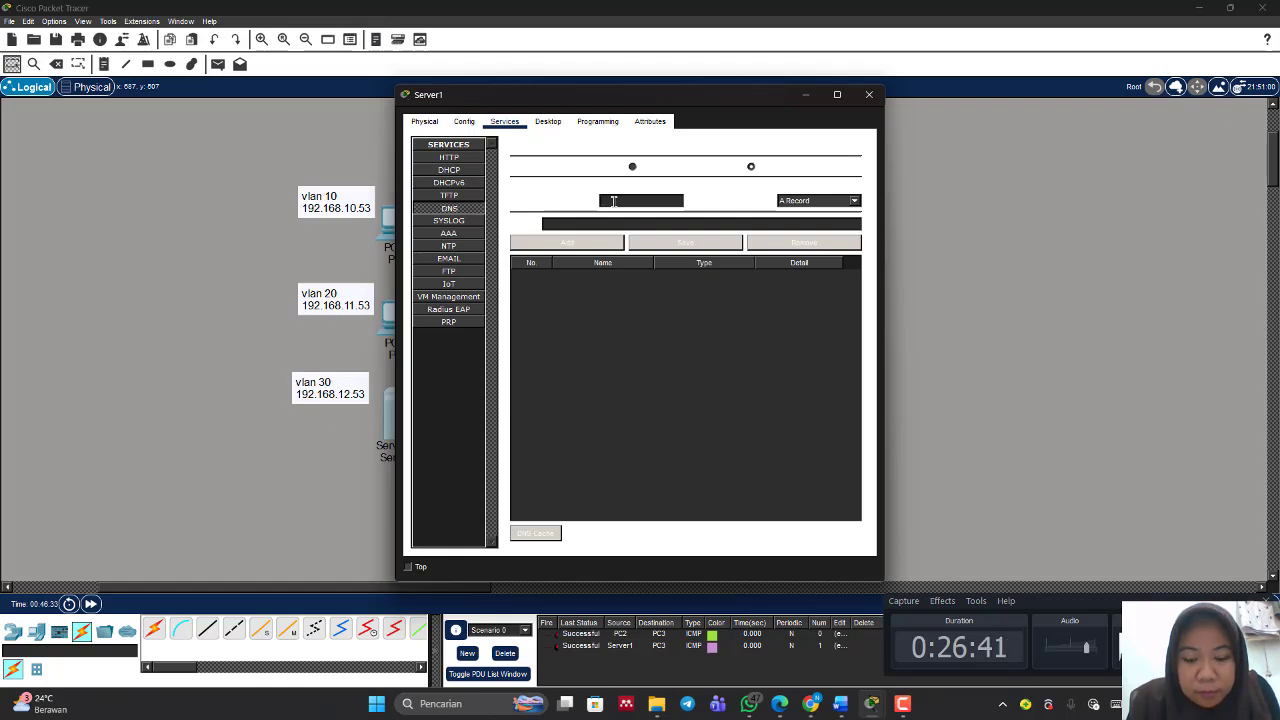
text(w)
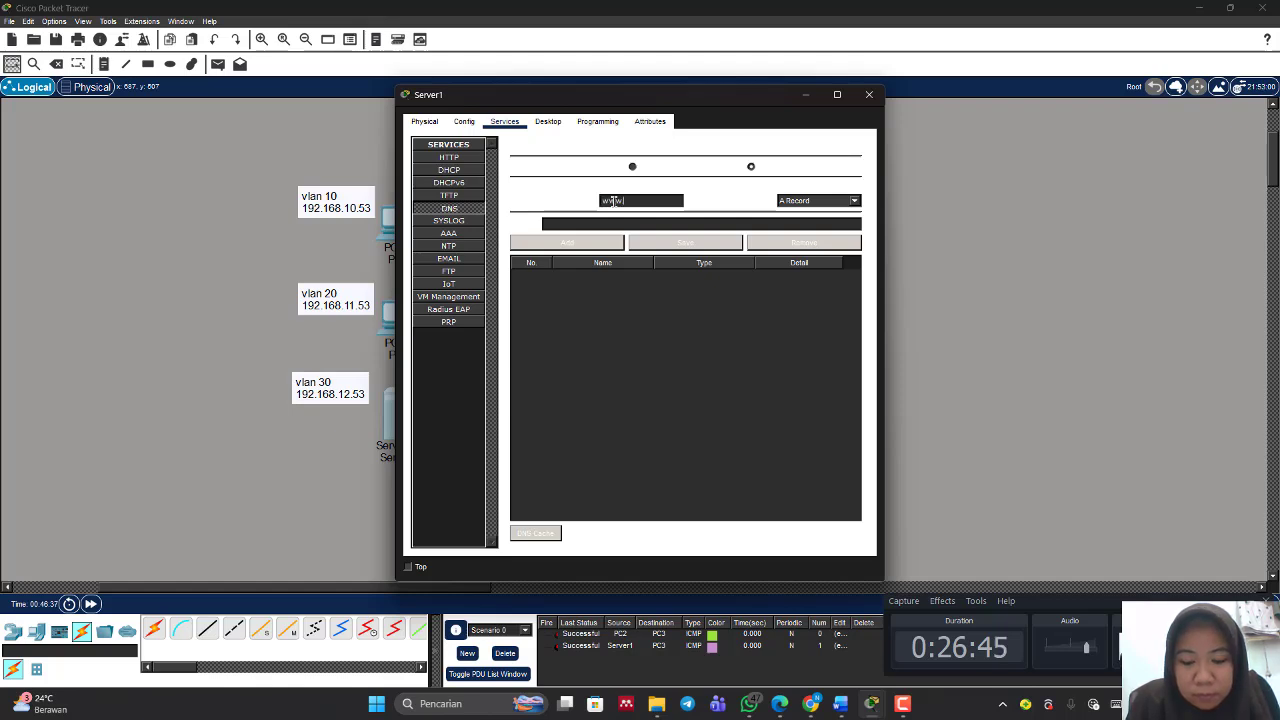
text(w.bella)
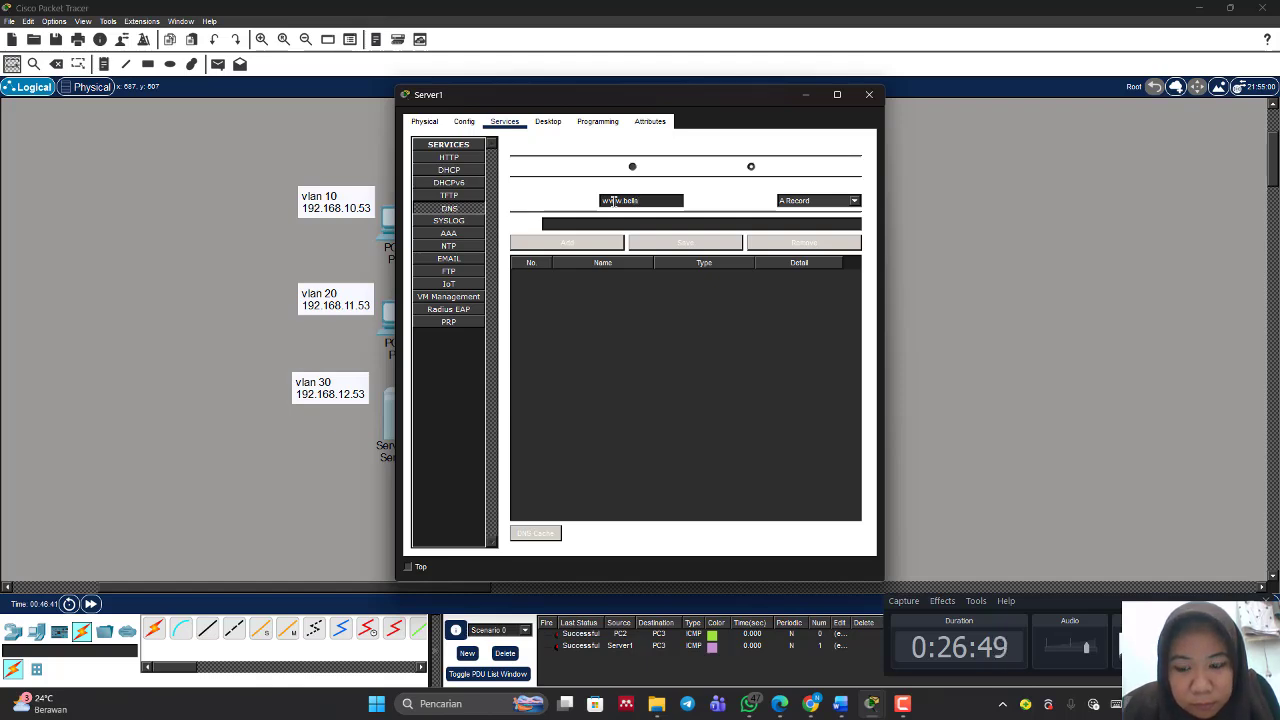
text(s.com)
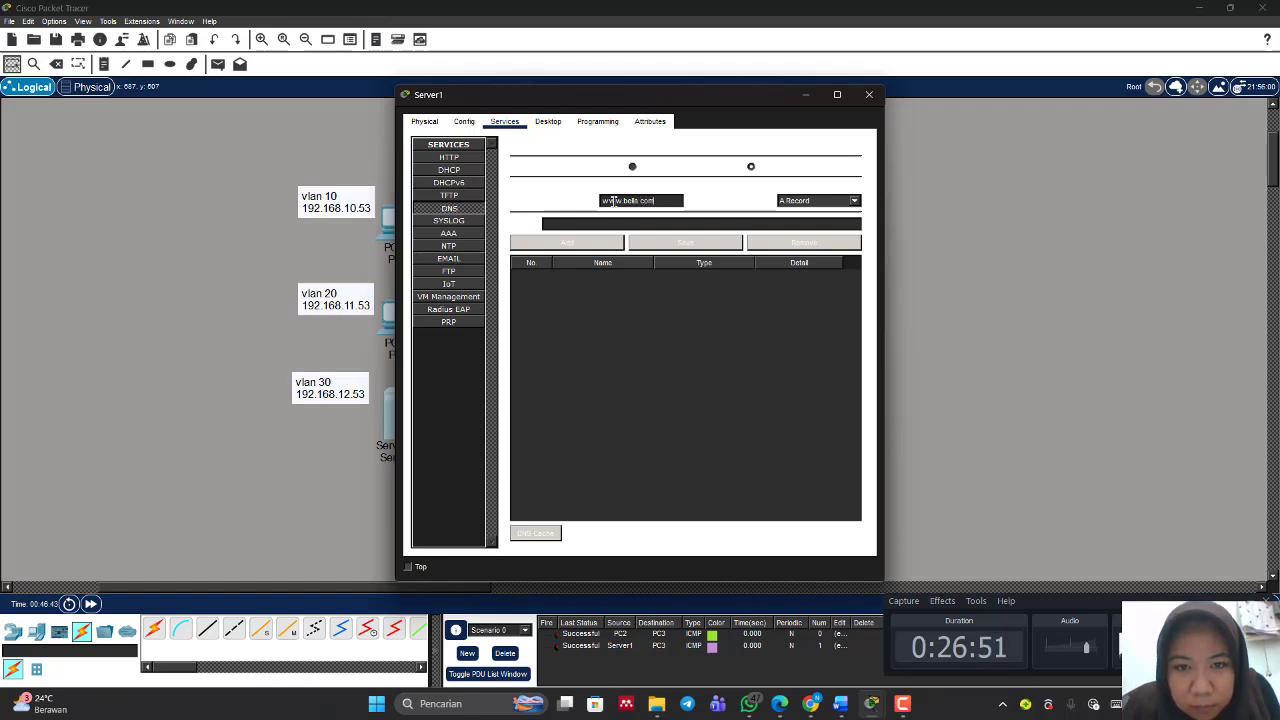
click(617, 221)
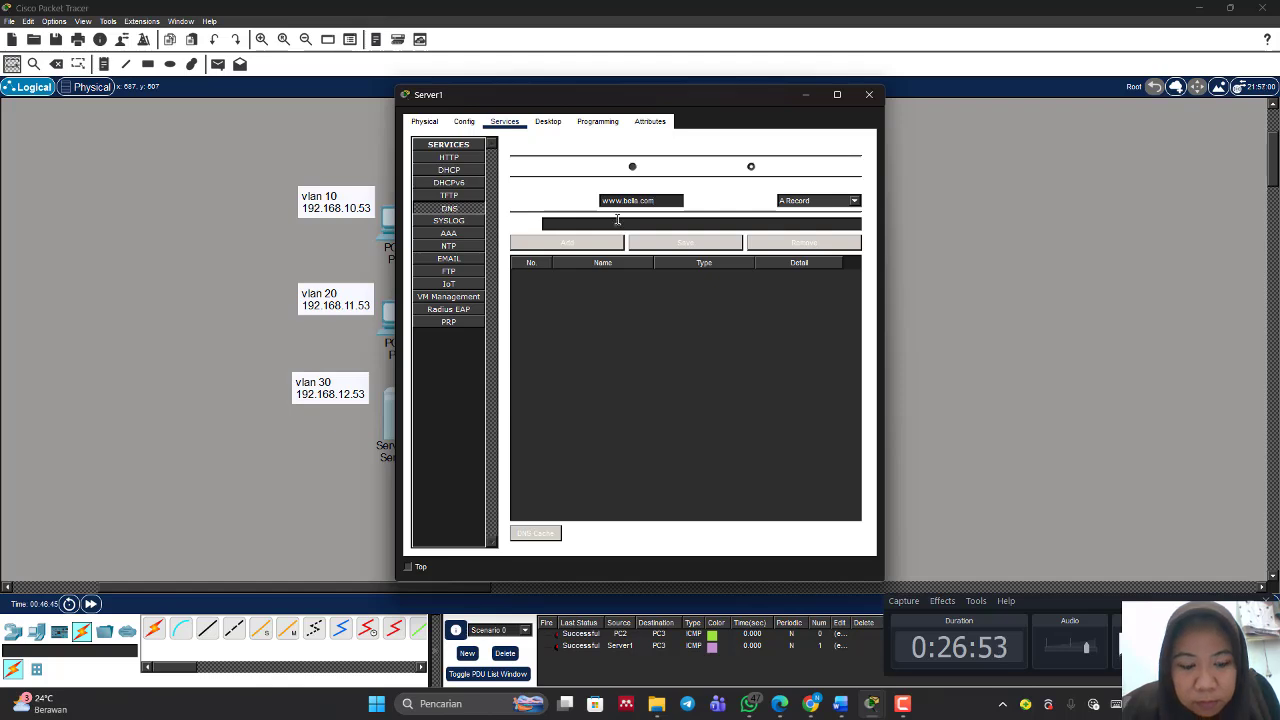
text(192)
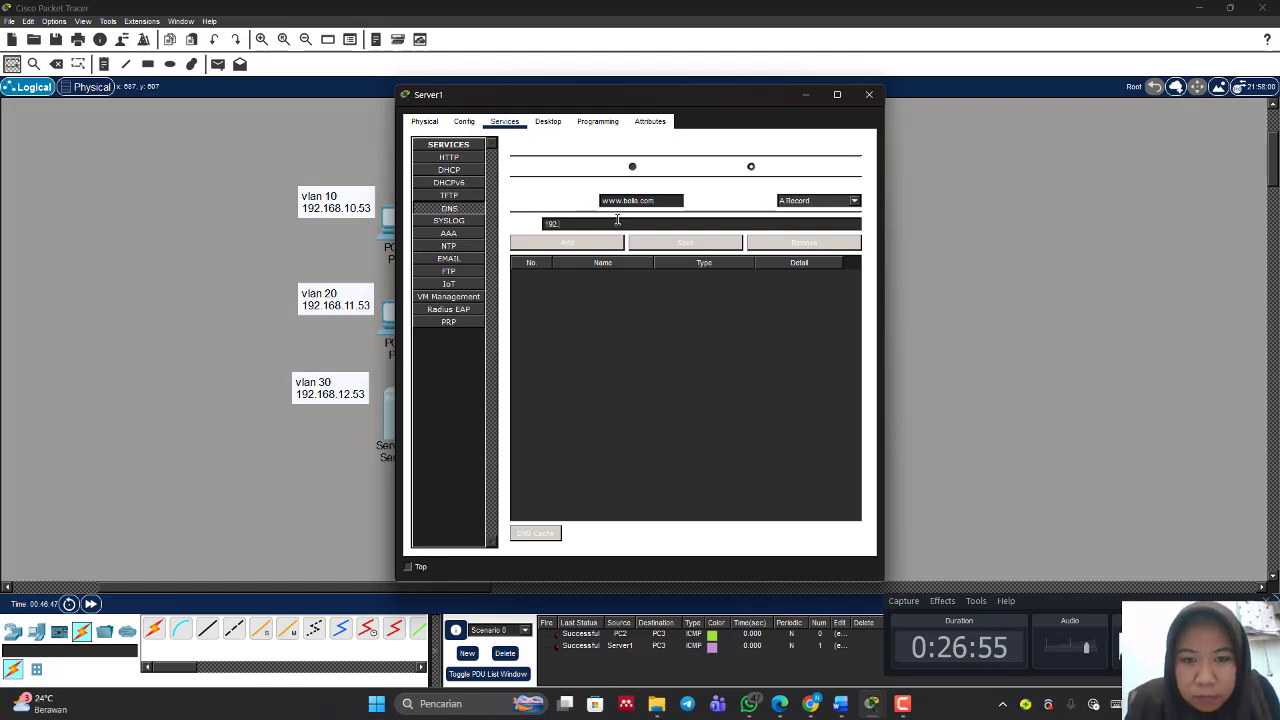
text(.1)
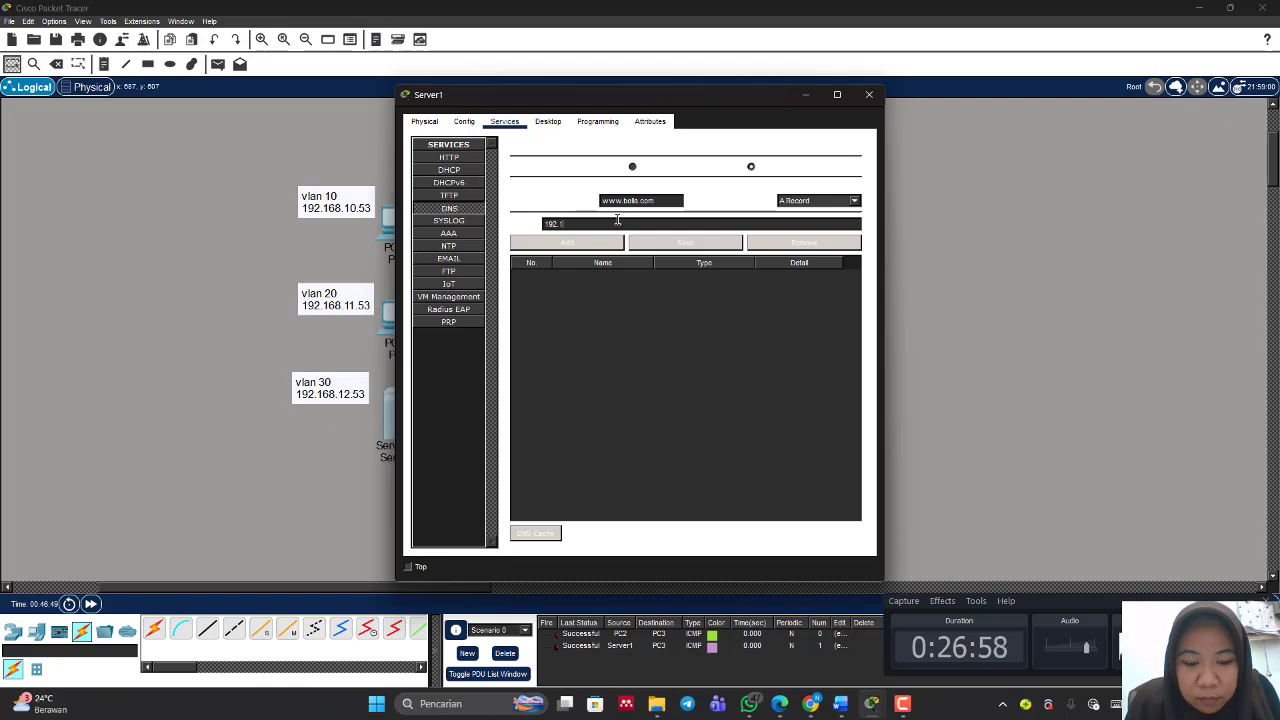
text(68)
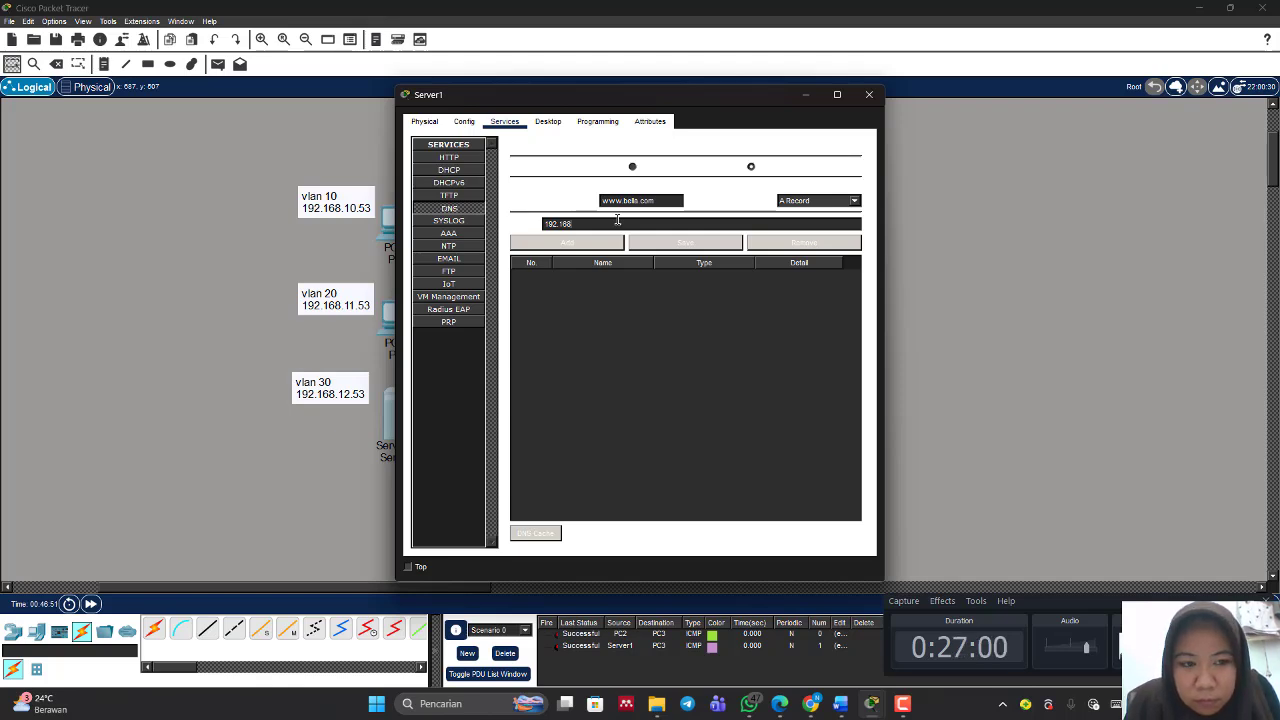
text(.1)
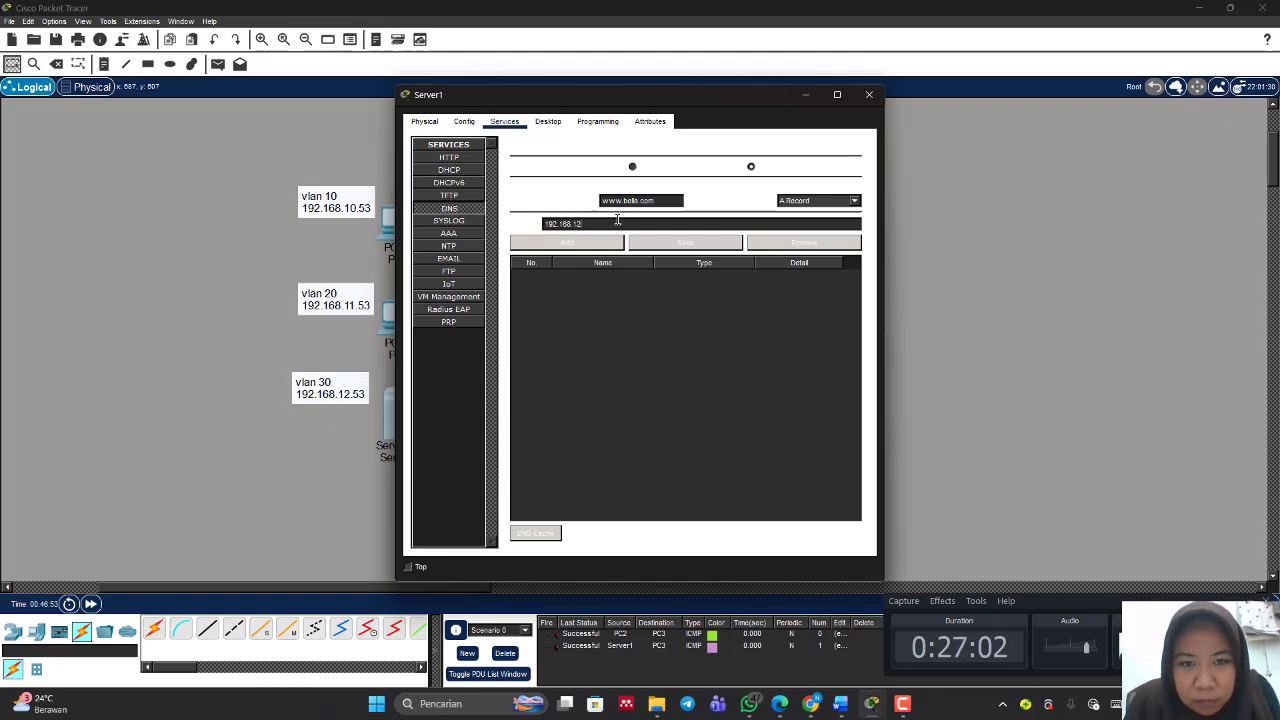
text(2.5)
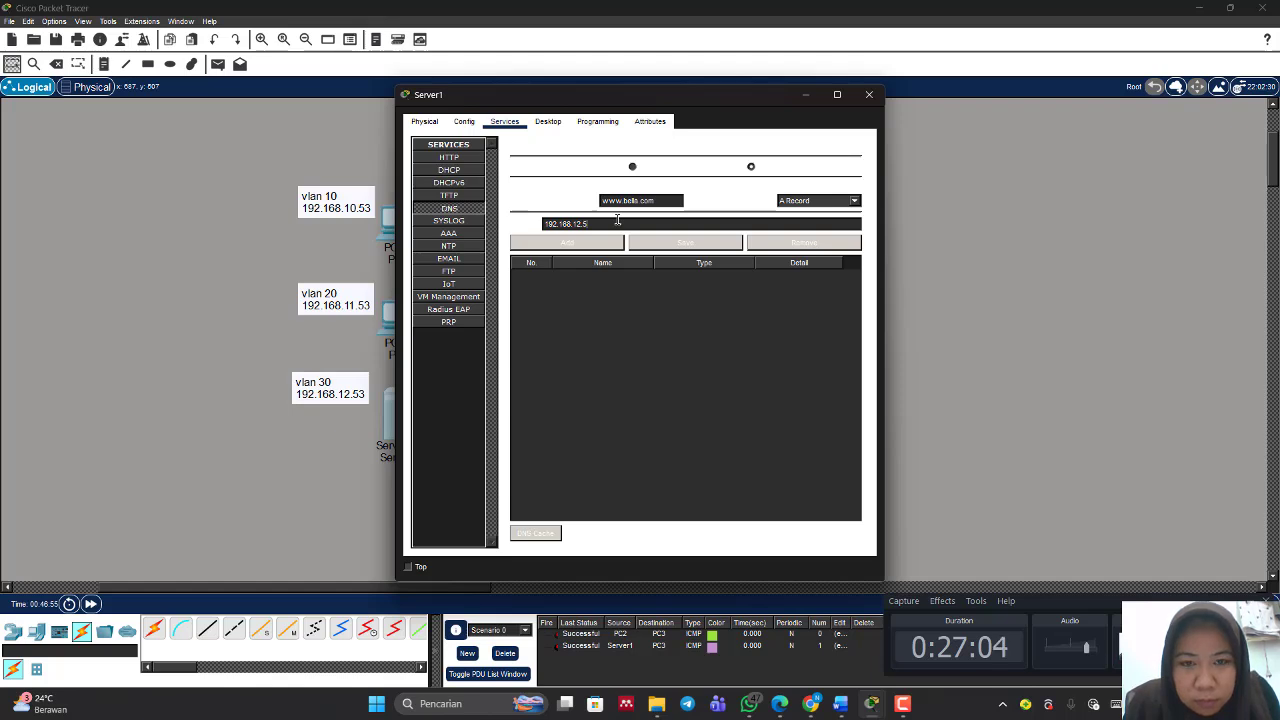
text(3)
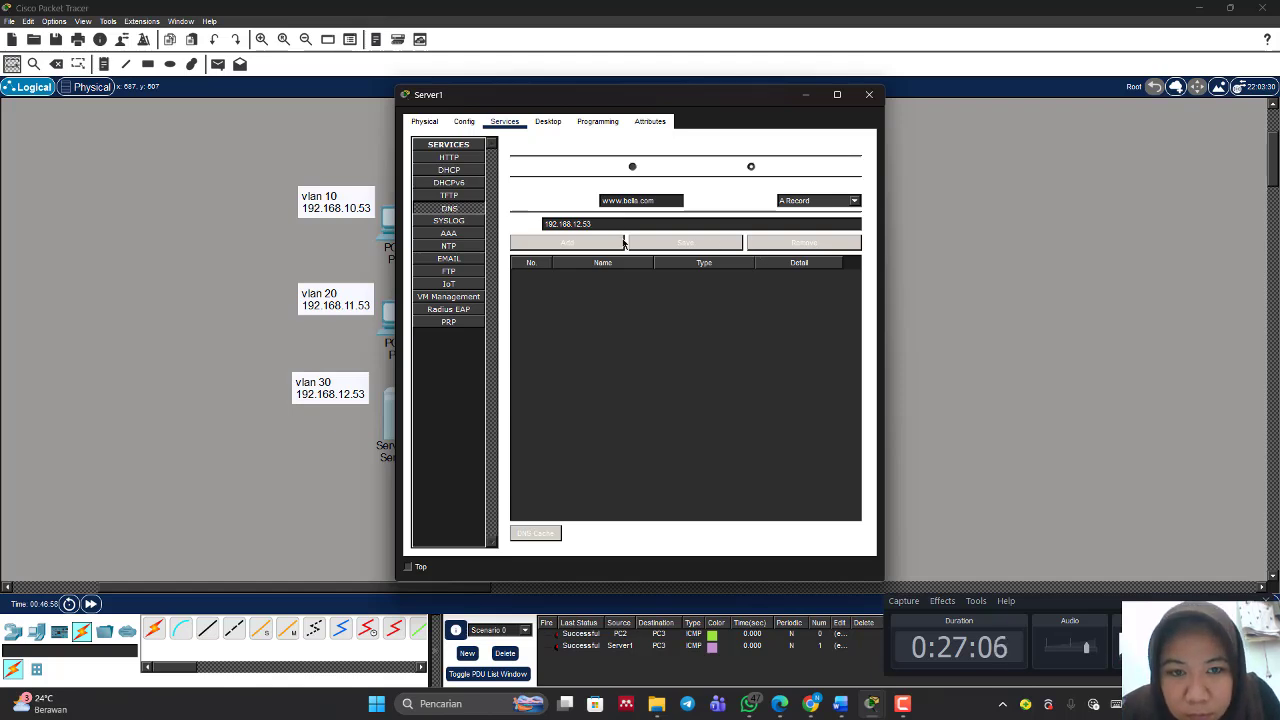
click(598, 243)
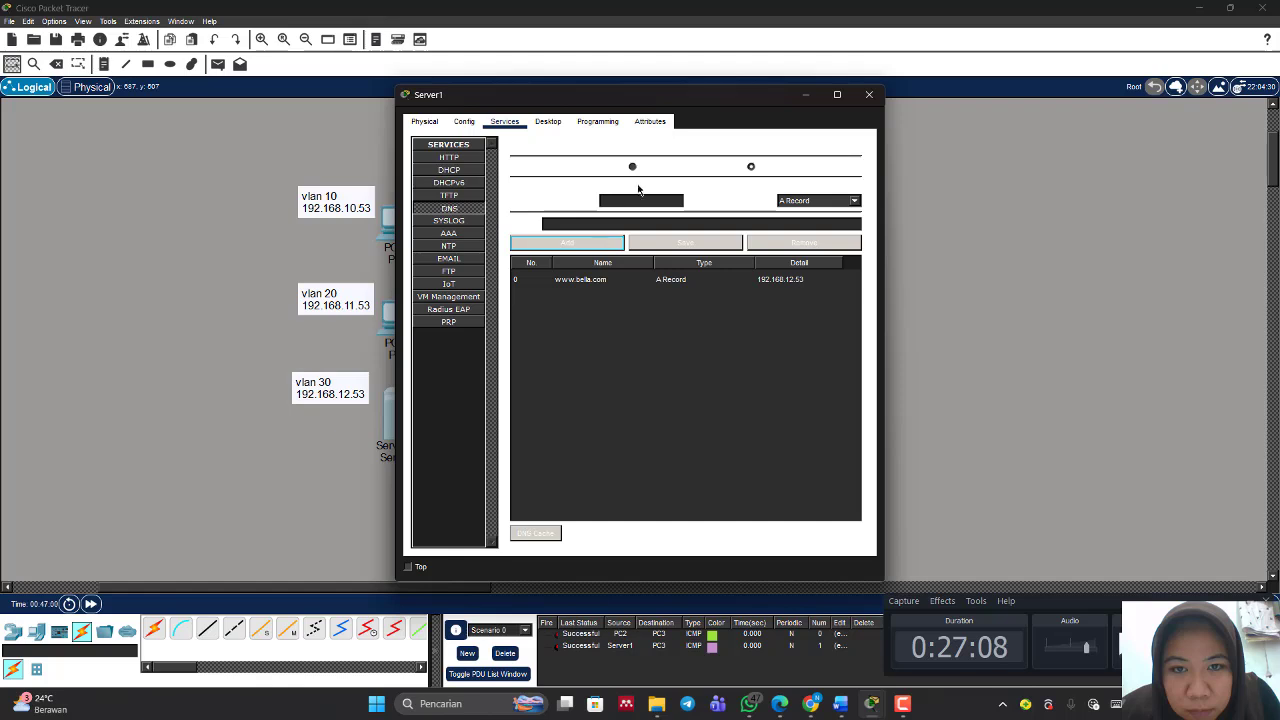
click(620, 281)
click(632, 166)
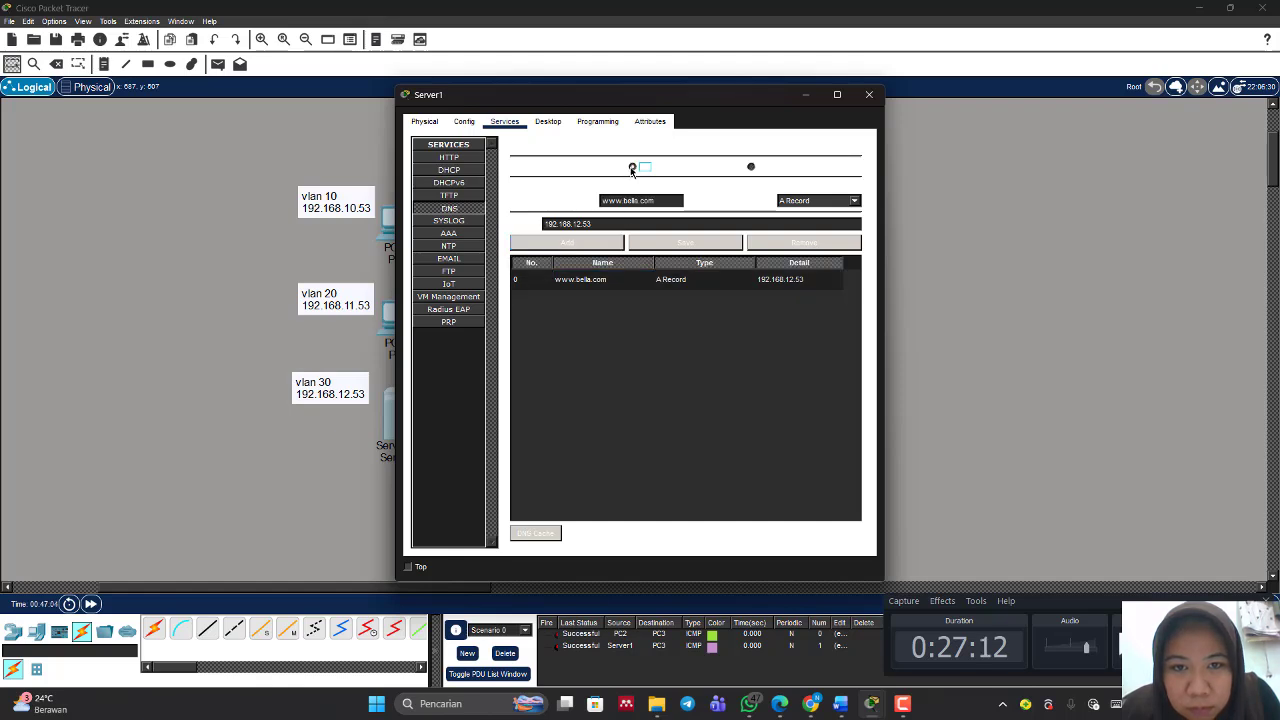
click(592, 245)
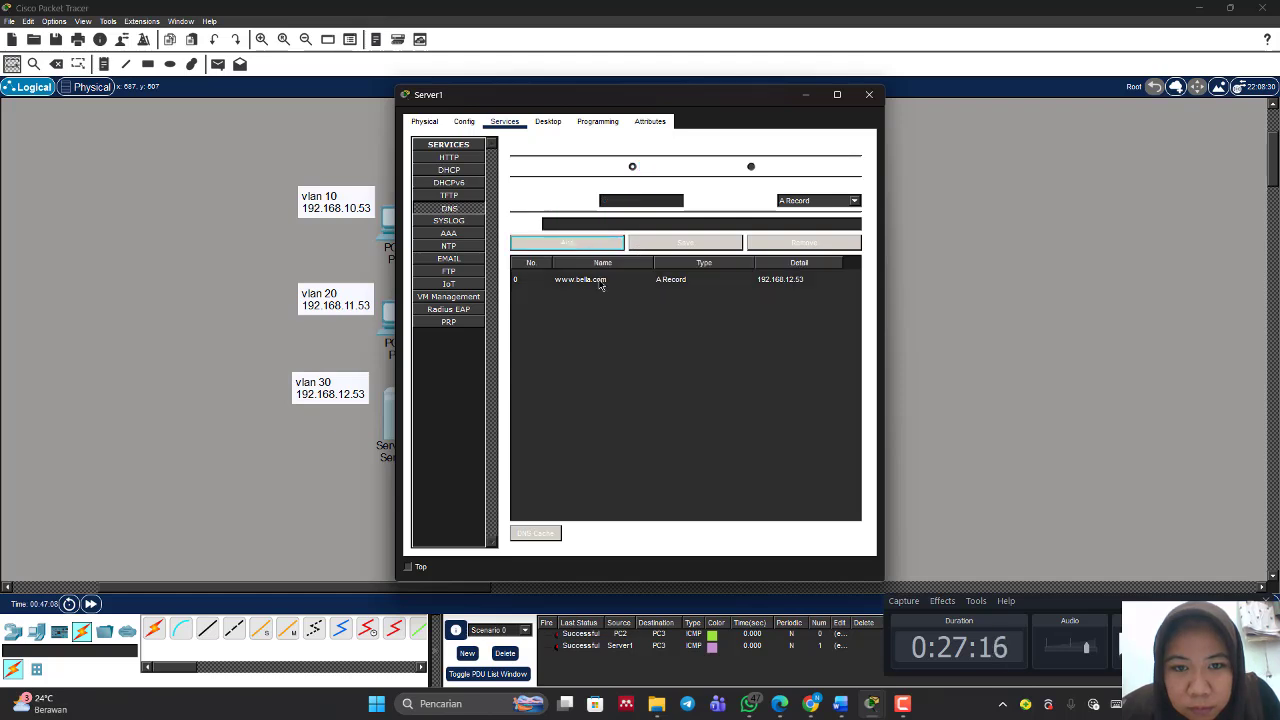
click(600, 281)
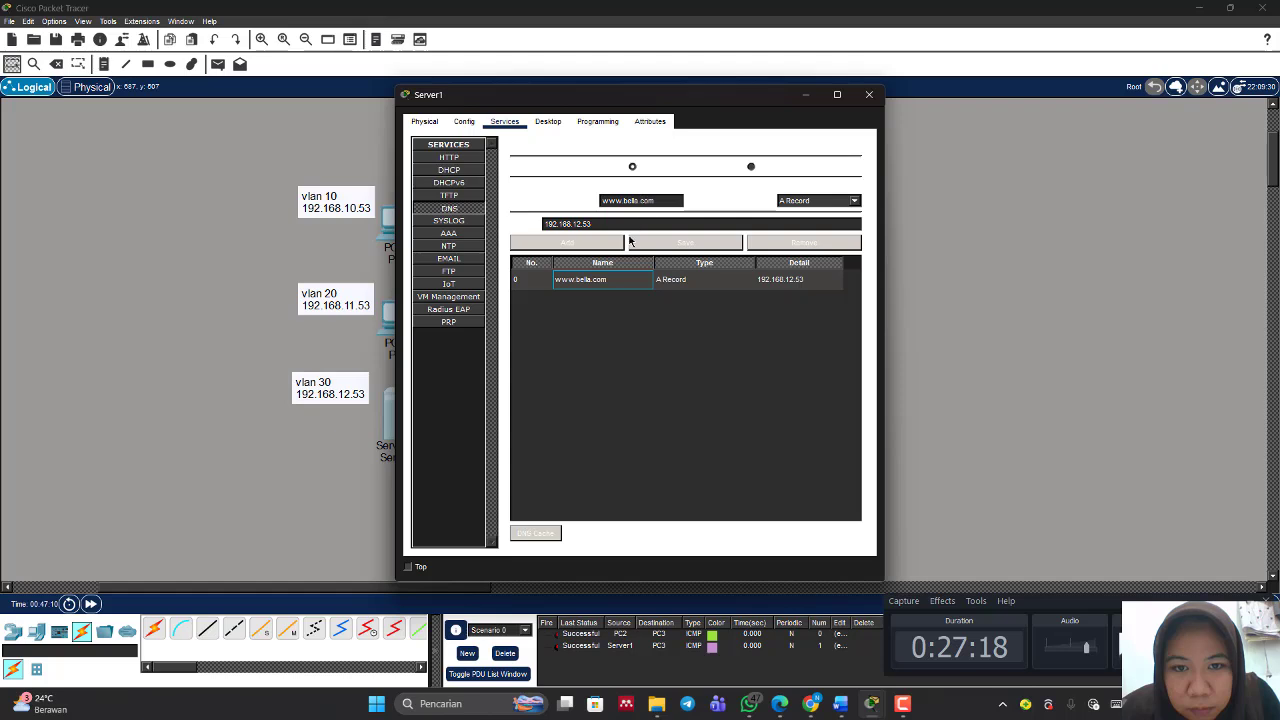
click(603, 244)
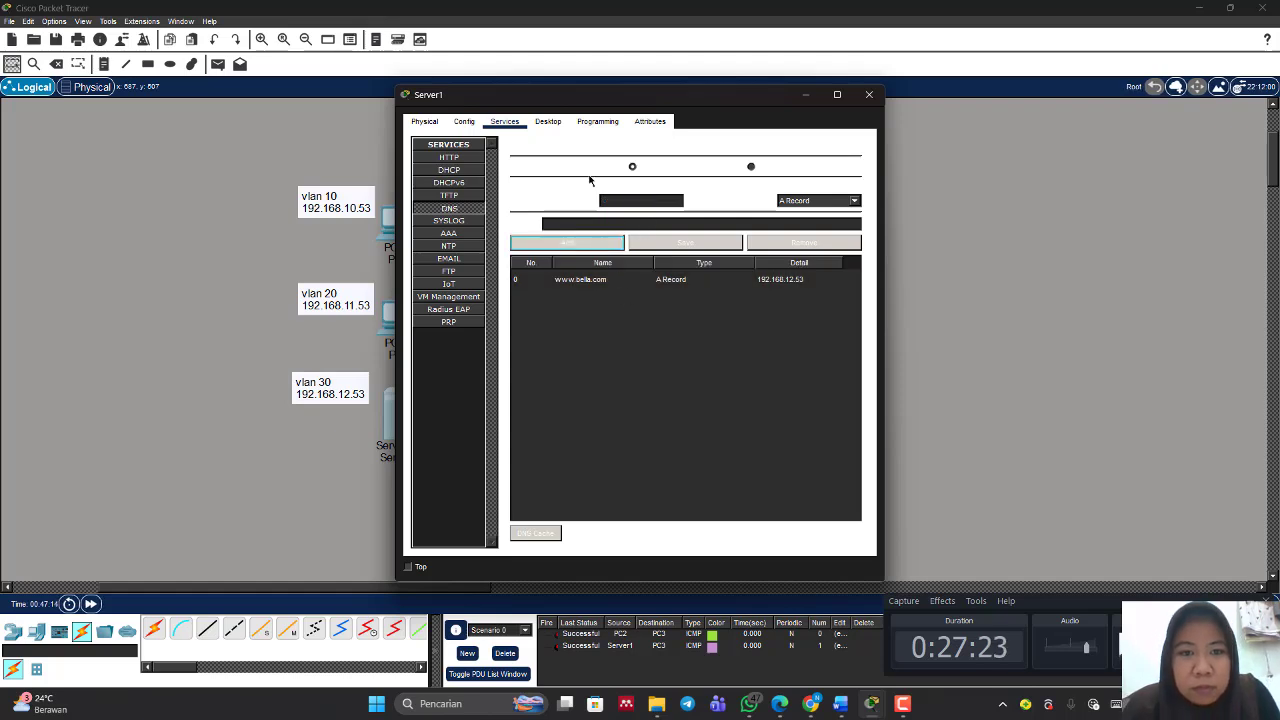
click(548, 122)
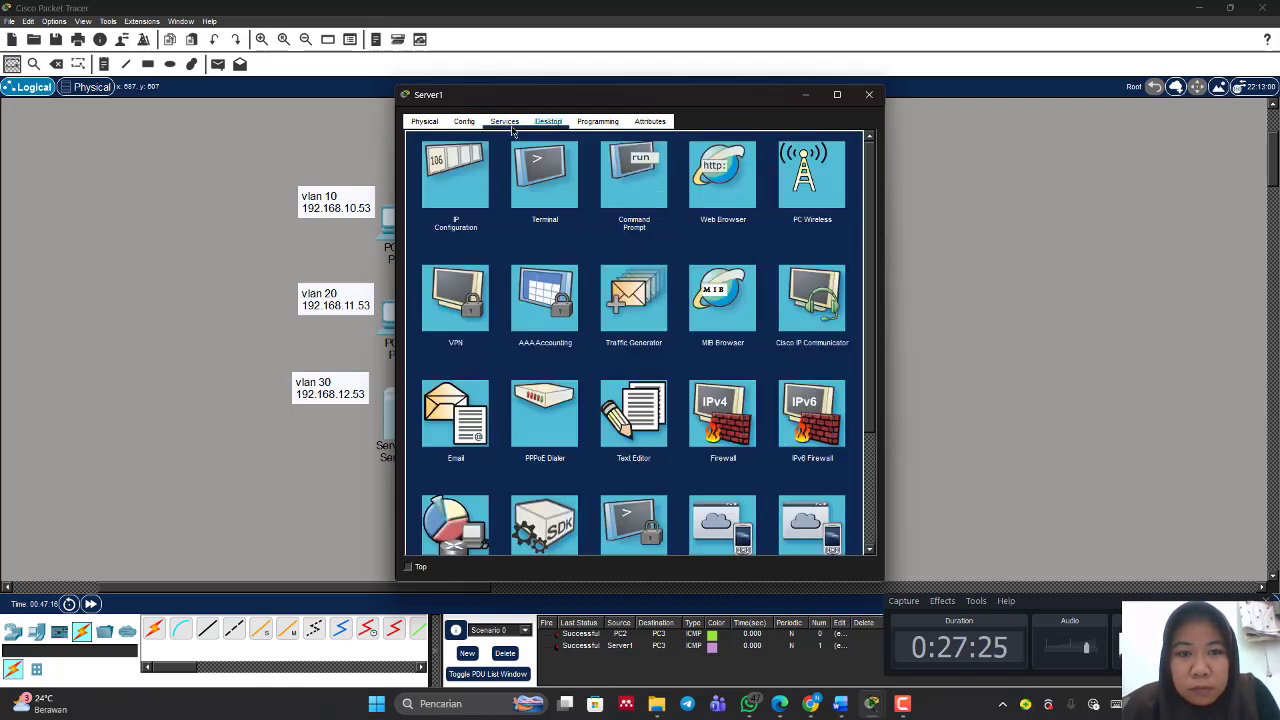
click(727, 198)
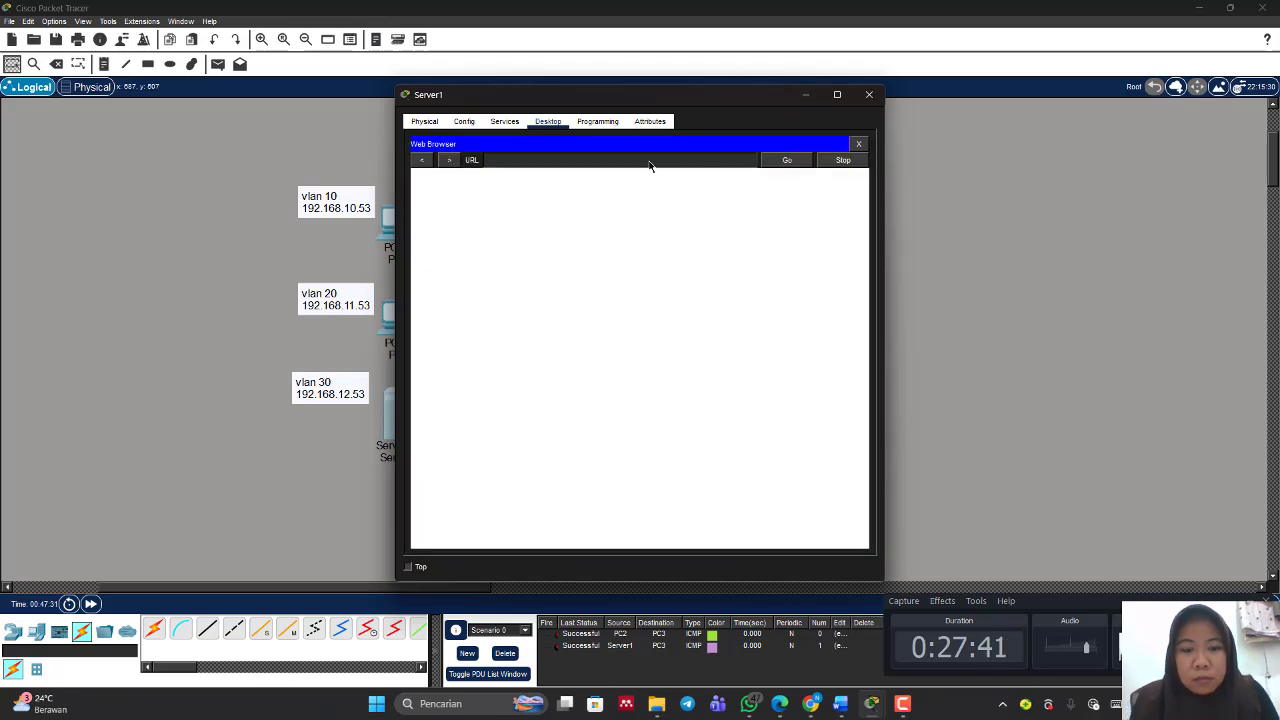
text(ww)
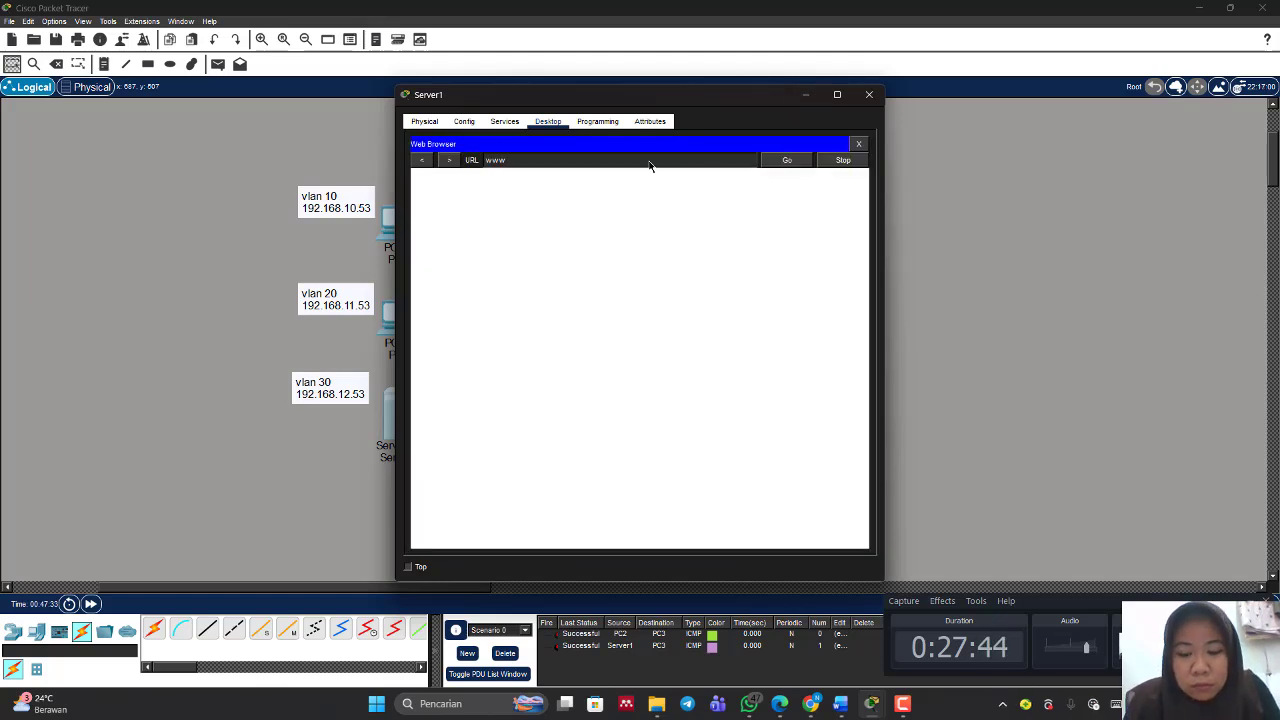
text(.bella)
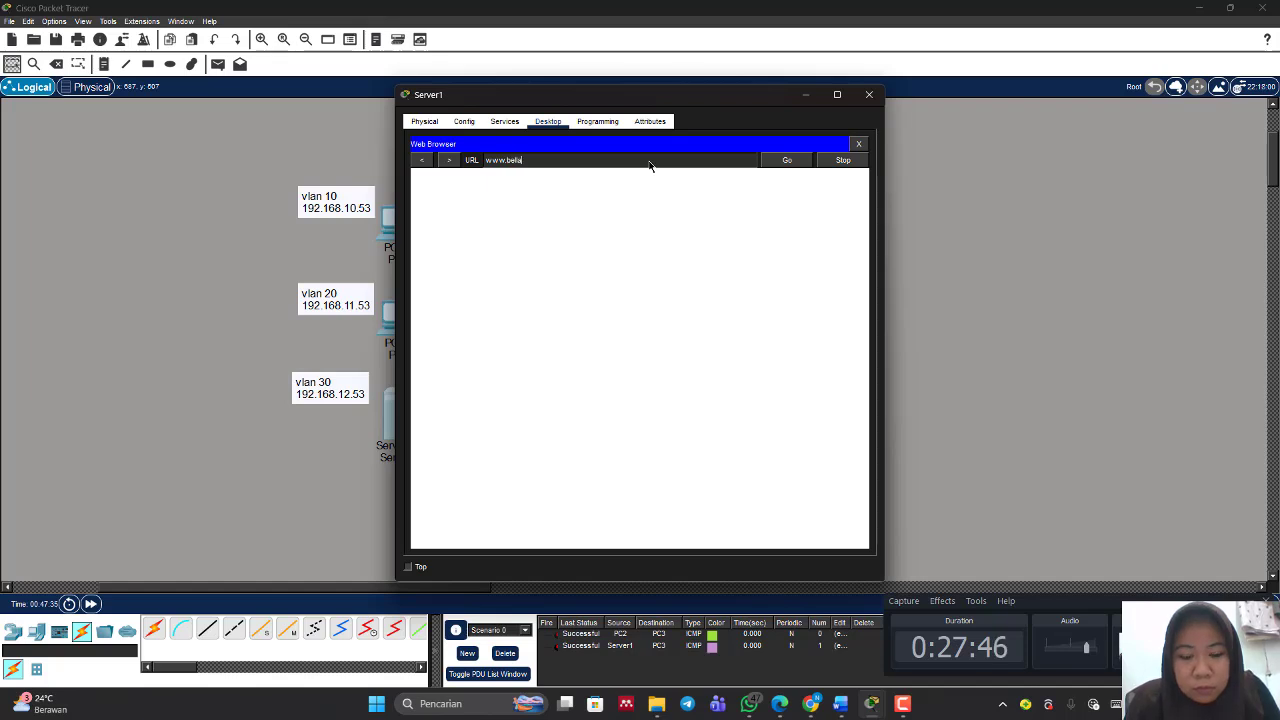
text(.com)
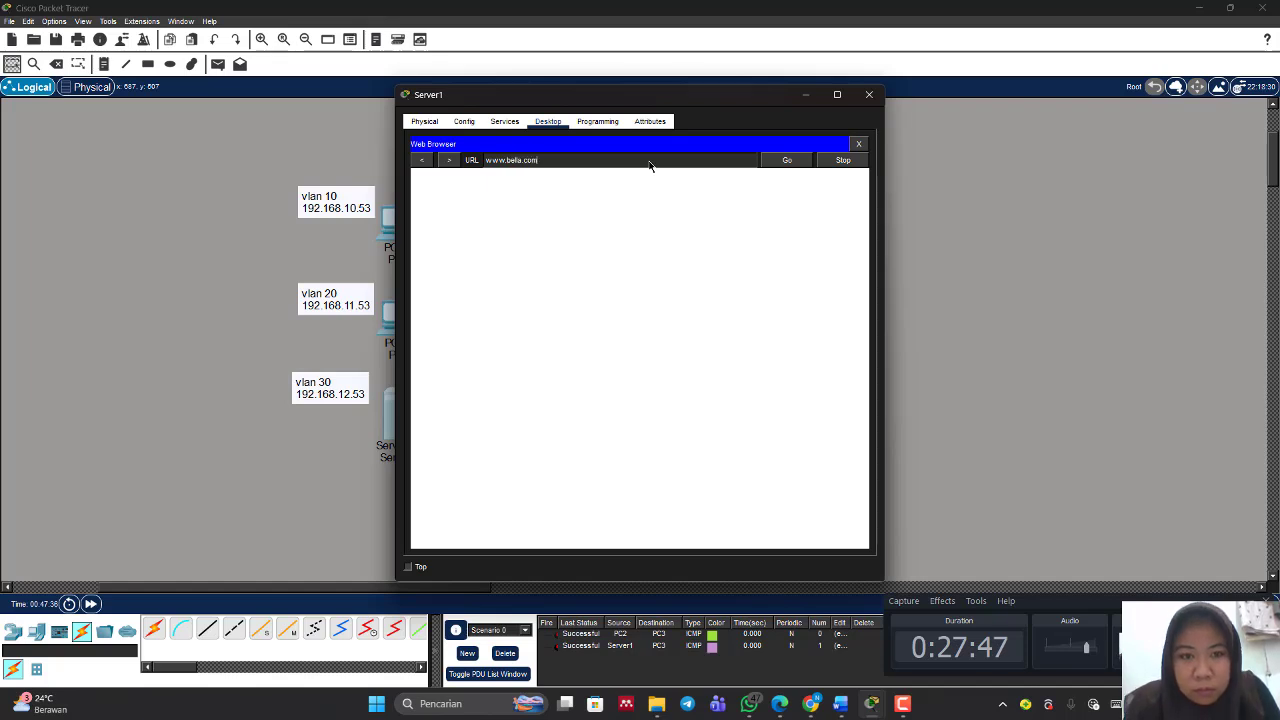
click(788, 162)
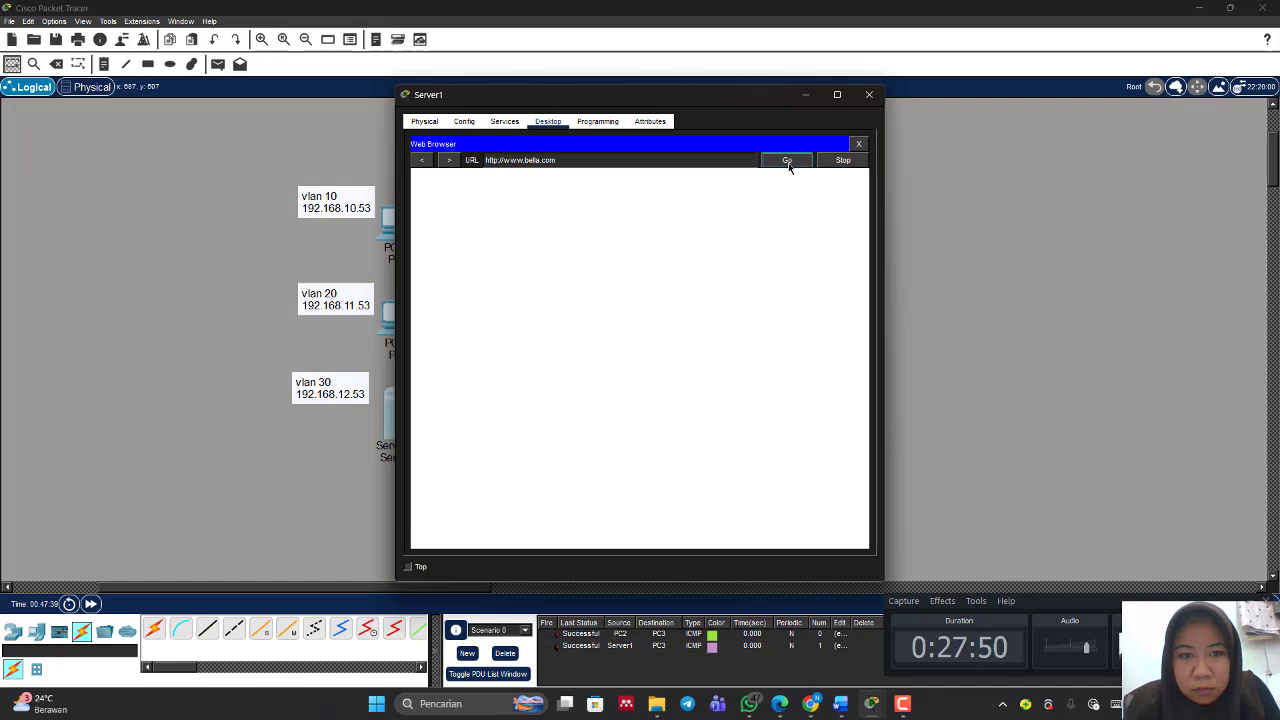